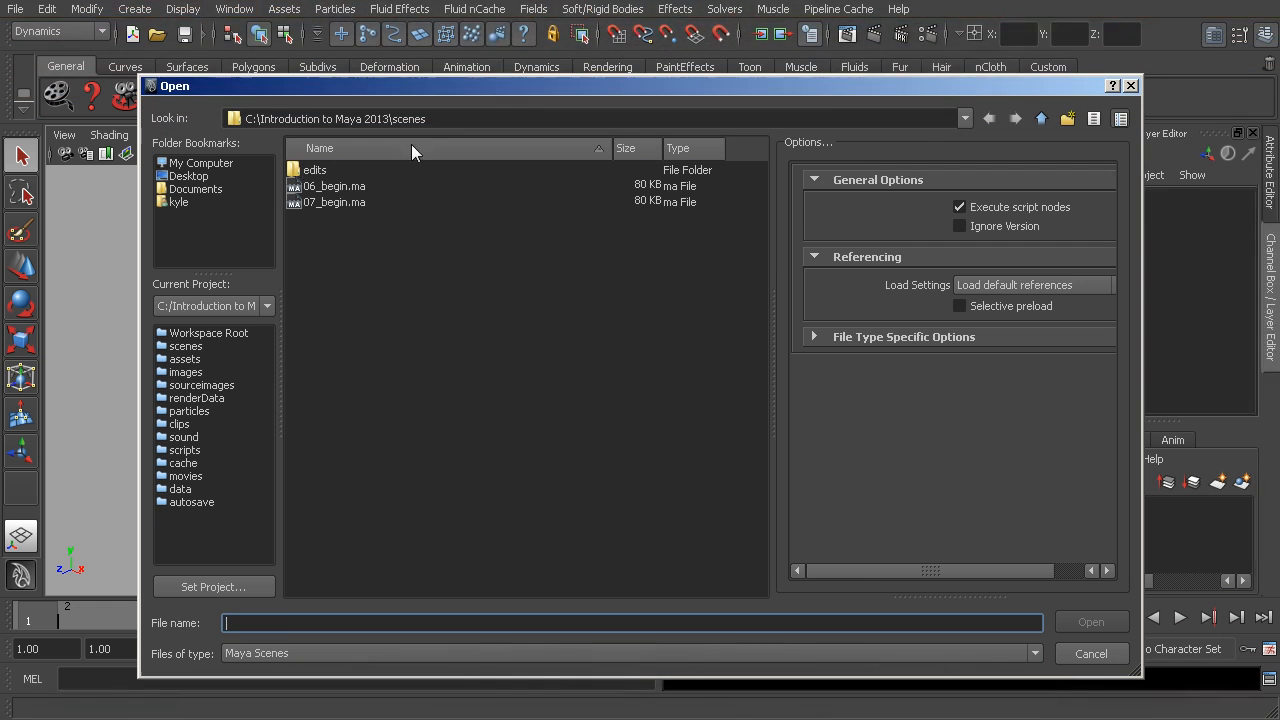
Step: Open the scene file 07_begin.ma from the project's scenes folder
{"action": "left_click", "coordinate": [338, 202]}
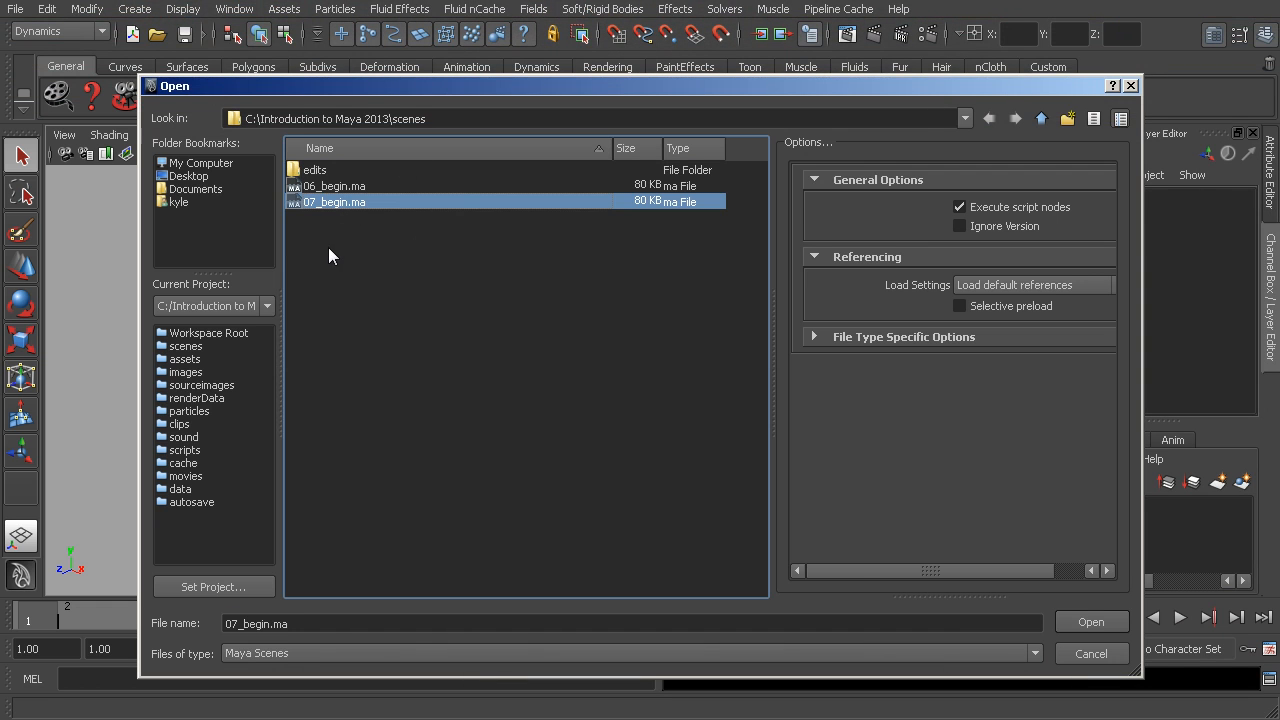
{"action": "double_click", "coordinate": [315, 201]}
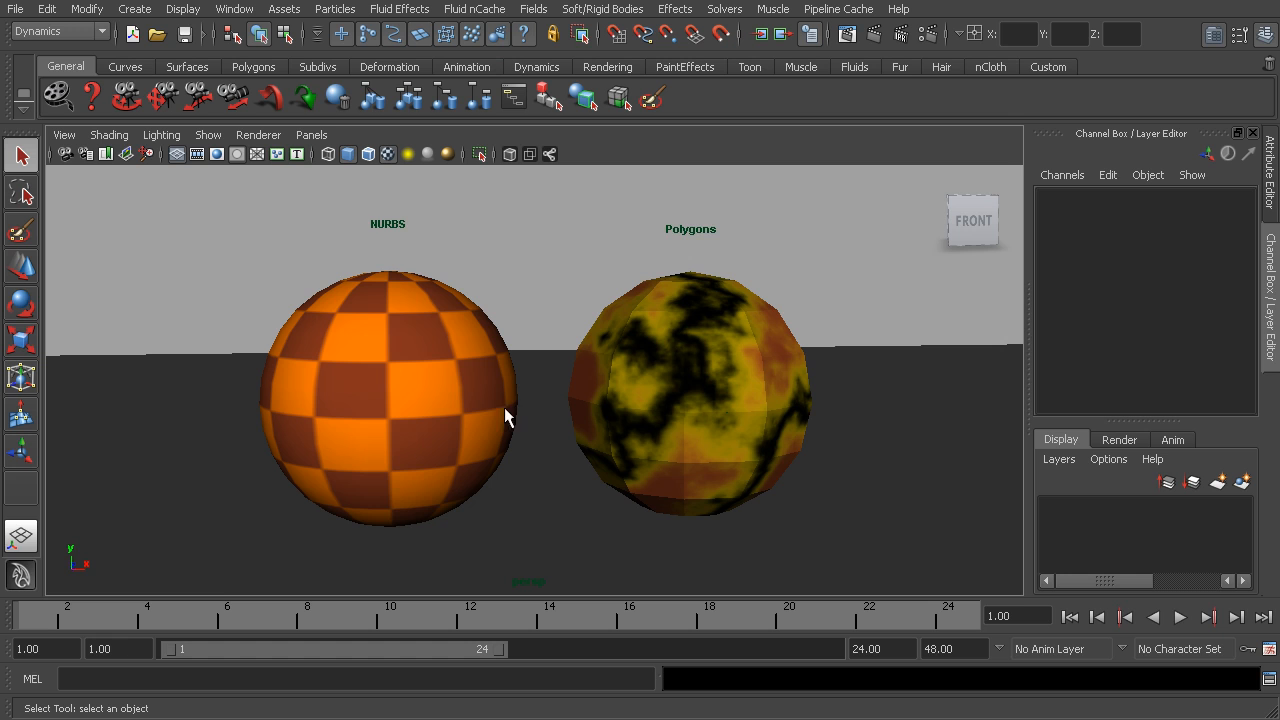
Step: Select the polygon sphere and try the Rotate, Scale and Universal Manipulator tools on it, ending with the Select tool
{"action": "left_click", "coordinate": [437, 386]}
{"action": "left_click", "coordinate": [593, 398]}
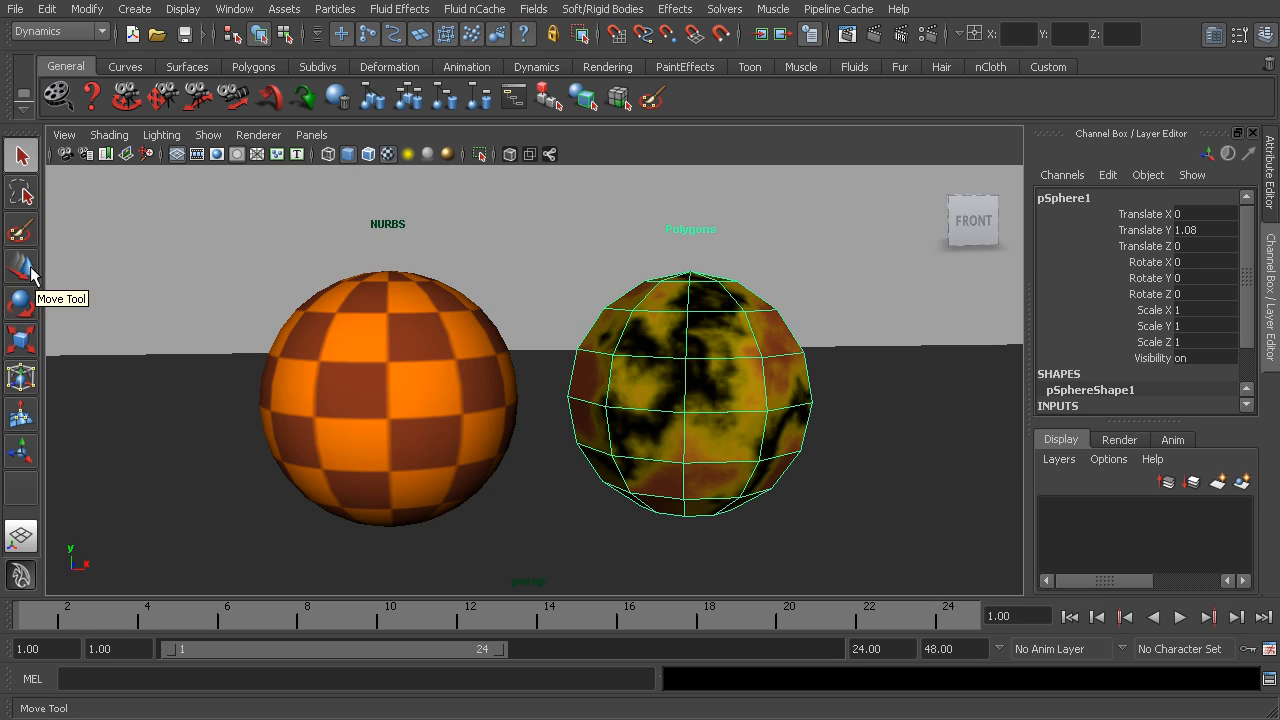
{"action": "left_click", "coordinate": [30, 300]}
{"action": "left_click", "coordinate": [34, 346]}
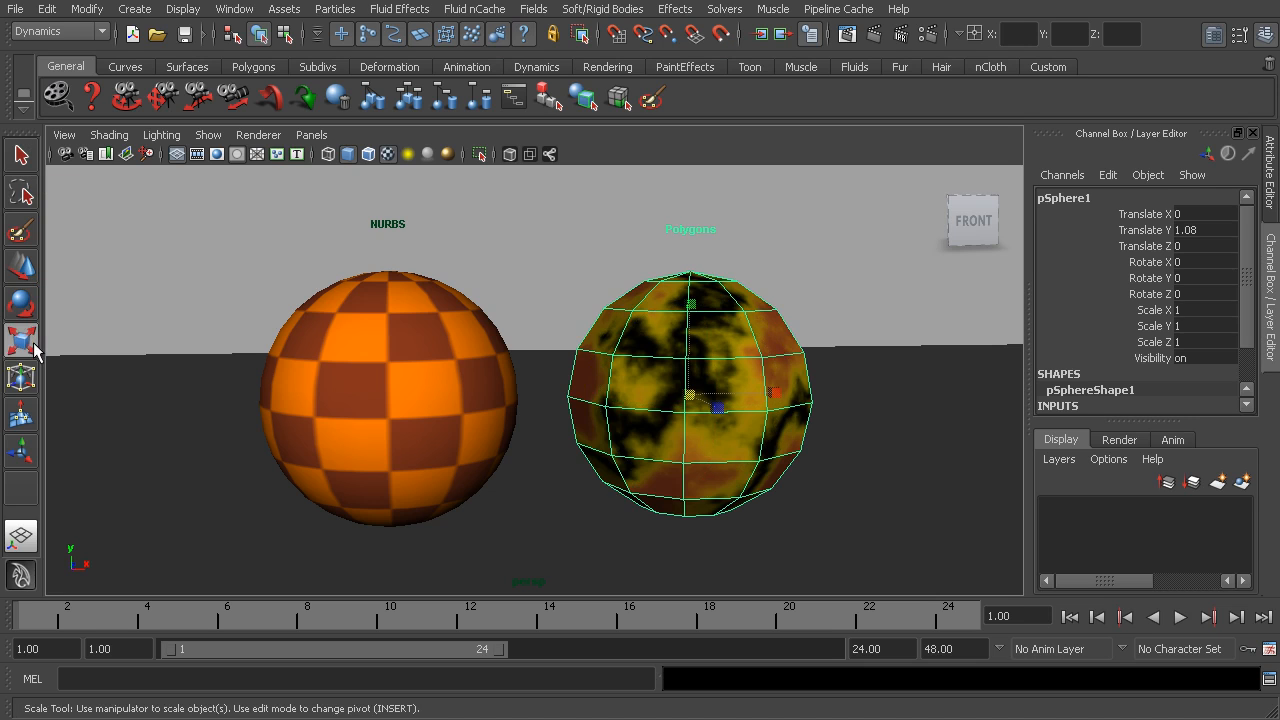
{"action": "left_click", "coordinate": [22, 378]}
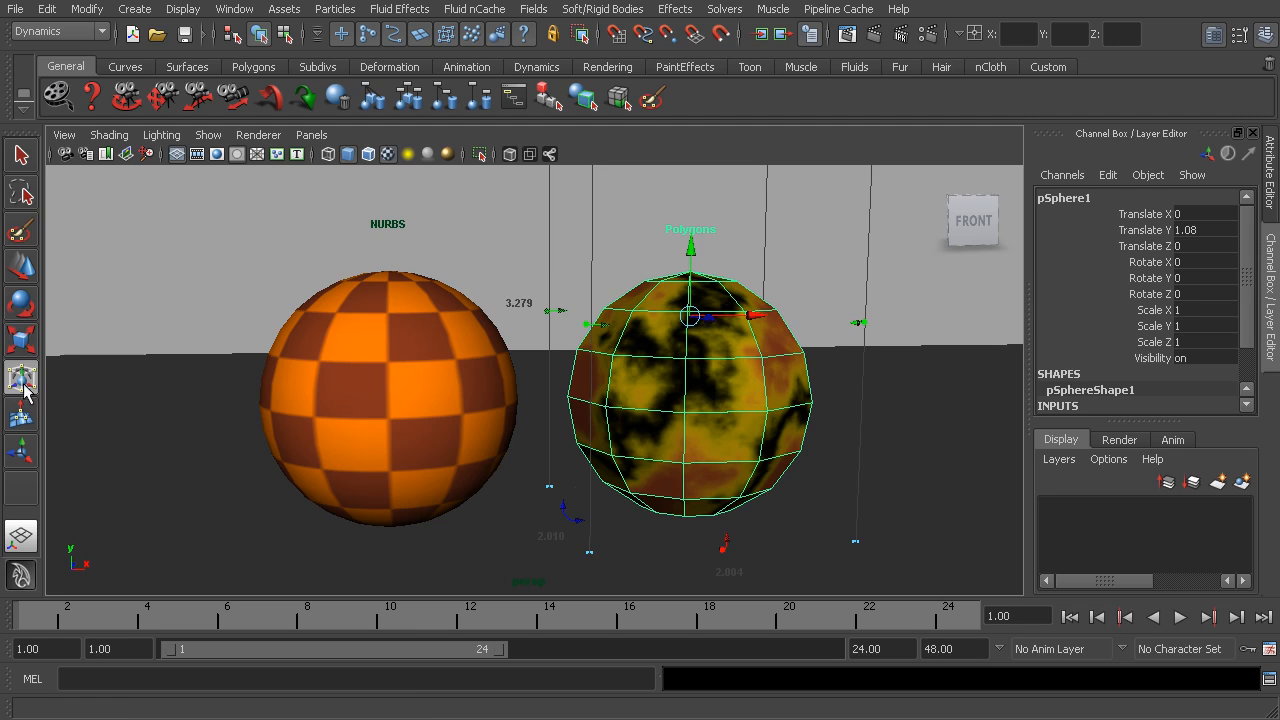
{"action": "left_click", "coordinate": [20, 158]}
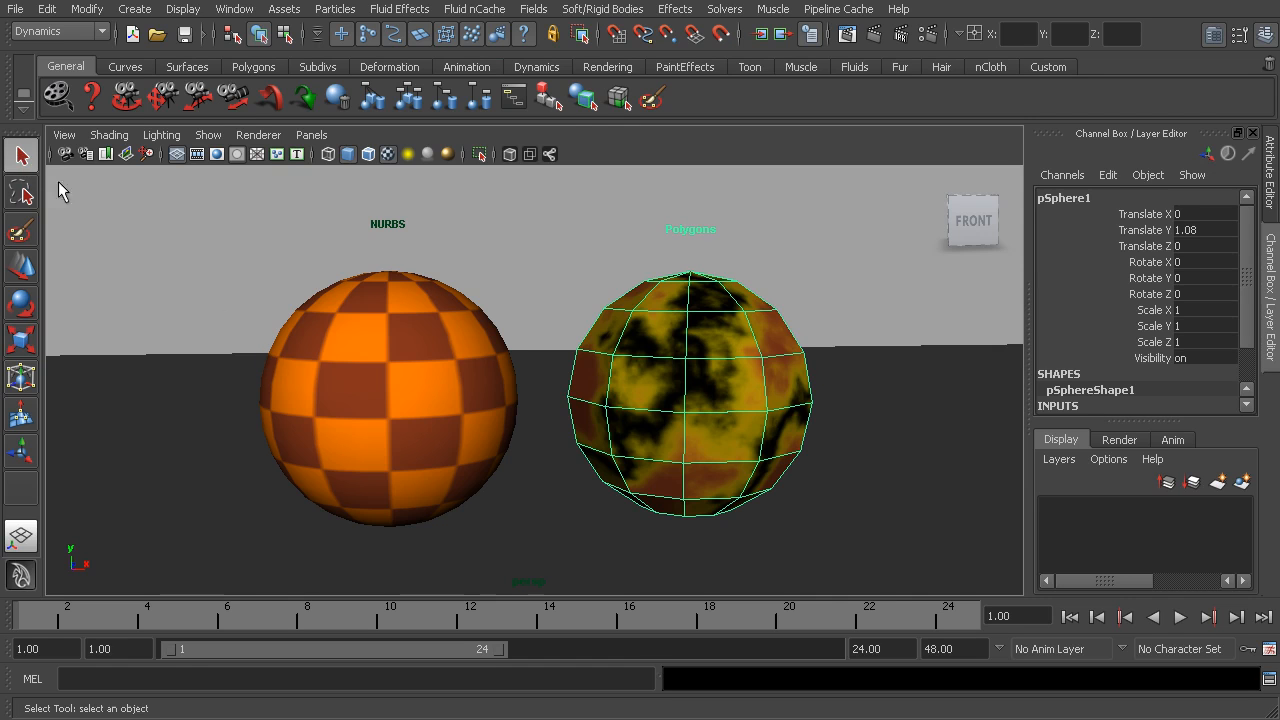
Step: Practise selecting the spheres singly and with selection boxes around several objects, ending with only the ground plane selected
{"action": "left_click", "coordinate": [330, 342]}
{"action": "left_click", "coordinate": [567, 432]}
{"action": "left_click_drag", "start_coordinate": [494, 429], "coordinate": [640, 483]}
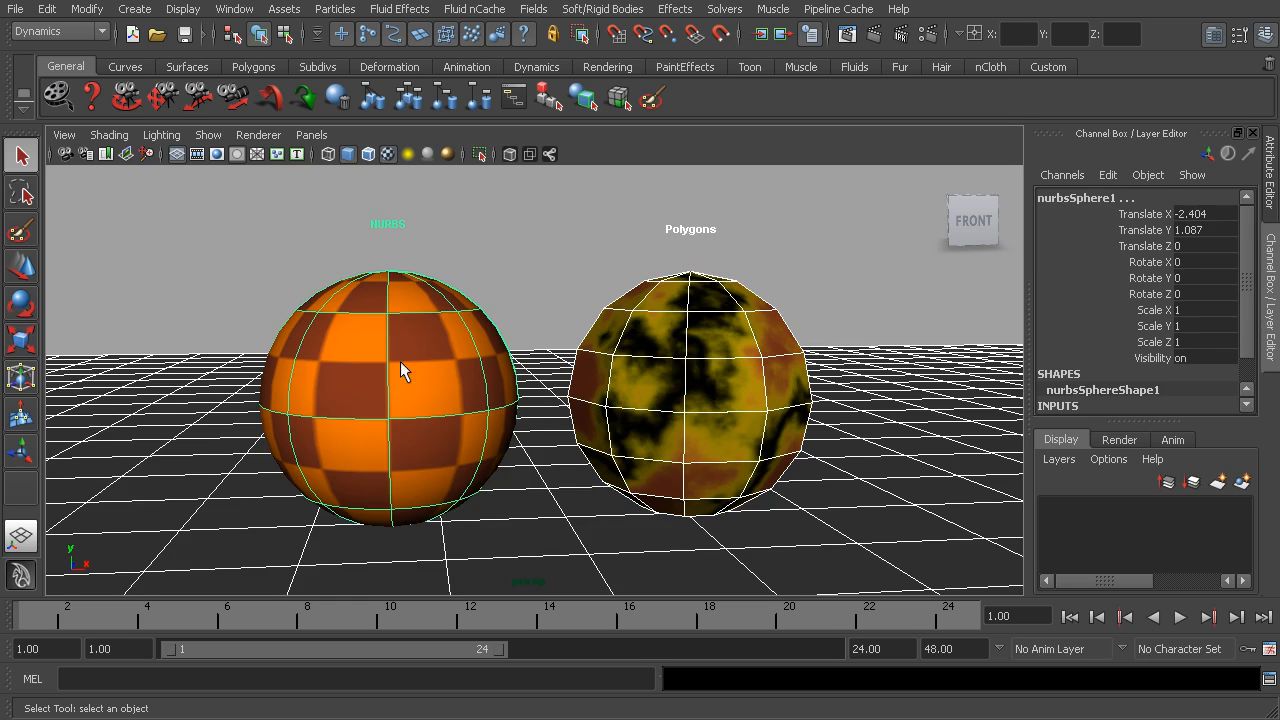
{"action": "left_click", "coordinate": [594, 357]}
{"action": "left_click", "coordinate": [522, 362]}
{"action": "left_click", "coordinate": [470, 345]}
{"action": "left_click", "coordinate": [684, 358]}
{"action": "left_click", "coordinate": [545, 368]}
{"action": "left_click", "coordinate": [674, 345]}
{"action": "left_click", "coordinate": [436, 343]}
{"action": "left_click_drag", "start_coordinate": [491, 305], "coordinate": [590, 390]}
{"action": "left_click_drag", "start_coordinate": [407, 287], "coordinate": [674, 415]}
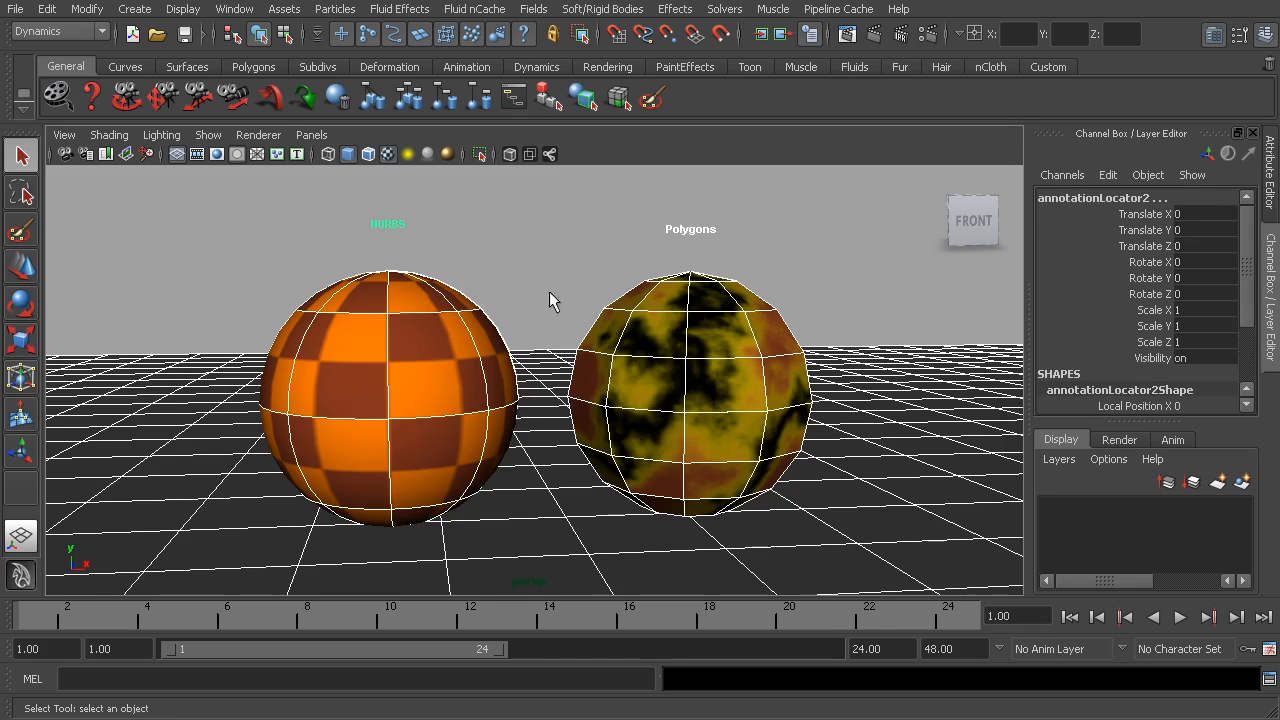
{"action": "left_click", "coordinate": [549, 350]}
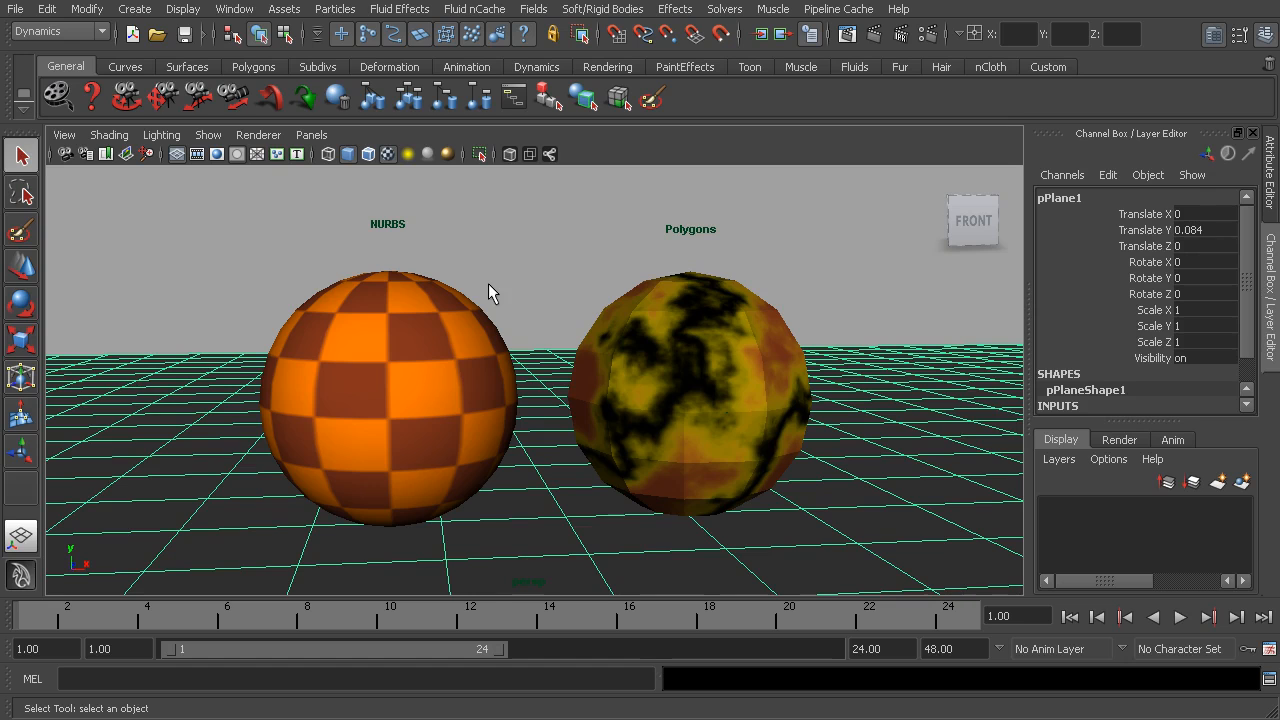
Step: Activate the Move tool and select the polygon and NURBS spheres alternately, ending with the NURBS sphere selected
{"action": "key", "text": "w"}
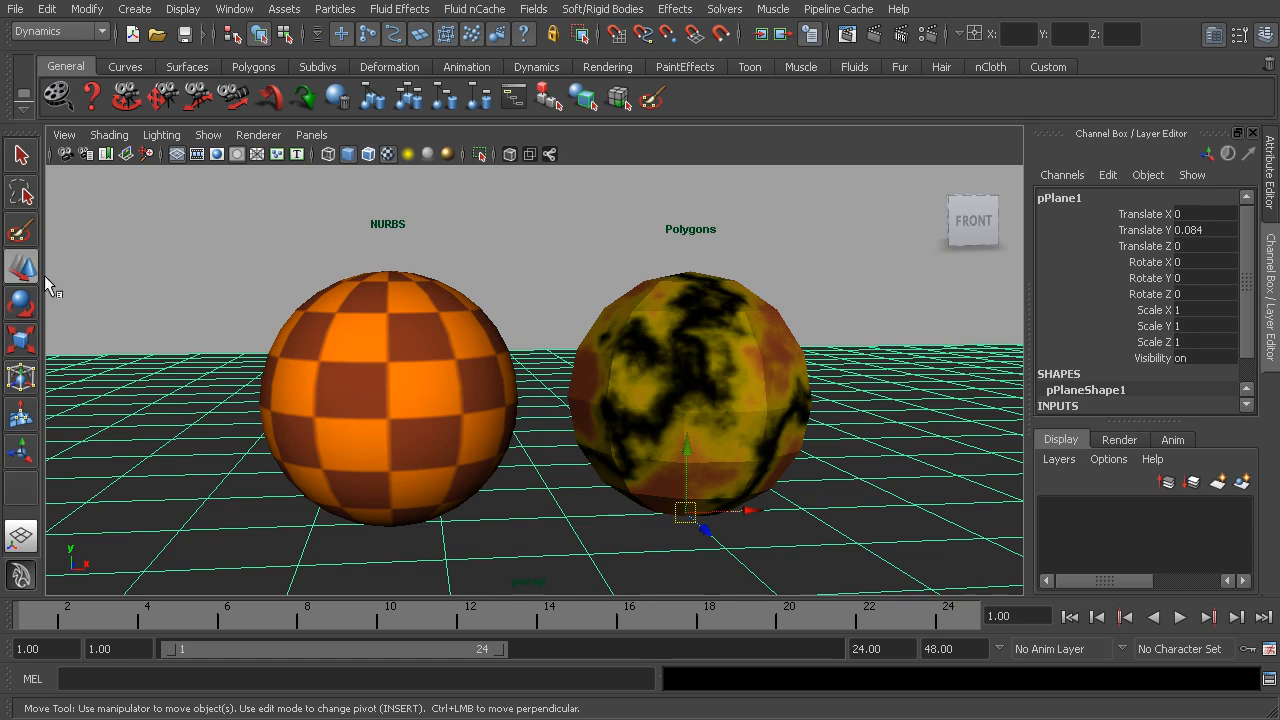
{"action": "left_click", "coordinate": [23, 155]}
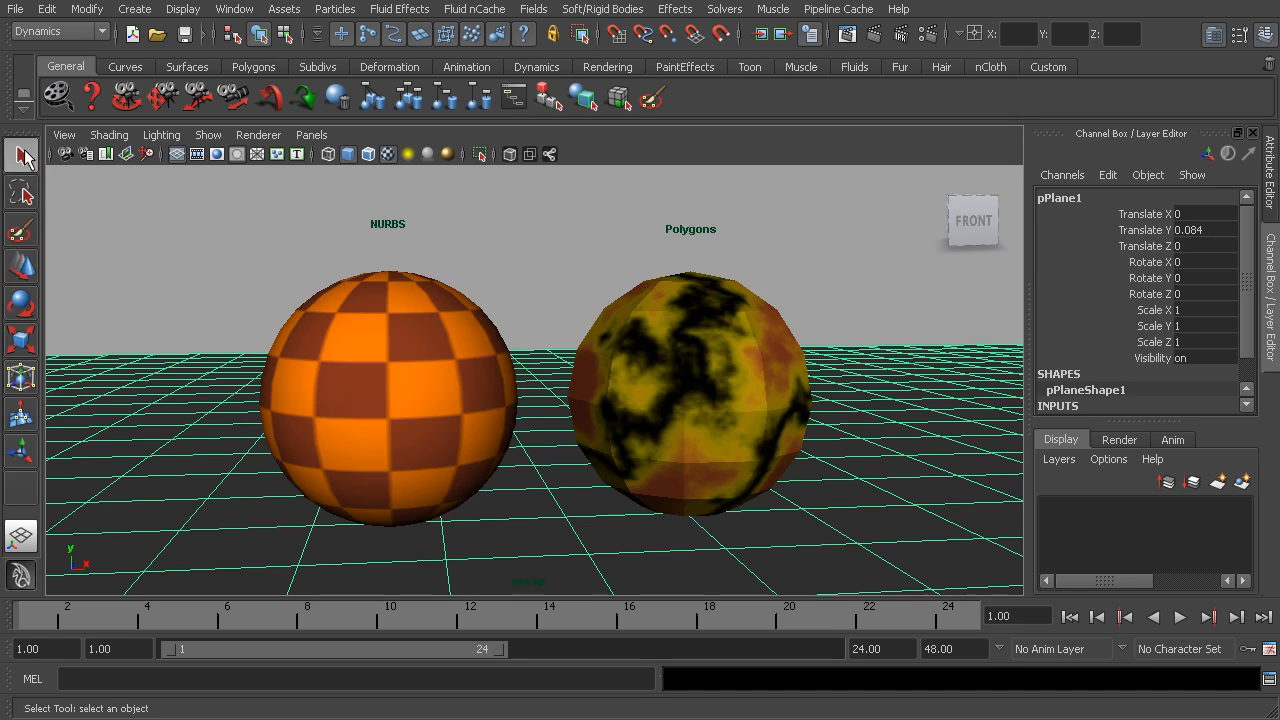
{"action": "key", "text": "w"}
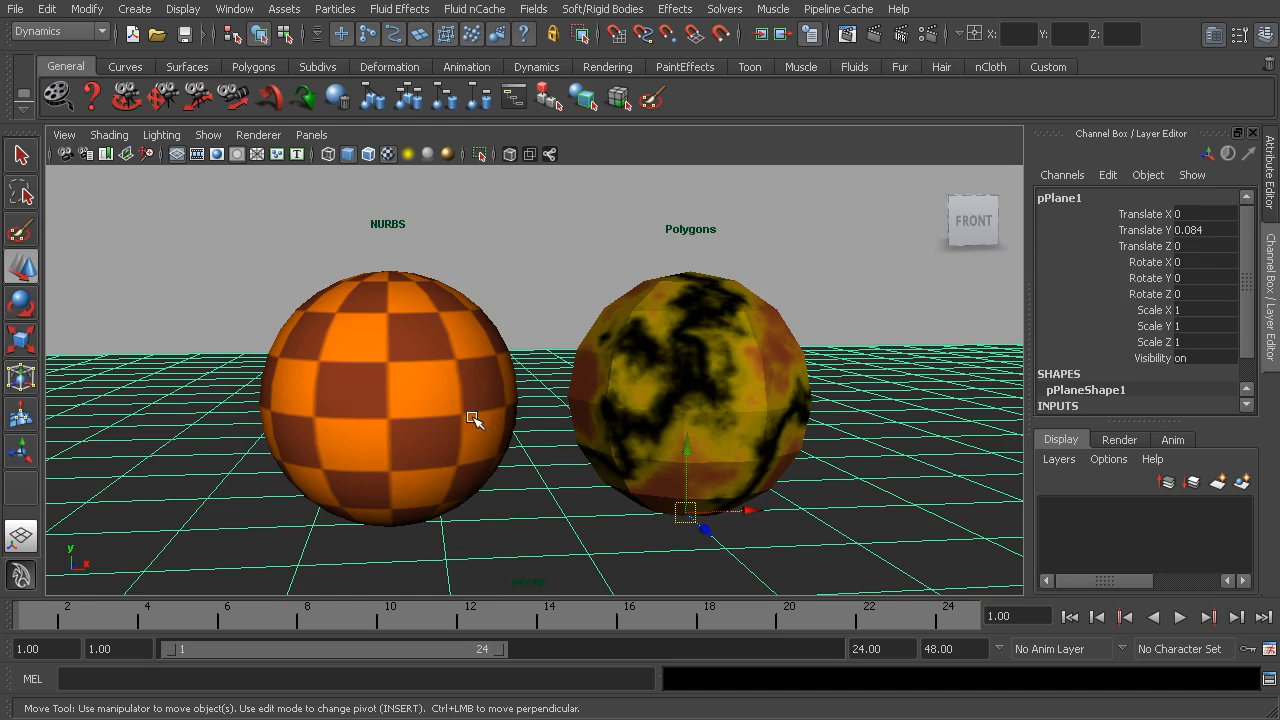
{"action": "left_click", "coordinate": [666, 410]}
{"action": "left_click", "coordinate": [400, 400]}
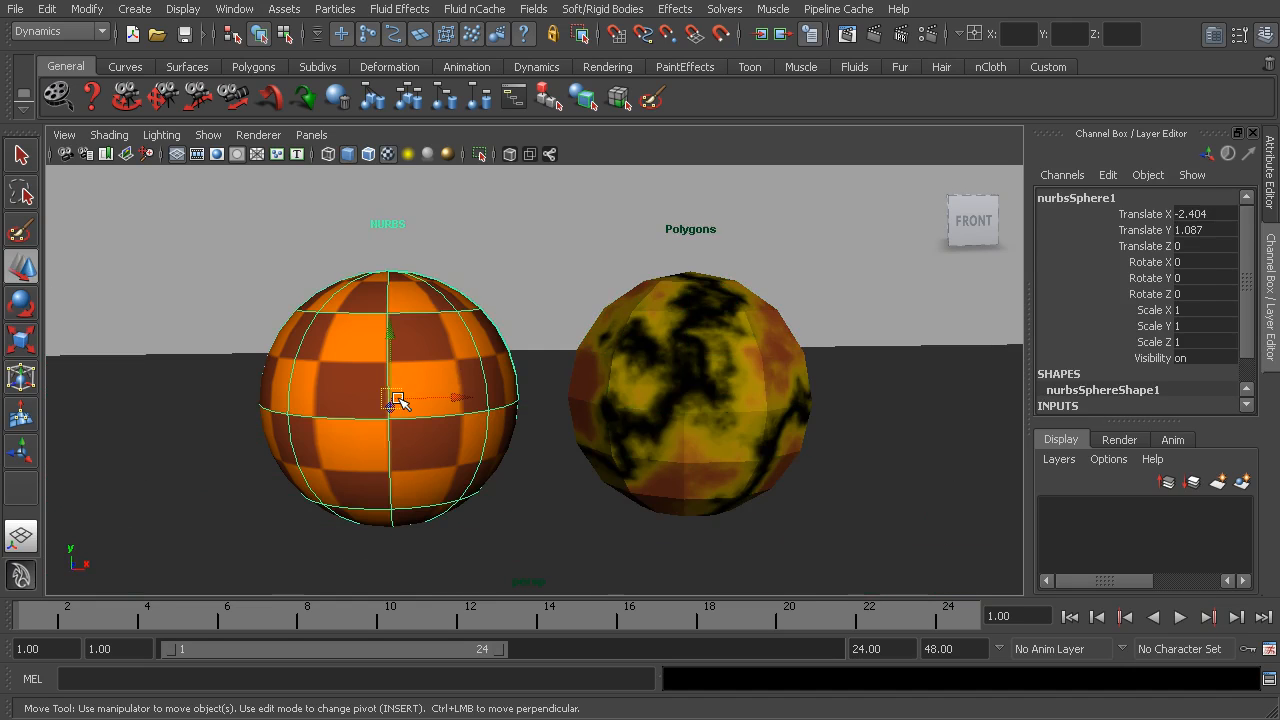
{"action": "left_click", "coordinate": [636, 381]}
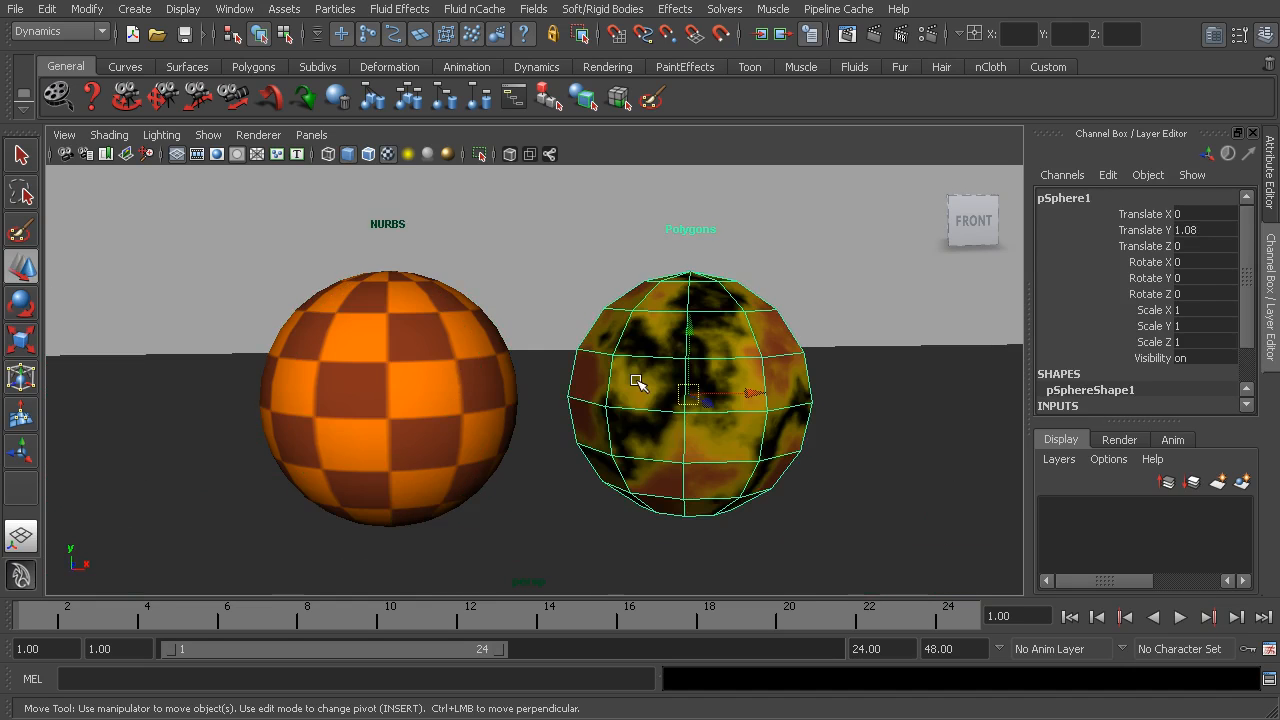
{"action": "left_click", "coordinate": [456, 376]}
Step: Move the NURBS sphere forward and slightly up, to about Translate Y 1.133 and Translate Z 0.592
{"action": "left_click_drag", "start_coordinate": [494, 449], "coordinate": [426, 451], "text": "alt"}
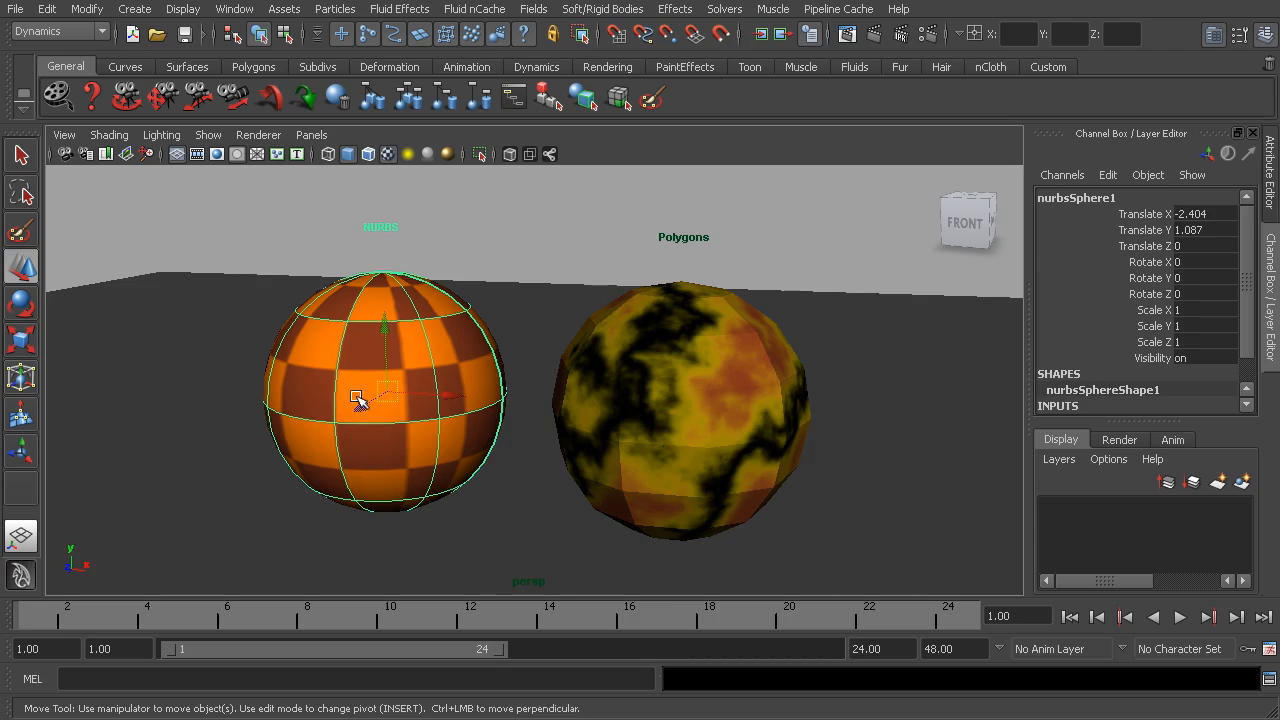
{"action": "left_click_drag", "start_coordinate": [409, 451], "coordinate": [366, 449], "text": "alt"}
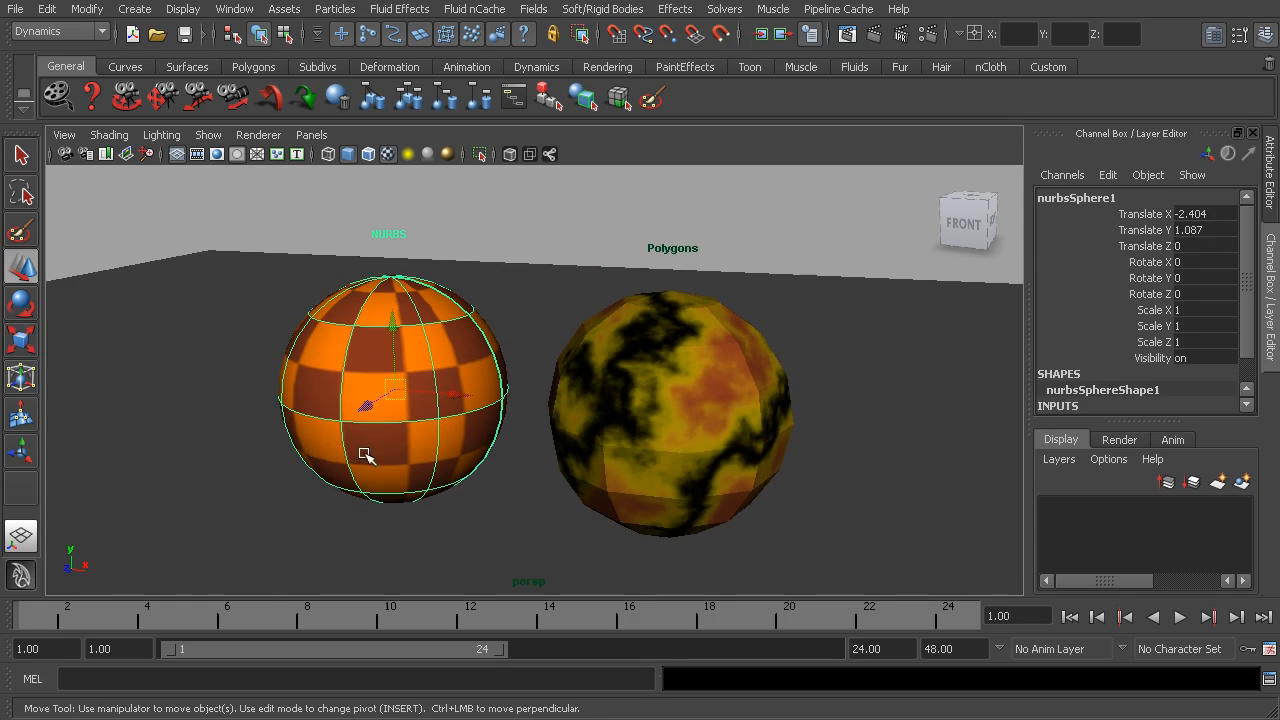
{"action": "left_click", "coordinate": [368, 403]}
{"action": "left_click_drag", "start_coordinate": [368, 403], "coordinate": [352, 337]}
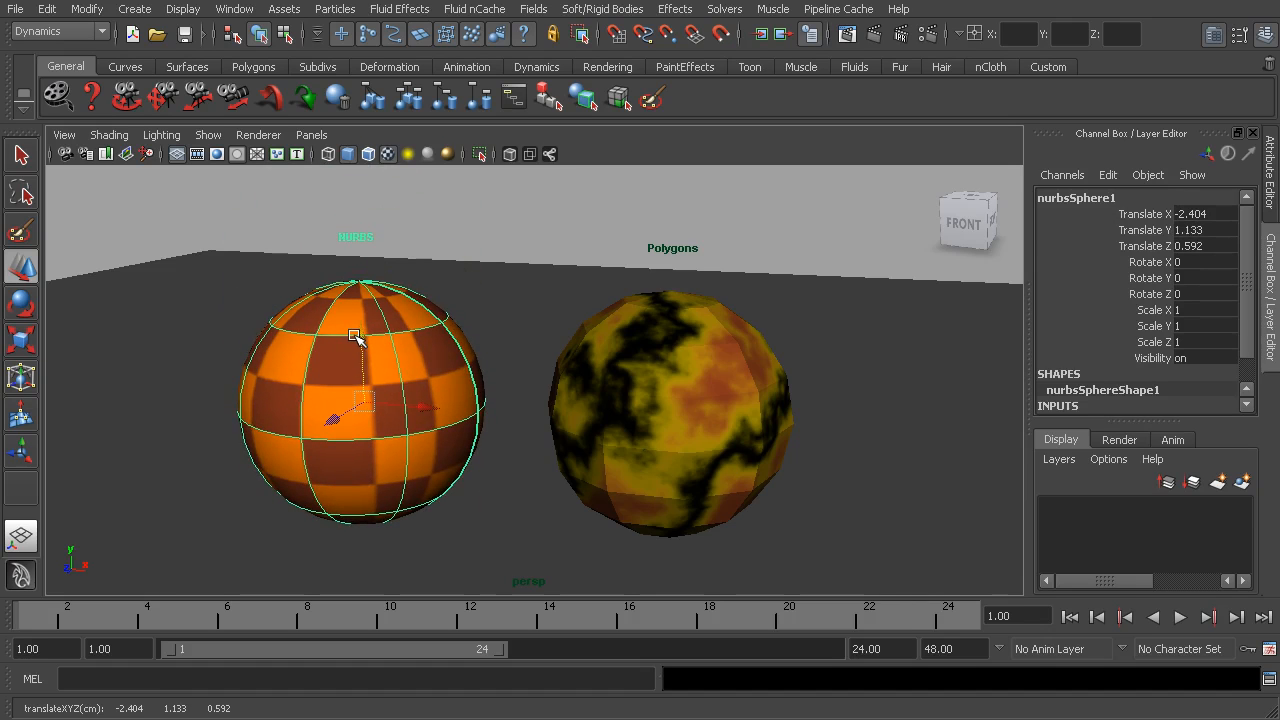
Step: Rotate the NURBS sphere to about 1.106 in X, 1.334 in Y and -46.684 degrees in Z
{"action": "key", "text": "e"}
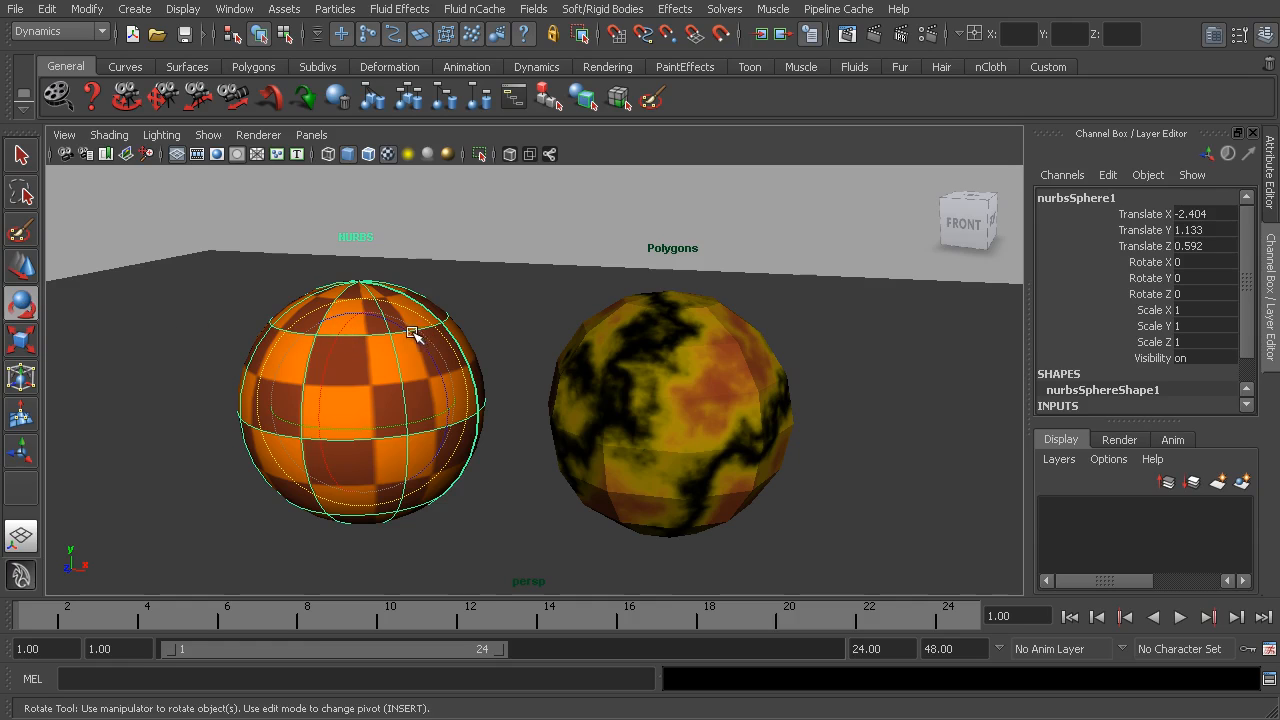
{"action": "left_click_drag", "start_coordinate": [398, 330], "coordinate": [446, 391]}
{"action": "left_click_drag", "start_coordinate": [388, 358], "coordinate": [354, 311]}
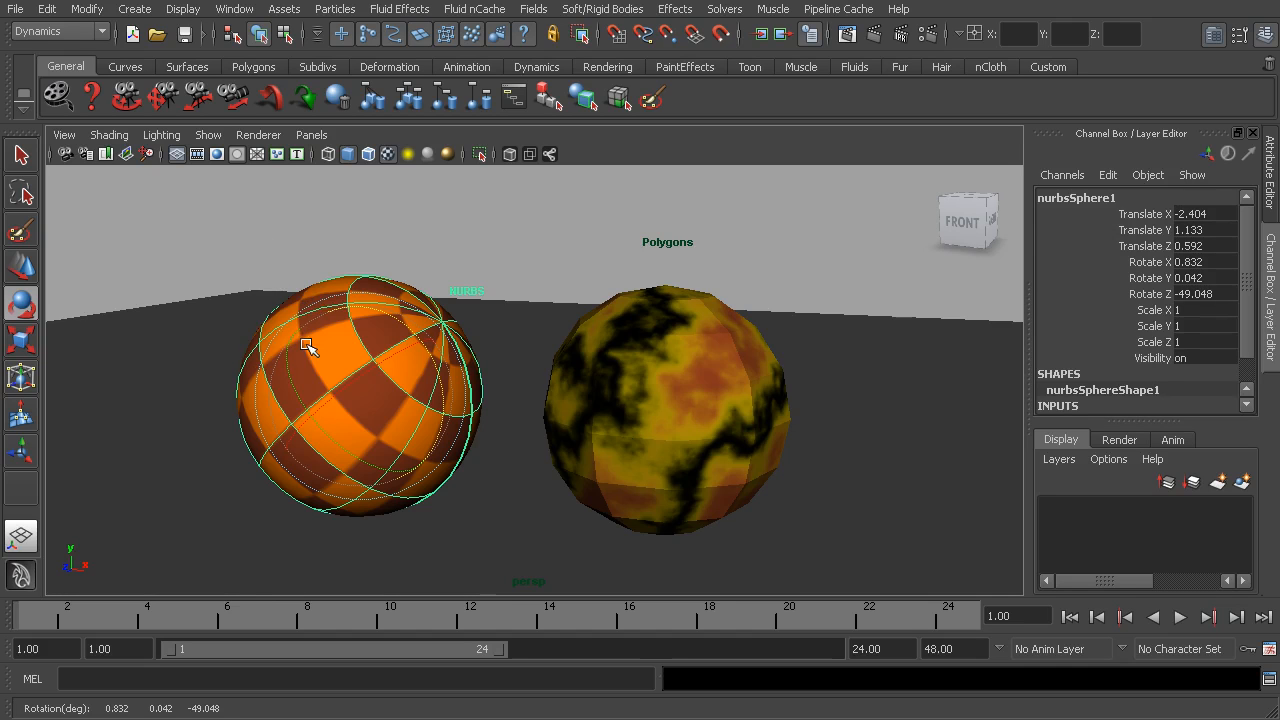
{"action": "left_click_drag", "start_coordinate": [320, 298], "coordinate": [320, 331]}
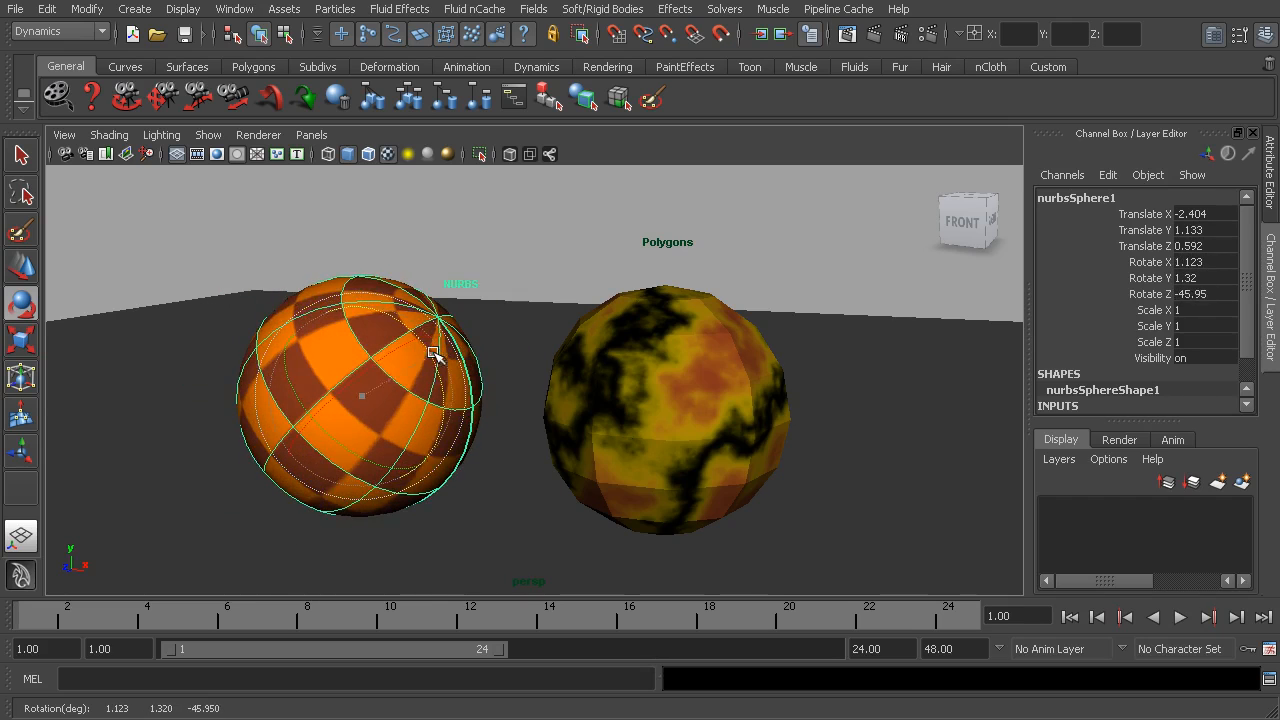
{"action": "left_click_drag", "start_coordinate": [423, 349], "coordinate": [410, 353]}
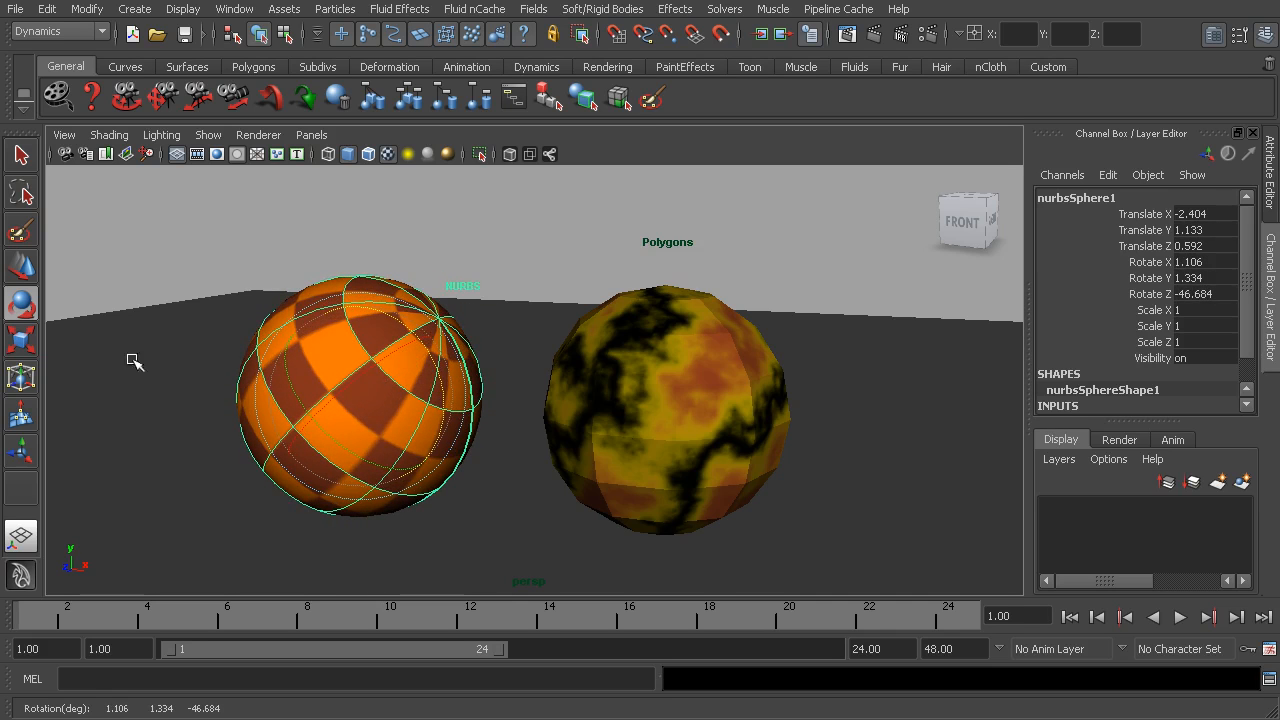
Step: Scale the NURBS sphere along each axis to about 1.117 in X, 1.176 in Y and 1.14 in Z
{"action": "left_click", "coordinate": [21, 341]}
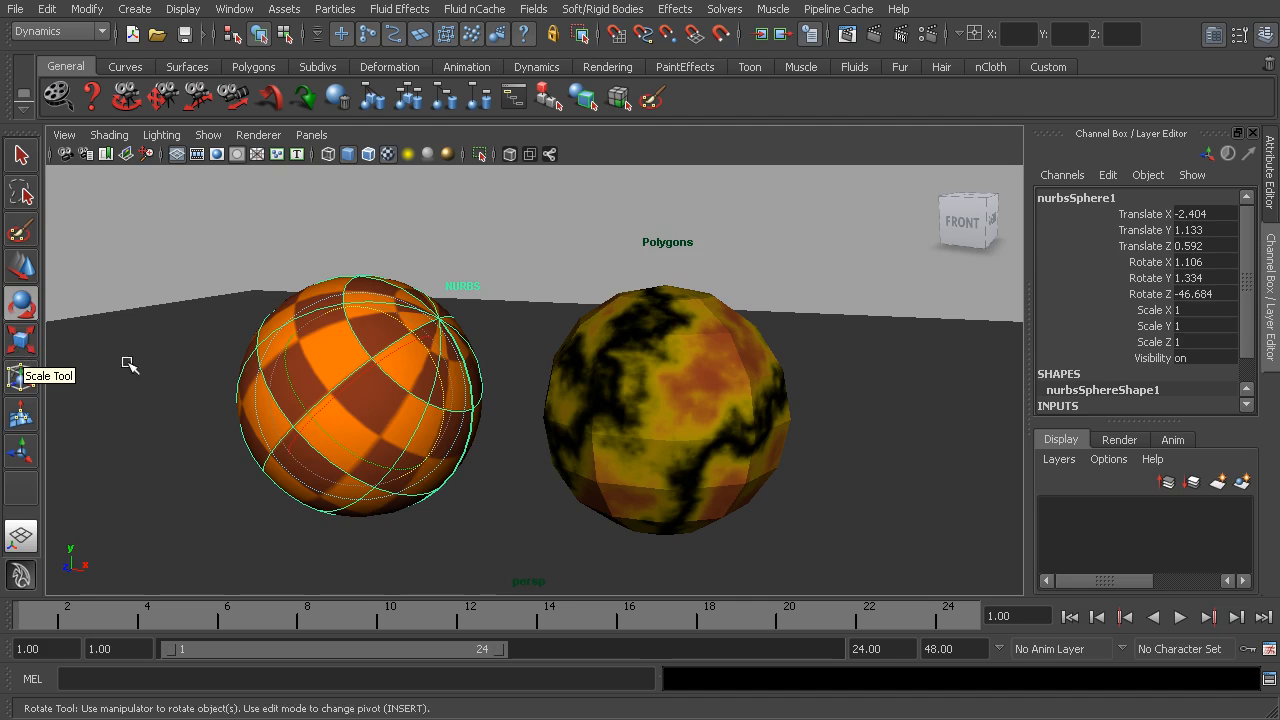
{"action": "left_click_drag", "start_coordinate": [428, 337], "coordinate": [405, 318]}
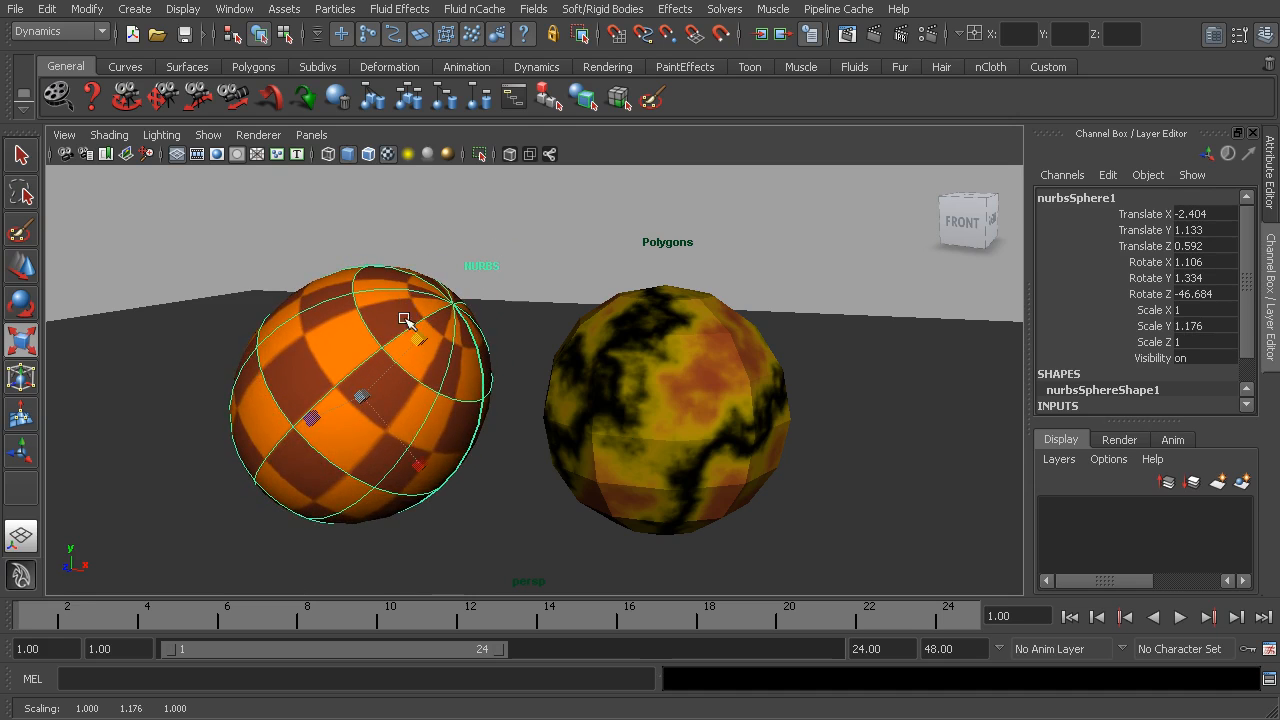
{"action": "mouse_move", "coordinate": [420, 463]}
{"action": "left_mouse_down"}
{"action": "mouse_move", "coordinate": [386, 417]}
{"action": "mouse_move", "coordinate": [428, 470]}
{"action": "mouse_move", "coordinate": [386, 425]}
{"action": "mouse_move", "coordinate": [420, 463]}
{"action": "left_mouse_up"}
{"action": "mouse_move", "coordinate": [314, 414]}
{"action": "left_mouse_down"}
{"action": "mouse_move", "coordinate": [347, 413]}
{"action": "mouse_move", "coordinate": [301, 413]}
{"action": "left_mouse_up"}
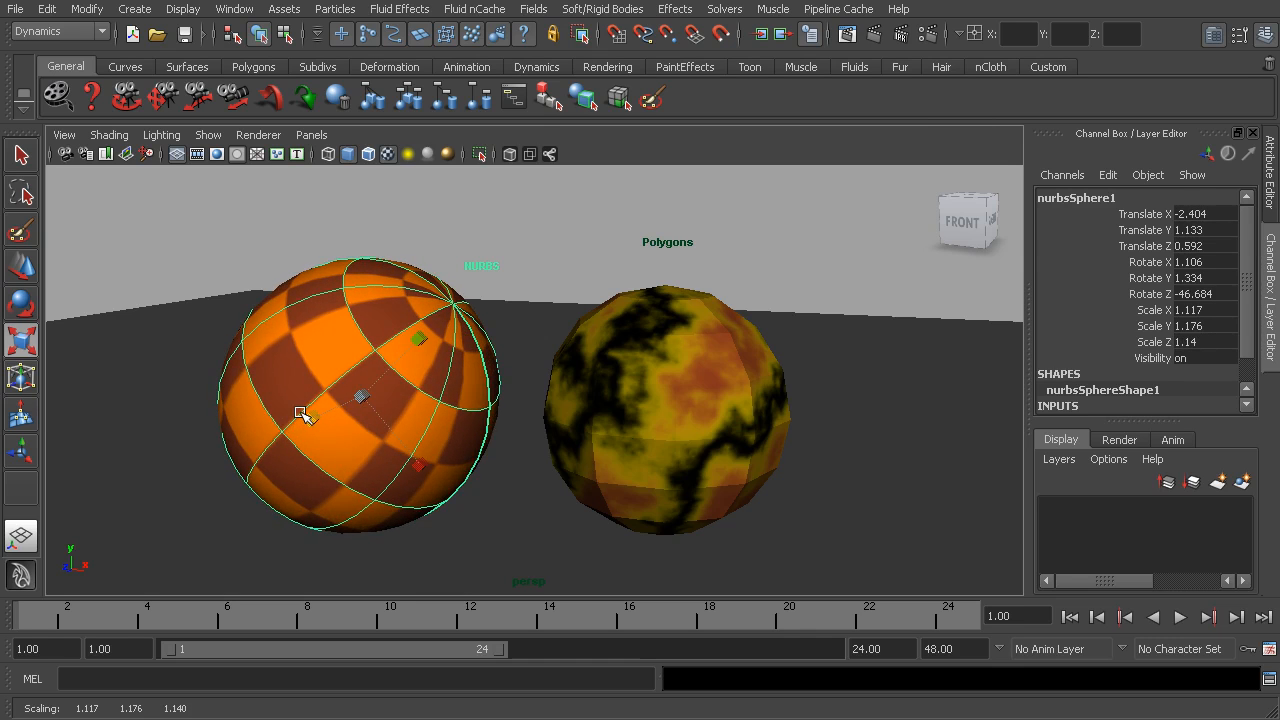
Step: Move the NURBS sphere along single axes and freely, to about Translate X -2.316, Y 1.497 and Z 0.021
{"action": "left_click", "coordinate": [28, 276]}
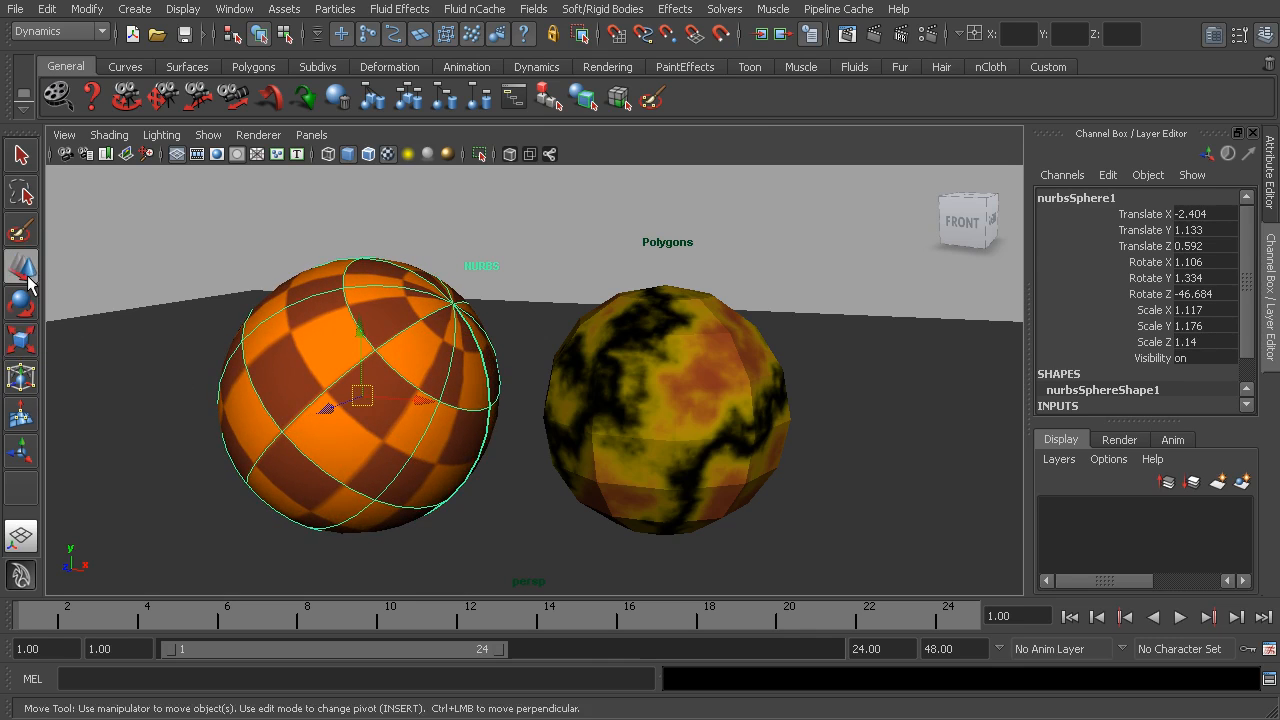
{"action": "left_click", "coordinate": [23, 307]}
{"action": "left_click", "coordinate": [23, 342]}
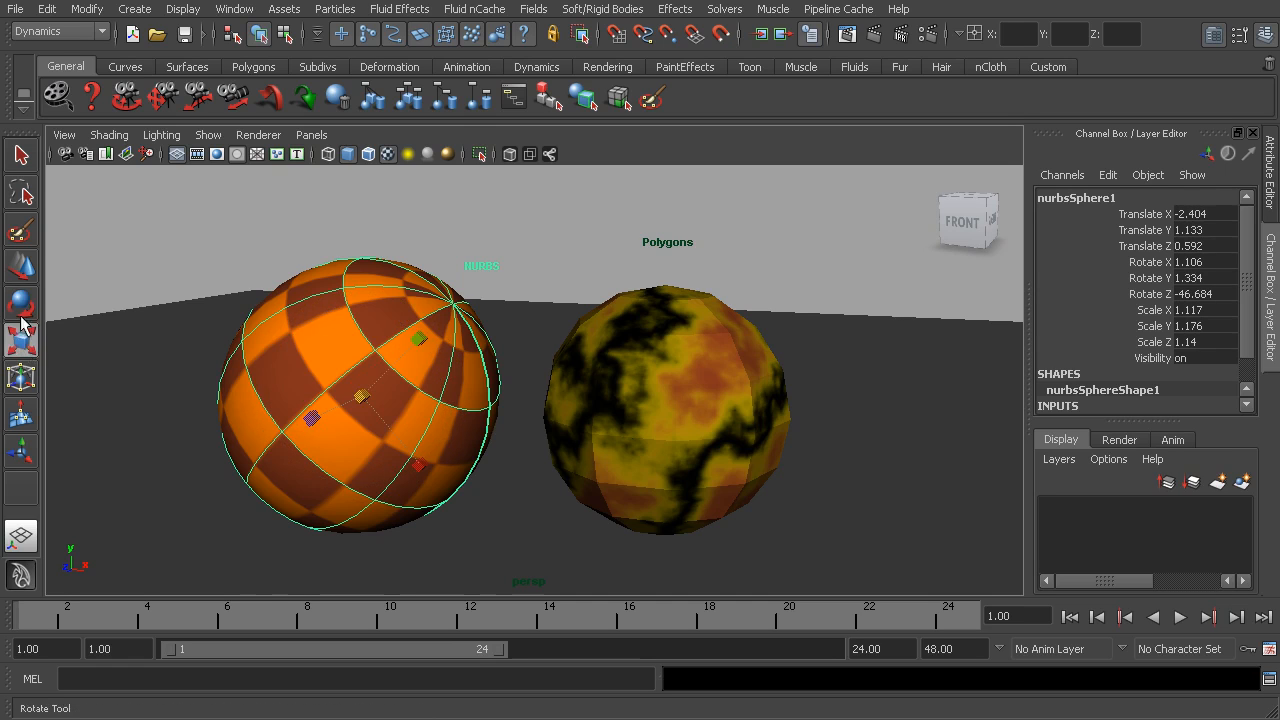
{"action": "left_click", "coordinate": [26, 278]}
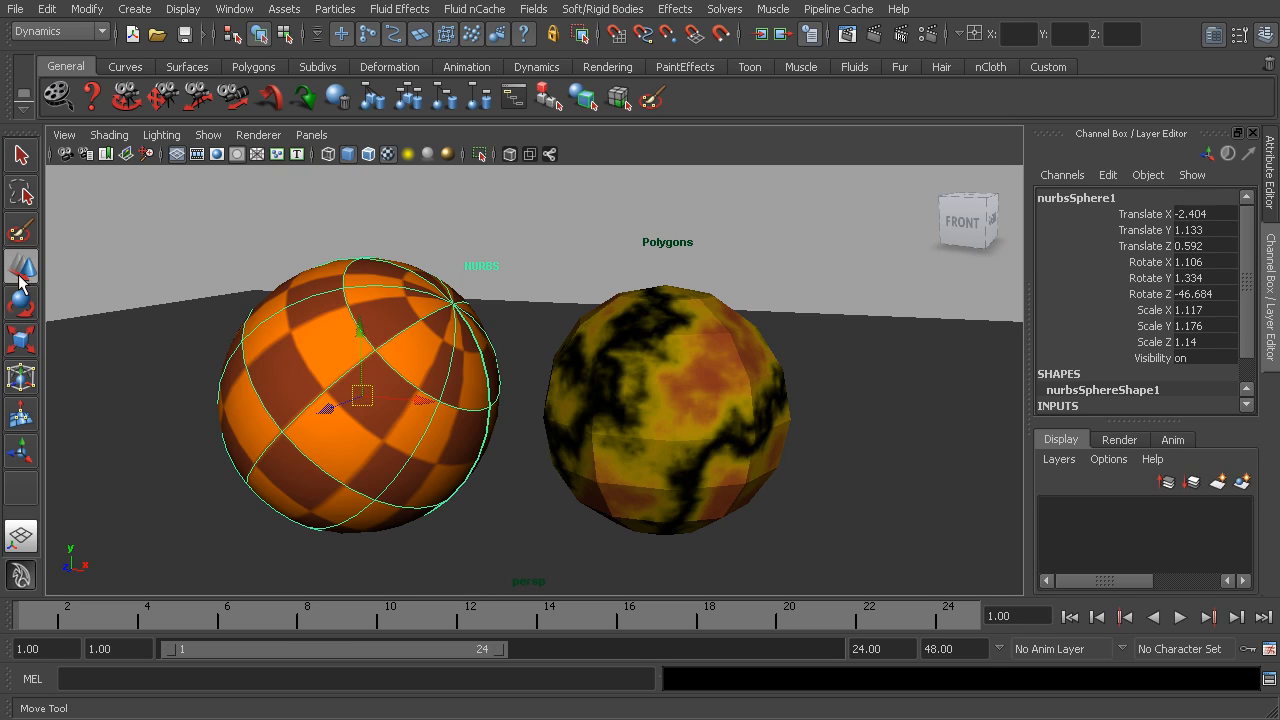
{"action": "left_click_drag", "start_coordinate": [362, 332], "coordinate": [365, 318]}
{"action": "left_click_drag", "start_coordinate": [323, 381], "coordinate": [324, 383]}
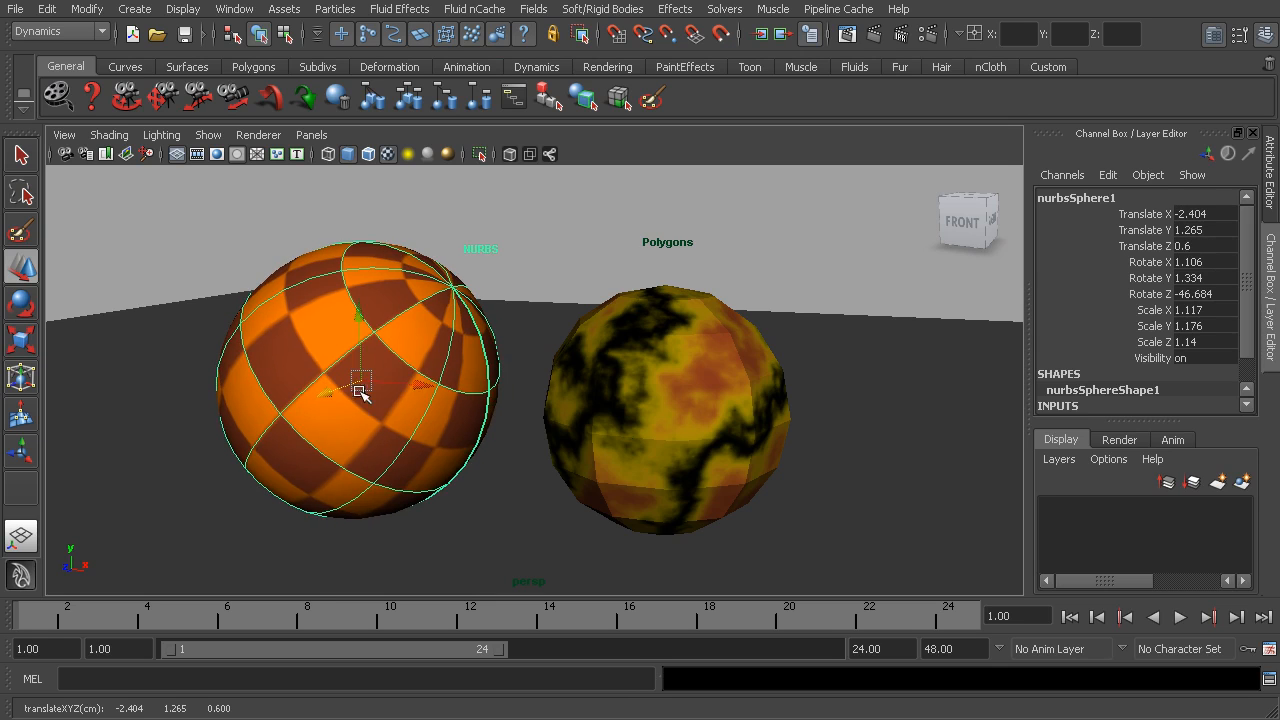
{"action": "left_click_drag", "start_coordinate": [409, 384], "coordinate": [408, 384]}
{"action": "left_click_drag", "start_coordinate": [331, 391], "coordinate": [320, 394]}
{"action": "left_click_drag", "start_coordinate": [313, 393], "coordinate": [355, 371]}
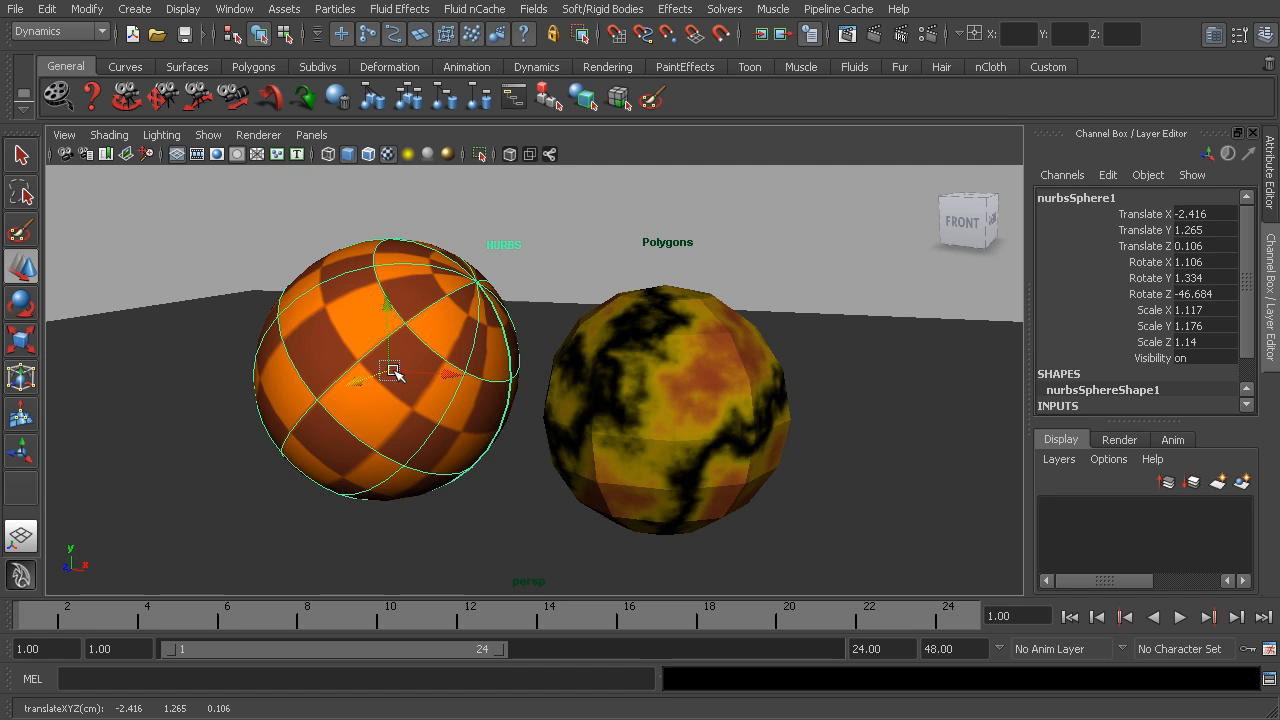
{"action": "left_click_drag", "start_coordinate": [392, 371], "coordinate": [404, 342]}
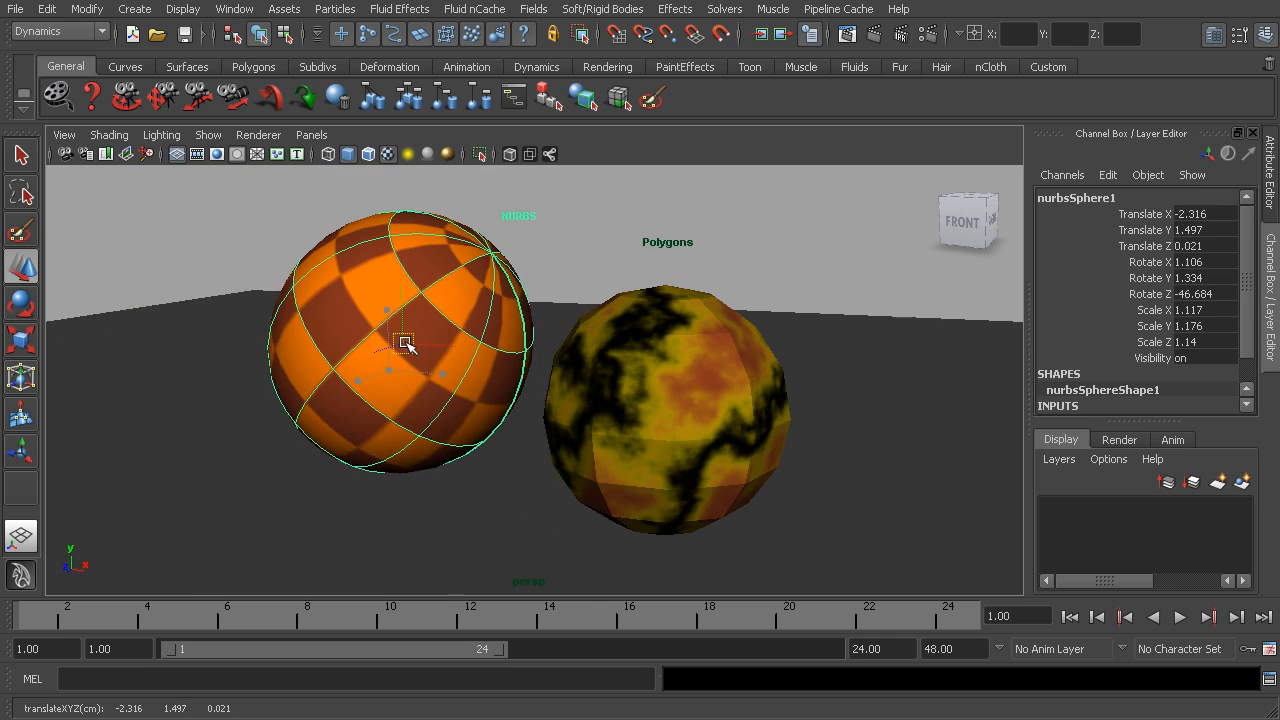
Step: Highlight the sphere's Translate X, Y and Z channels, and freely move it to about -3.406, 1.316, 0.459
{"action": "left_click", "coordinate": [1137, 216]}
{"action": "left_click_drag", "start_coordinate": [1135, 218], "coordinate": [1122, 248]}
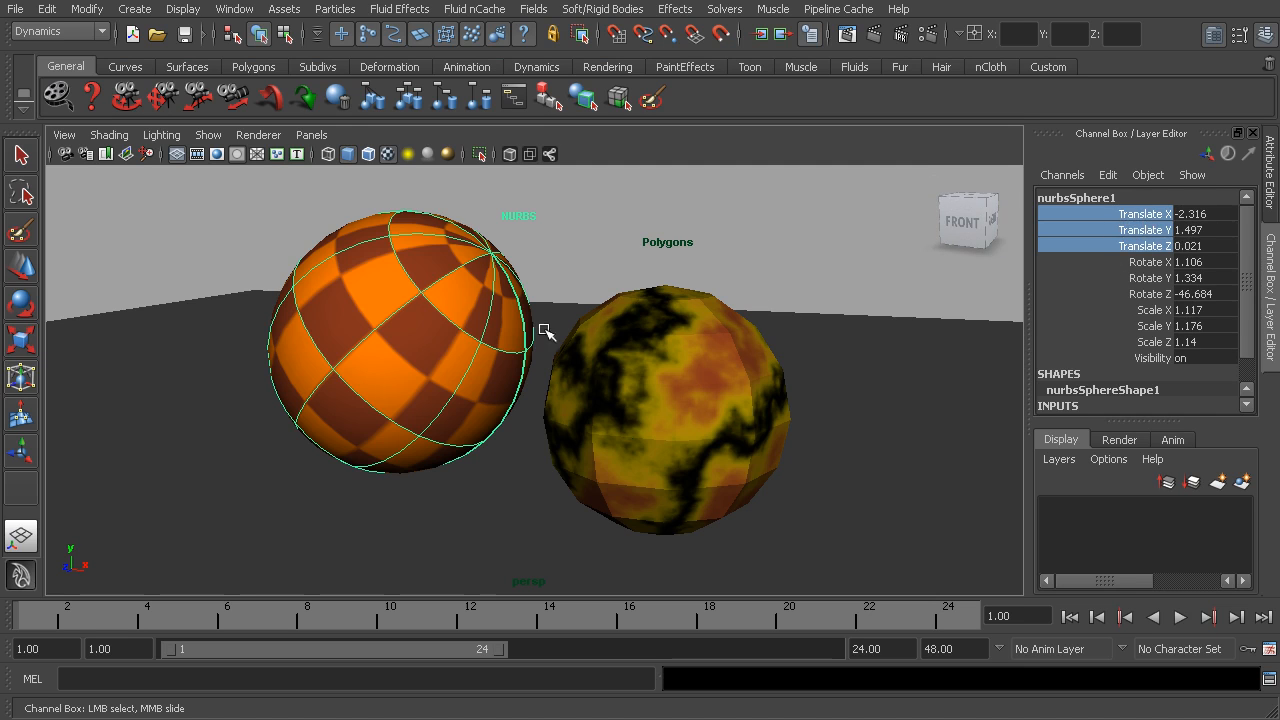
{"action": "key", "text": "w"}
{"action": "left_click_drag", "start_coordinate": [404, 344], "coordinate": [271, 368]}
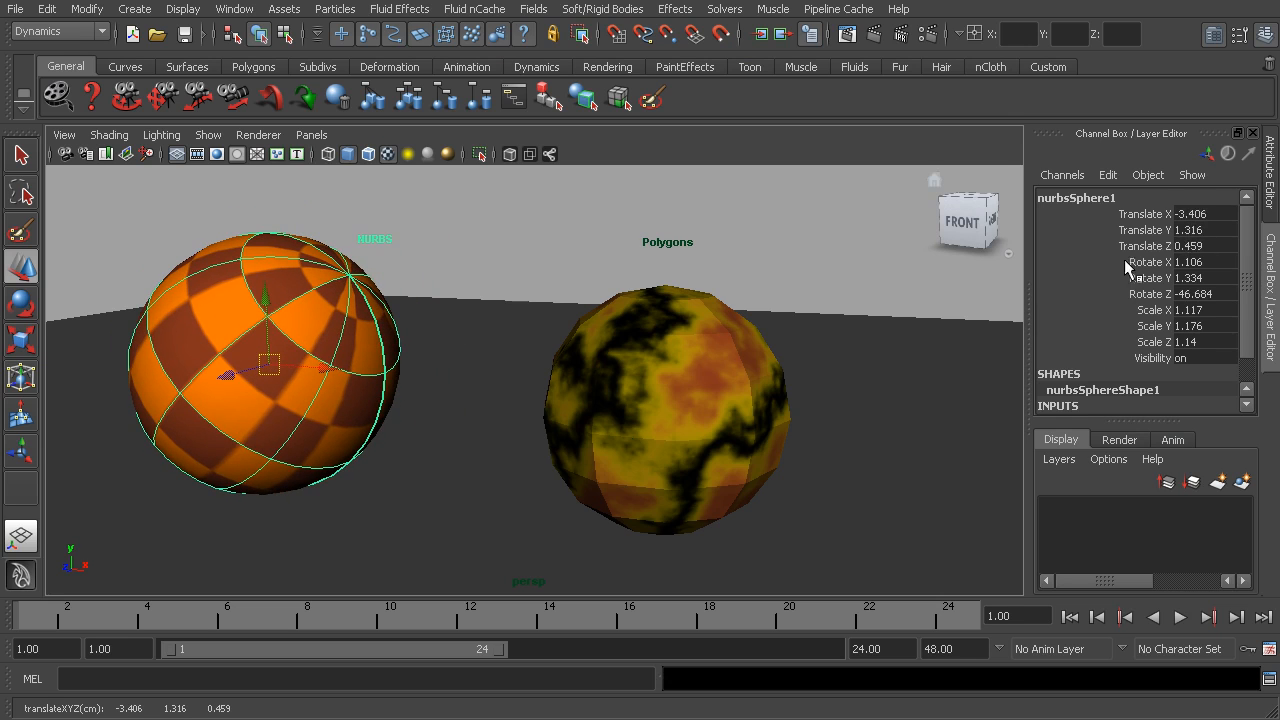
Step: Select the sphere's three Translate values and freely move it beside the polygon sphere, to about -2.304, 1.076, 0.105
{"action": "left_click_drag", "start_coordinate": [1218, 213], "coordinate": [1219, 246]}
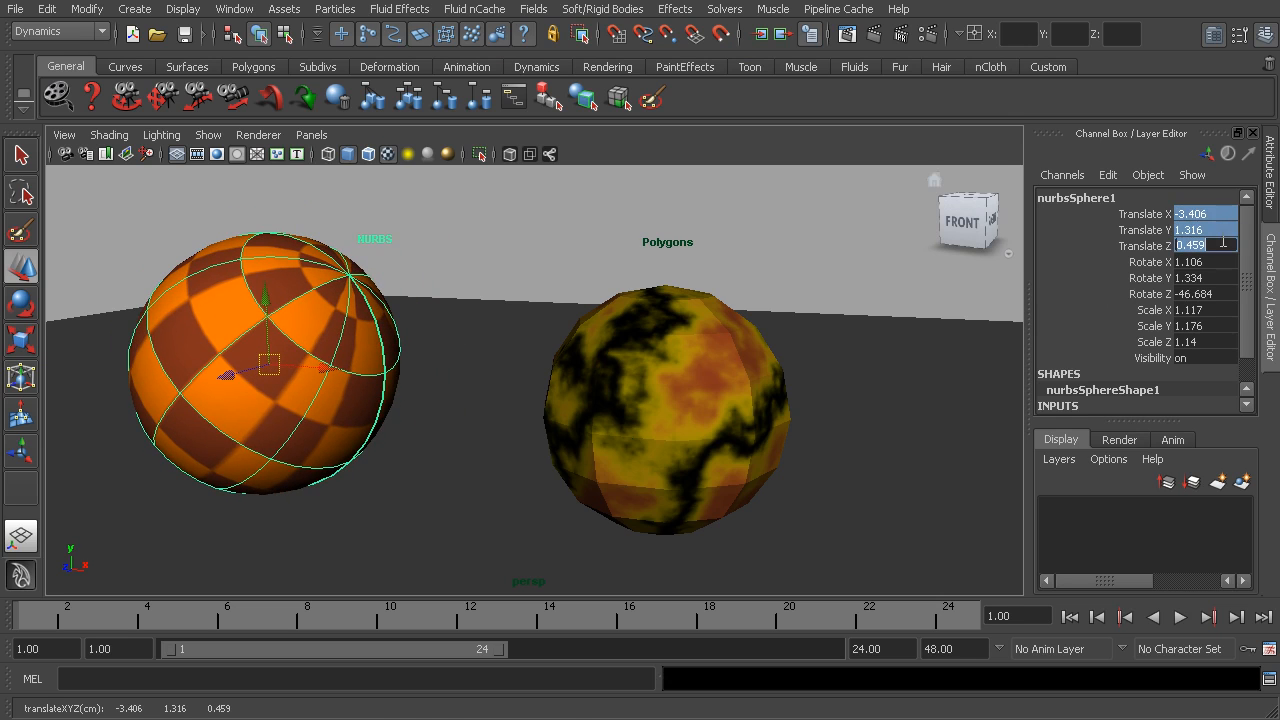
{"action": "left_click_drag", "start_coordinate": [275, 367], "coordinate": [453, 372]}
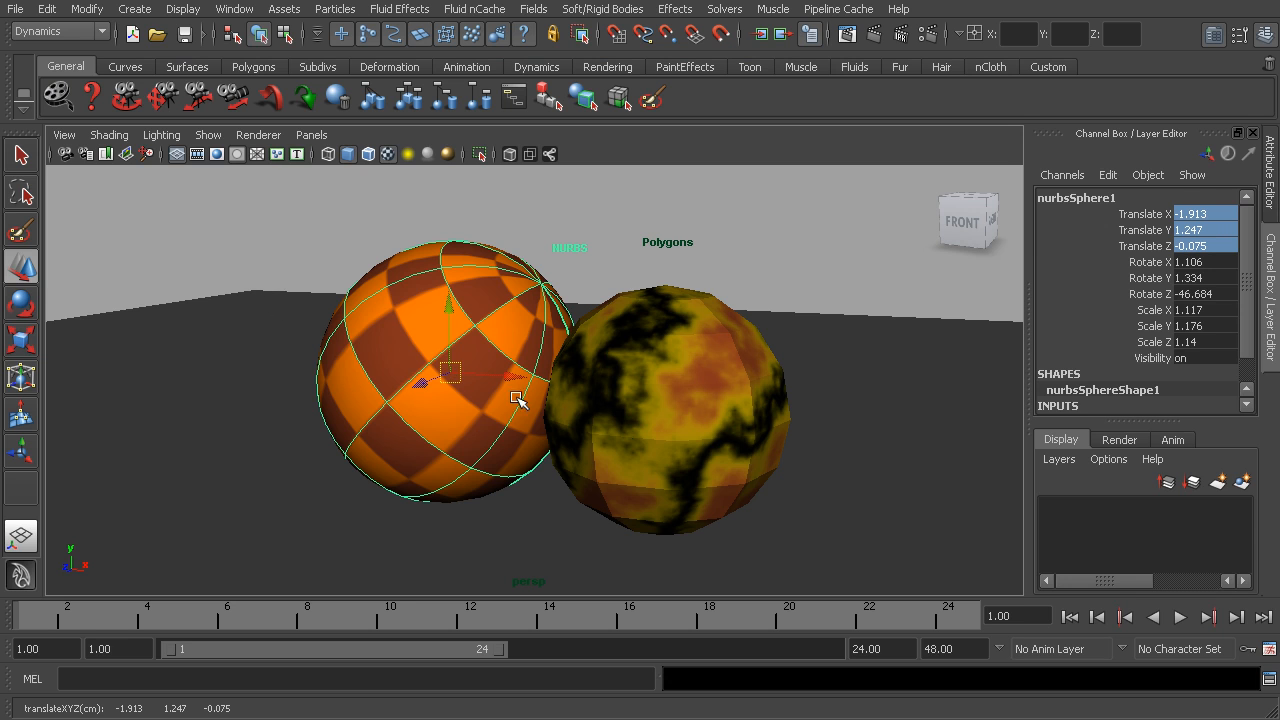
{"action": "left_click_drag", "start_coordinate": [452, 372], "coordinate": [406, 391]}
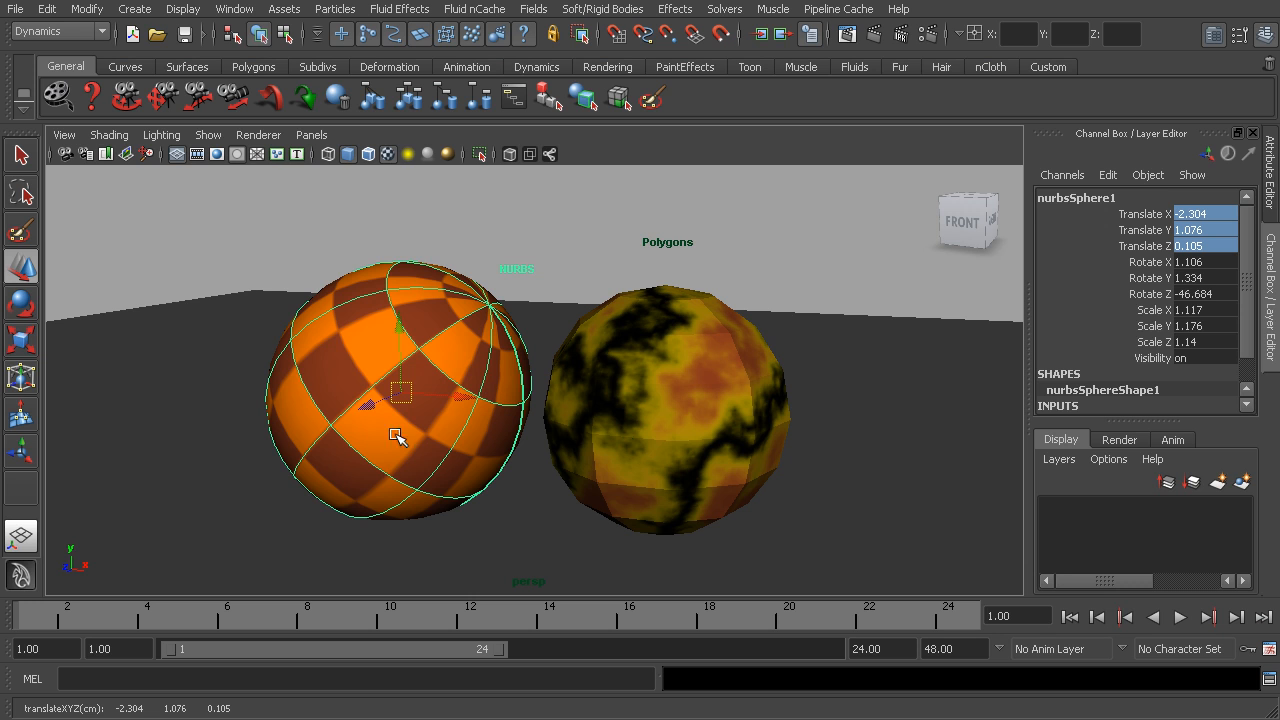
Step: Move the NURBS sphere along single axes and then within the XZ plane, to about Translate X -2.749, Y 1.151 and Z -0.479
{"action": "left_click_drag", "start_coordinate": [400, 394], "coordinate": [443, 404]}
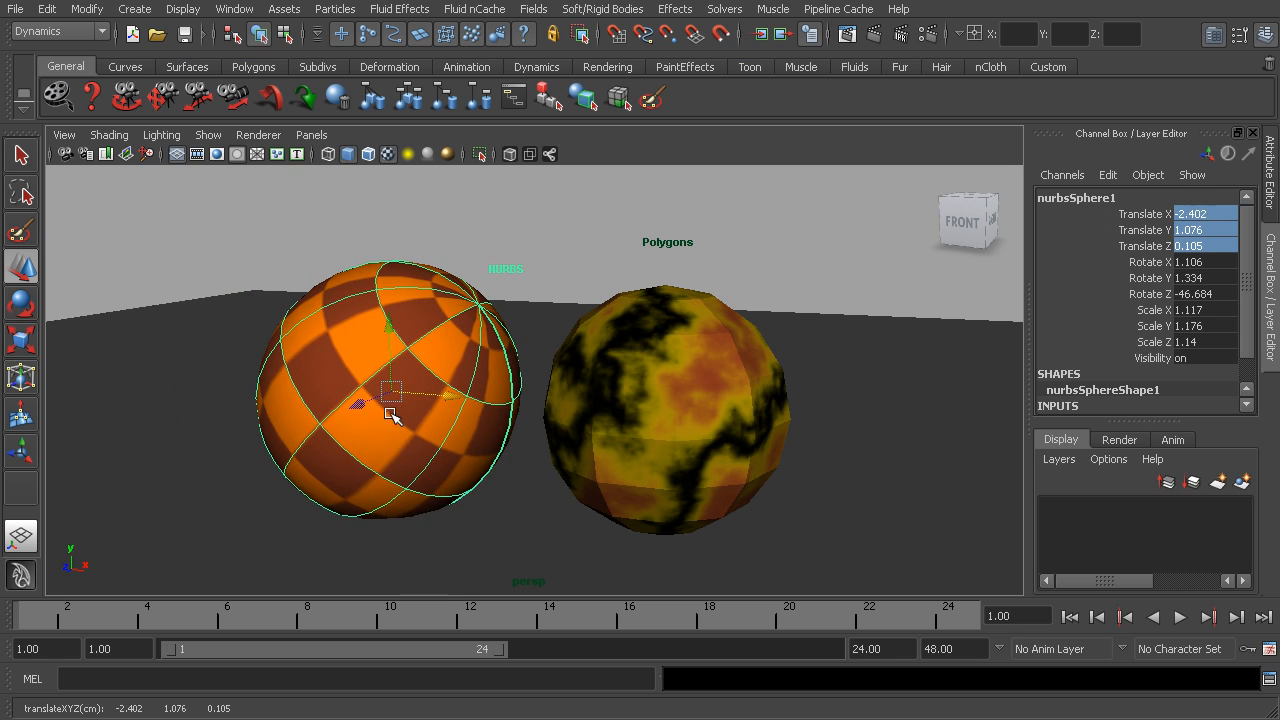
{"action": "left_click_drag", "start_coordinate": [360, 402], "coordinate": [320, 432]}
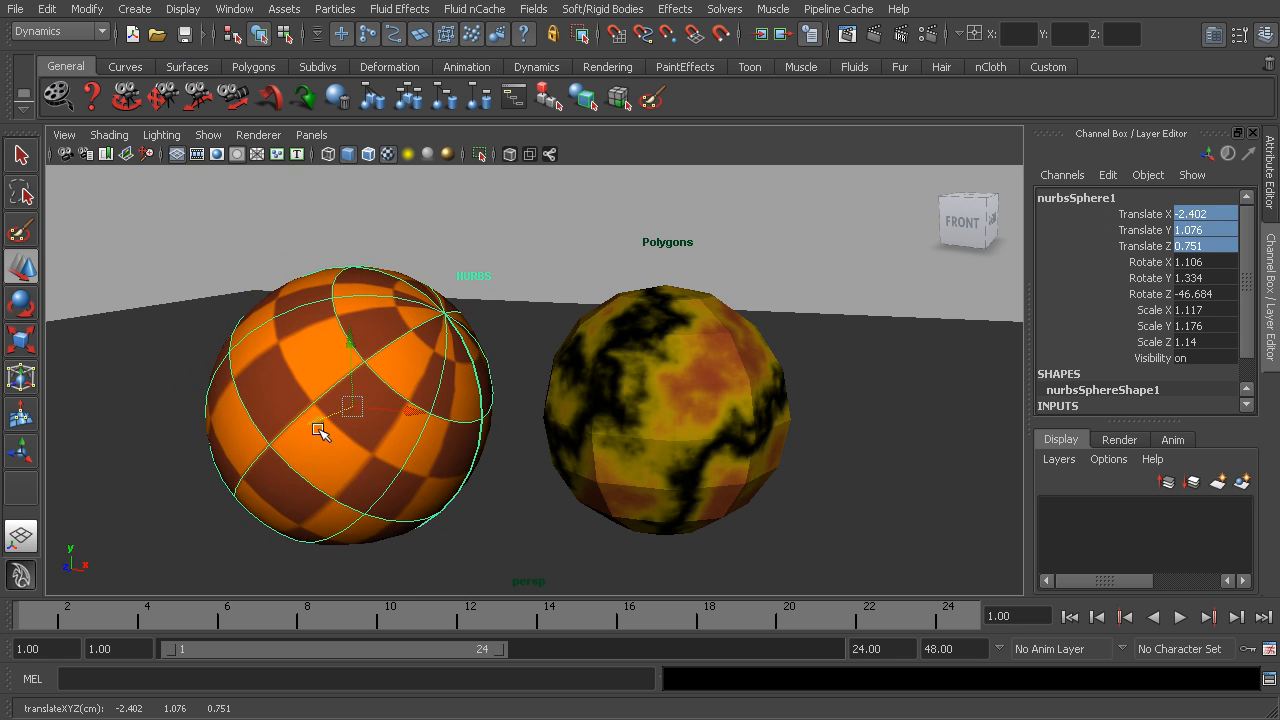
{"action": "mouse_move", "coordinate": [355, 348]}
{"action": "left_mouse_down"}
{"action": "mouse_move", "coordinate": [354, 323]}
{"action": "mouse_move", "coordinate": [345, 343]}
{"action": "left_mouse_up"}
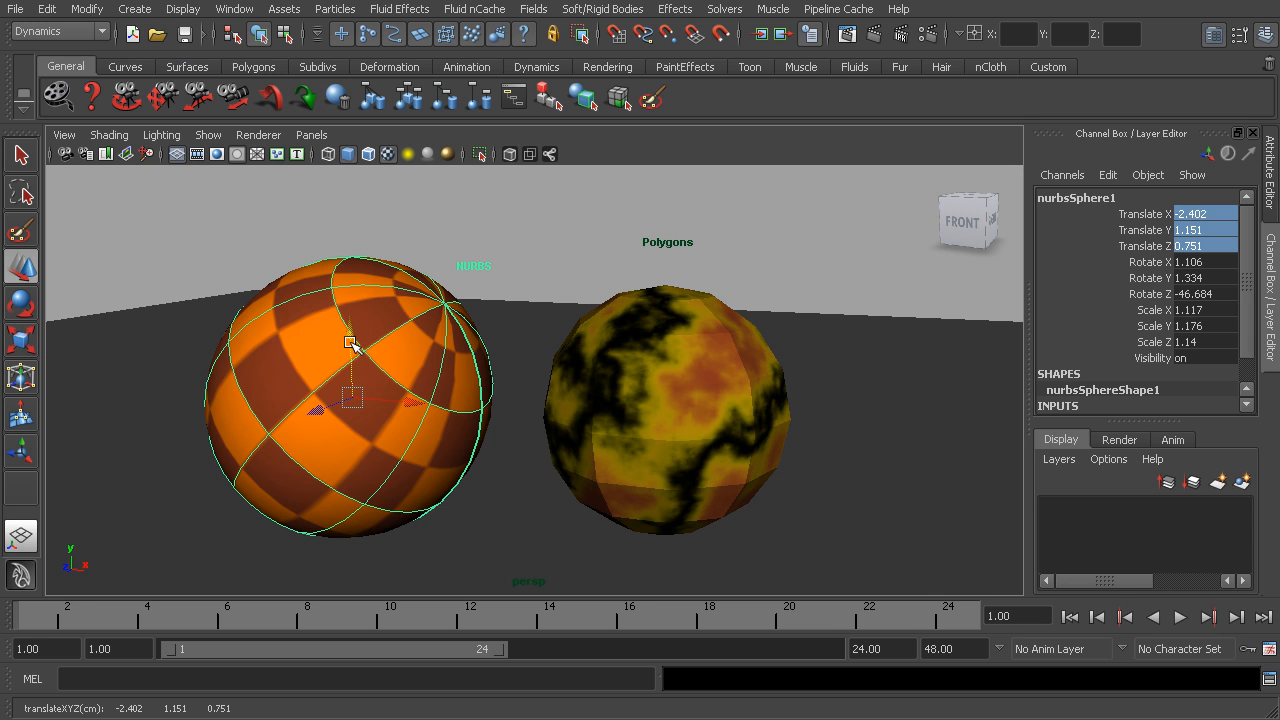
{"action": "left_click_drag", "start_coordinate": [350, 343], "coordinate": [428, 382]}
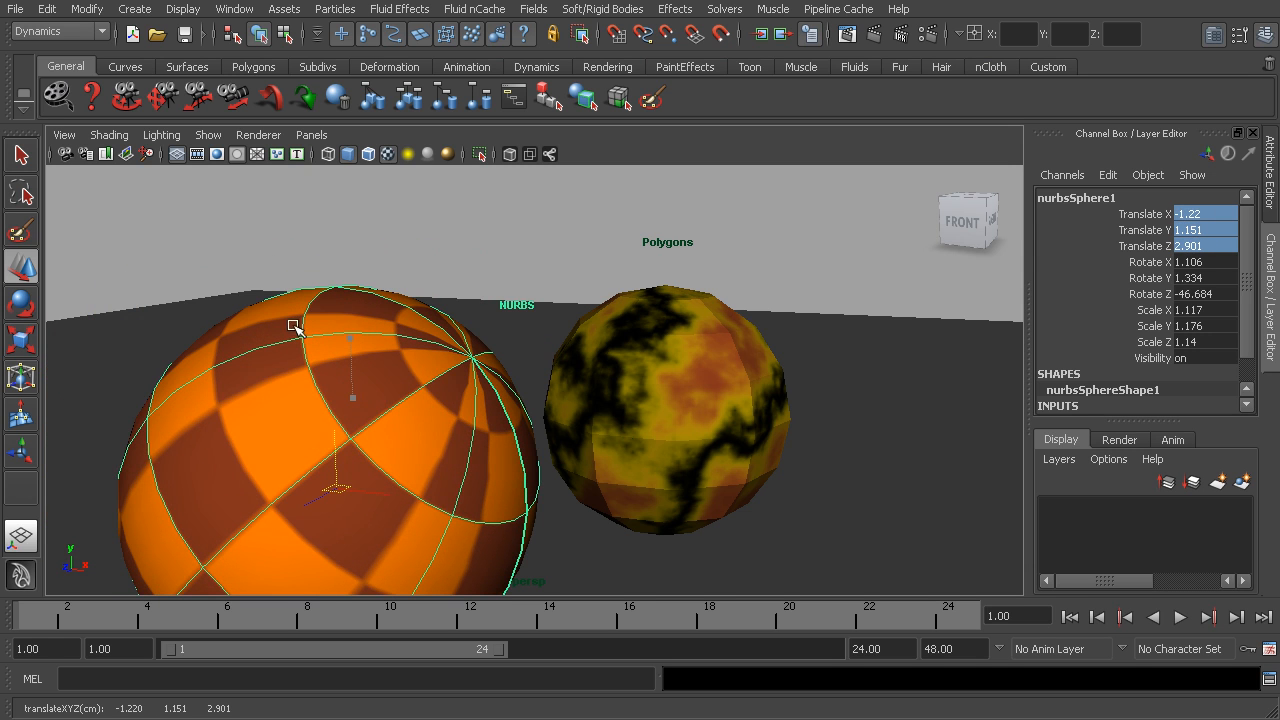
{"action": "left_click_drag", "start_coordinate": [337, 430], "coordinate": [332, 356]}
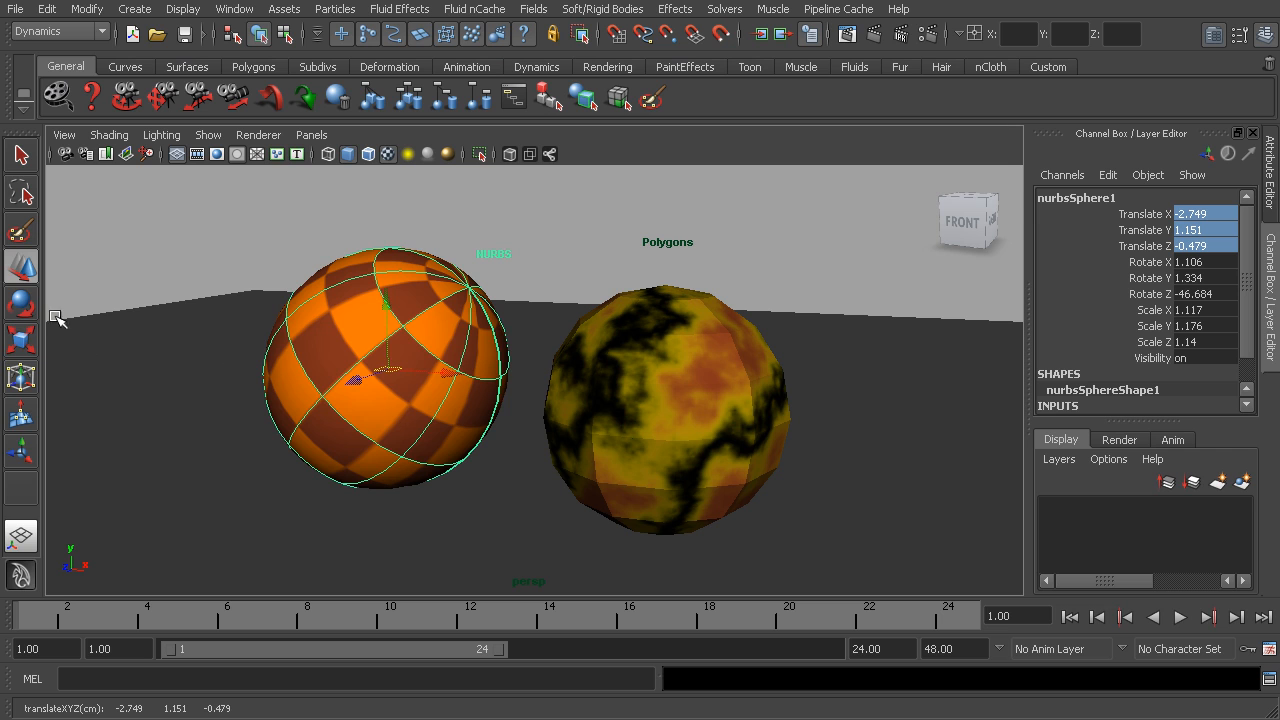
Step: Scale the NURBS sphere uniformly, then in X and Z together, to about Scale X 0.378, Y 1.115 and Z 0.369
{"action": "left_click", "coordinate": [24, 342]}
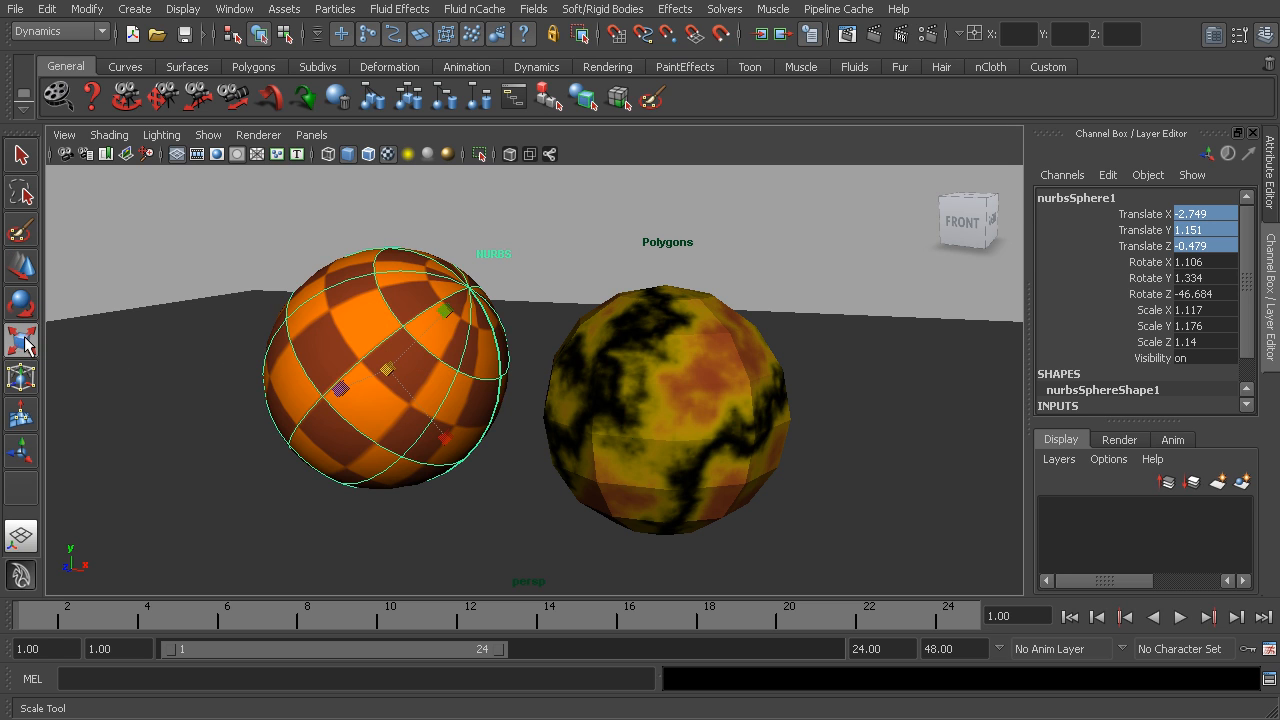
{"action": "mouse_move", "coordinate": [447, 440]}
{"action": "left_mouse_down"}
{"action": "mouse_move", "coordinate": [430, 430]}
{"action": "mouse_move", "coordinate": [450, 441]}
{"action": "left_mouse_up"}
{"action": "mouse_move", "coordinate": [388, 372]}
{"action": "left_mouse_down"}
{"action": "mouse_move", "coordinate": [217, 400]}
{"action": "mouse_move", "coordinate": [34, 468]}
{"action": "mouse_move", "coordinate": [160, 459]}
{"action": "mouse_move", "coordinate": [449, 374]}
{"action": "mouse_move", "coordinate": [506, 317]}
{"action": "mouse_move", "coordinate": [249, 444]}
{"action": "mouse_move", "coordinate": [363, 372]}
{"action": "left_mouse_up"}
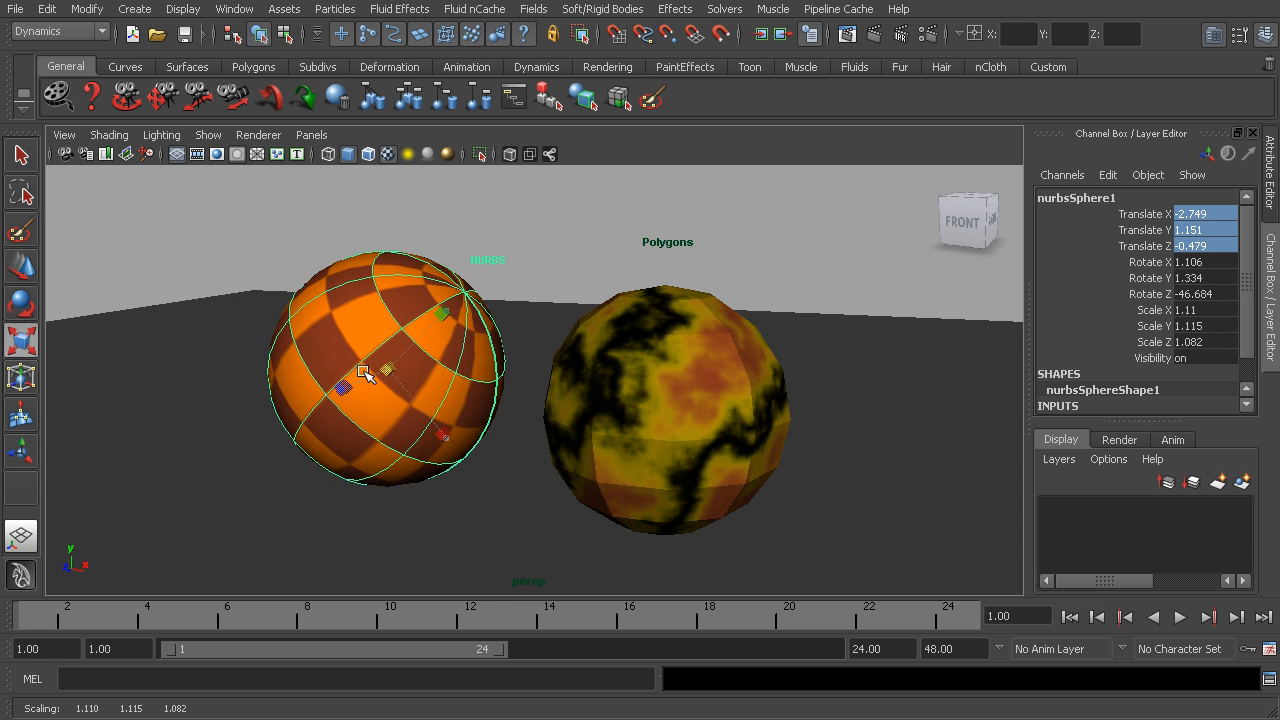
{"action": "mouse_move", "coordinate": [450, 313]}
{"action": "left_mouse_down"}
{"action": "mouse_move", "coordinate": [428, 332]}
{"action": "mouse_move", "coordinate": [490, 420]}
{"action": "mouse_move", "coordinate": [566, 249]}
{"action": "mouse_move", "coordinate": [480, 330]}
{"action": "mouse_move", "coordinate": [395, 360]}
{"action": "mouse_move", "coordinate": [471, 309]}
{"action": "left_mouse_up"}
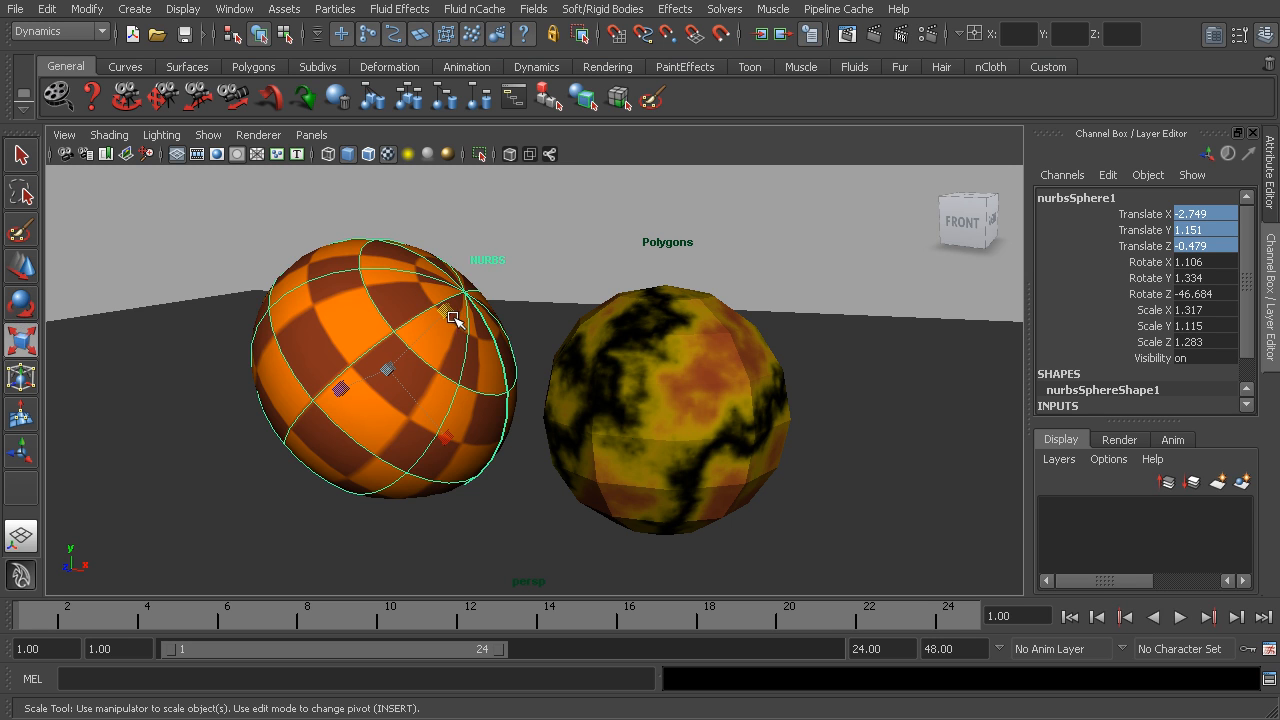
{"action": "left_click_drag", "start_coordinate": [448, 313], "coordinate": [388, 343]}
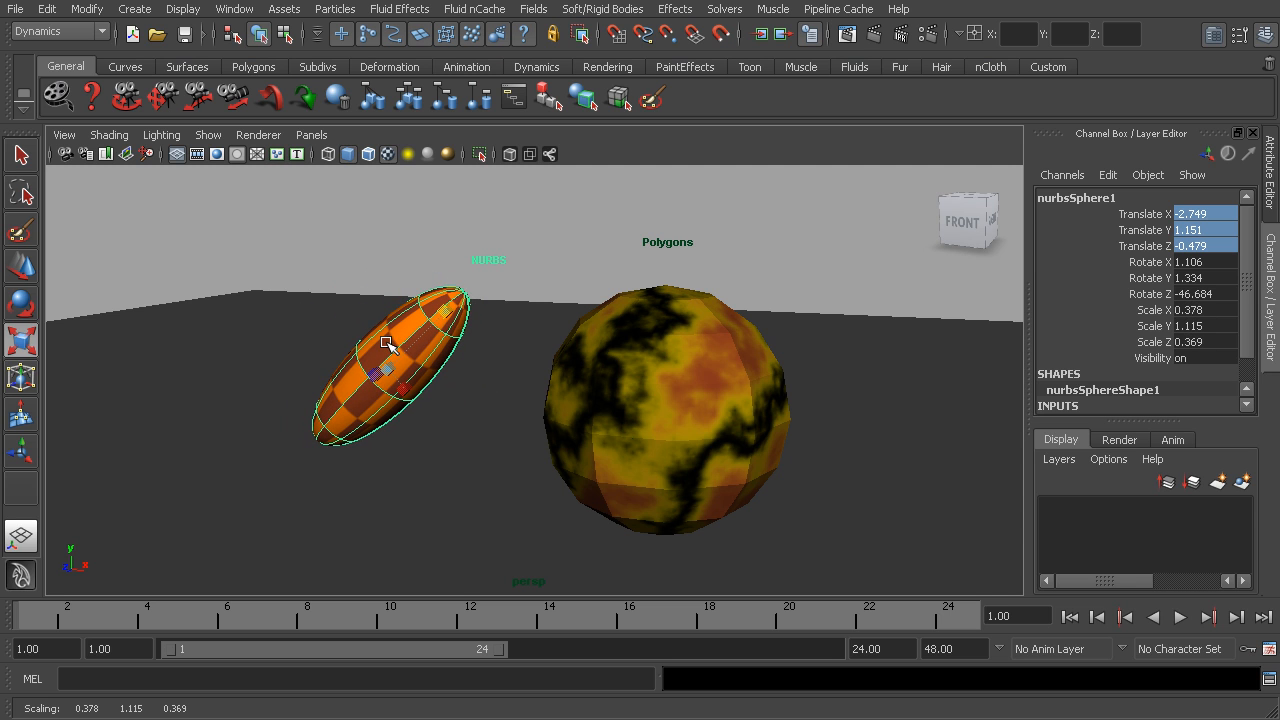
Step: Rotate the stretched NURBS sphere to about 0.843, 1.514 and -57.222 degrees, and activate the Move tool
{"action": "left_click", "coordinate": [20, 303]}
{"action": "mouse_move", "coordinate": [462, 326]}
{"action": "left_mouse_down"}
{"action": "mouse_move", "coordinate": [470, 334]}
{"action": "mouse_move", "coordinate": [453, 349]}
{"action": "left_mouse_up"}
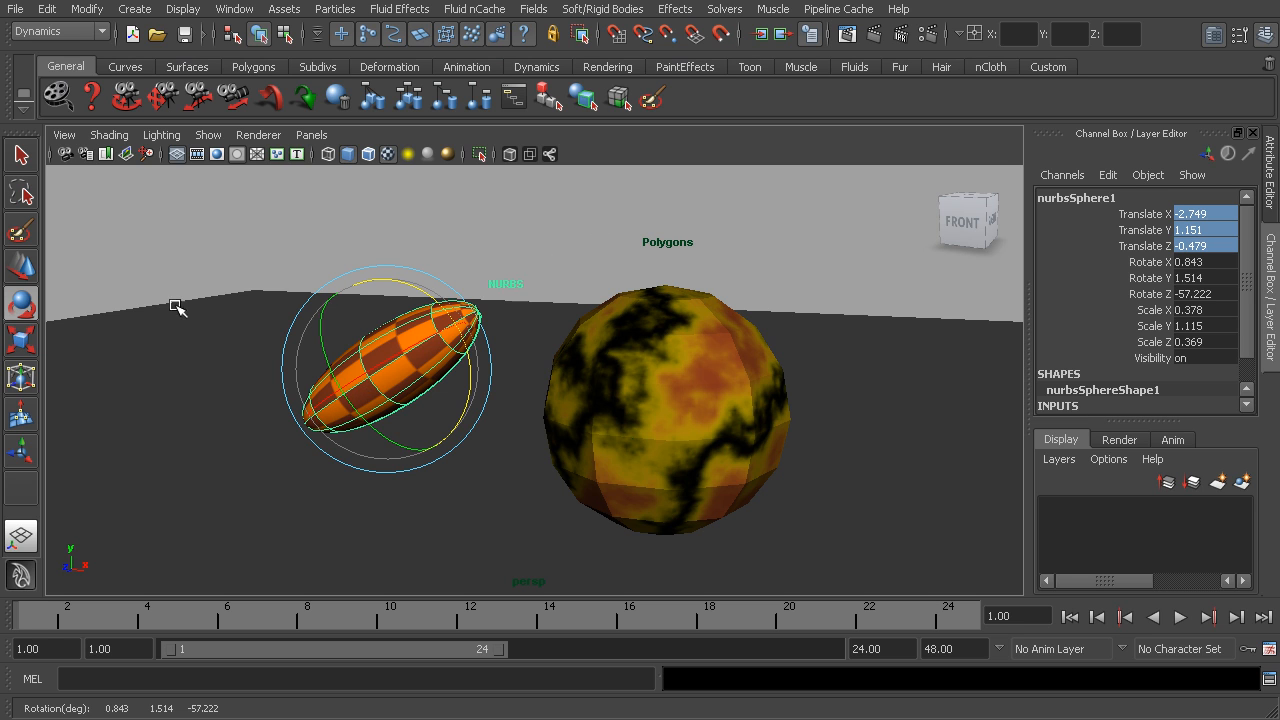
{"action": "left_click", "coordinate": [18, 268]}
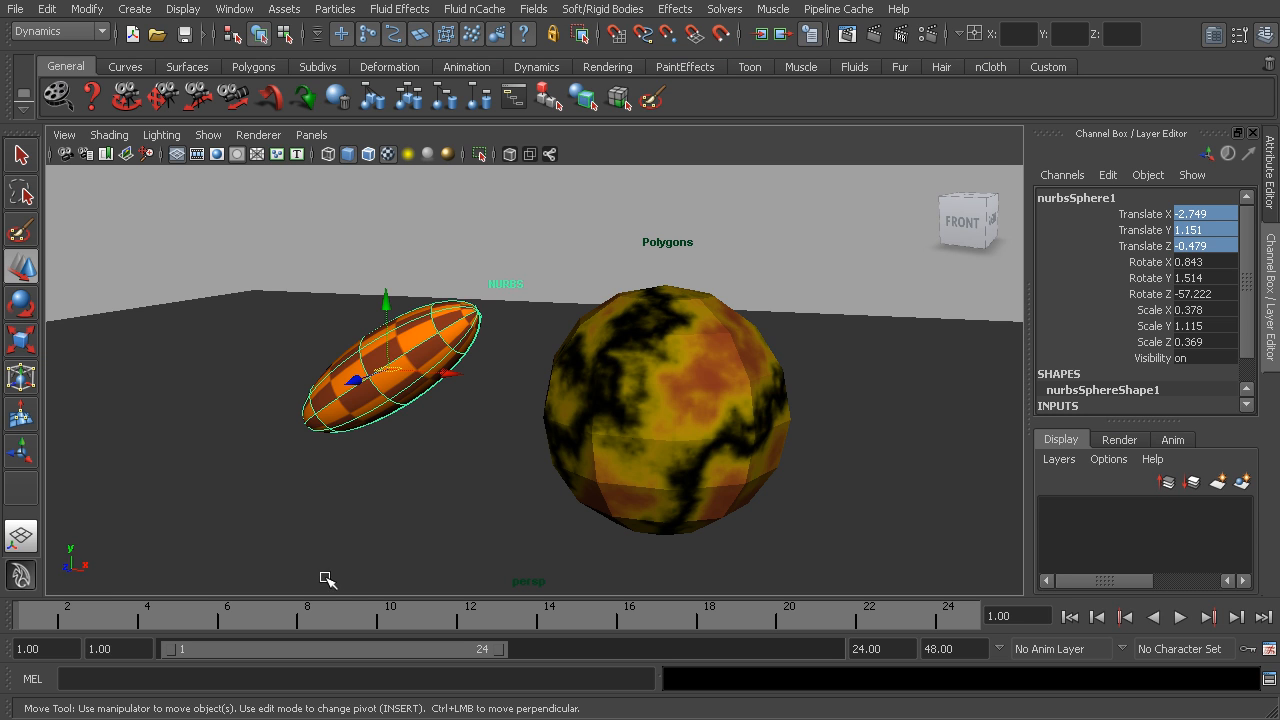
Step: Compare how the Move, Rotate and Scale manipulators are oriented on the rotated NURBS sphere
{"action": "left_click_drag", "start_coordinate": [82, 578], "coordinate": [268, 494], "text": "alt"}
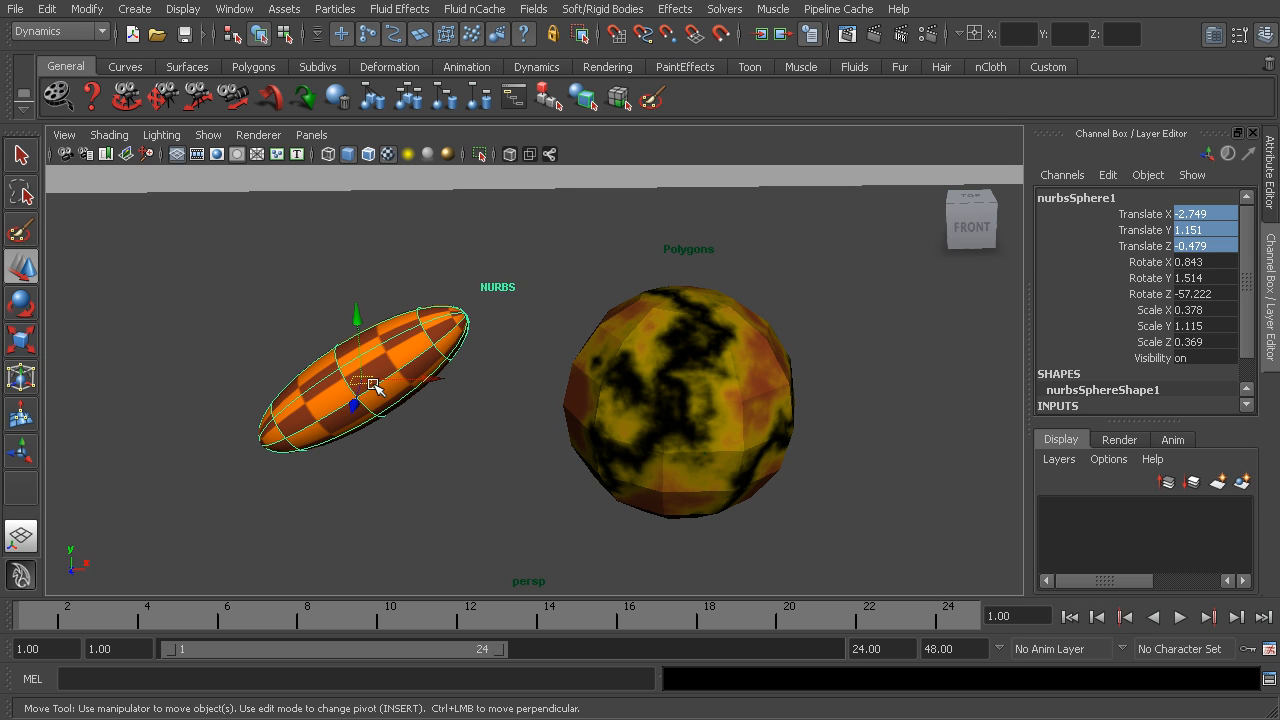
{"action": "left_click", "coordinate": [21, 303]}
{"action": "left_click", "coordinate": [21, 340]}
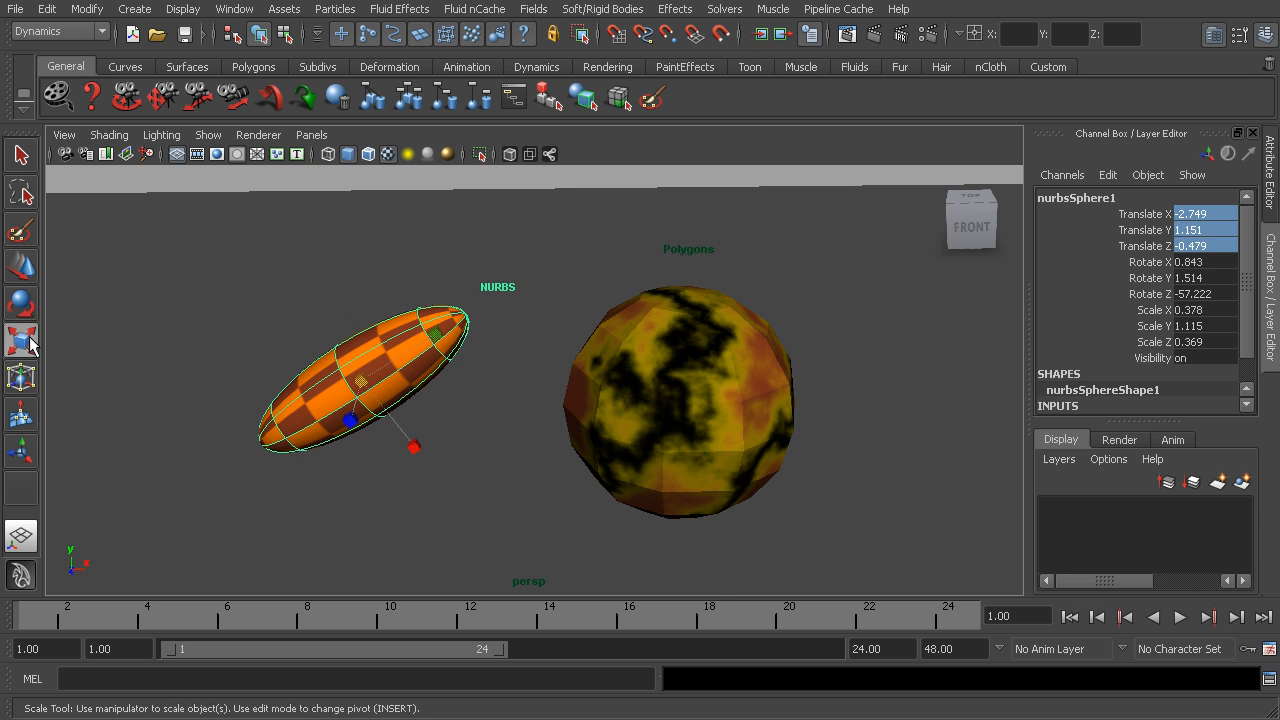
{"action": "left_click", "coordinate": [29, 281]}
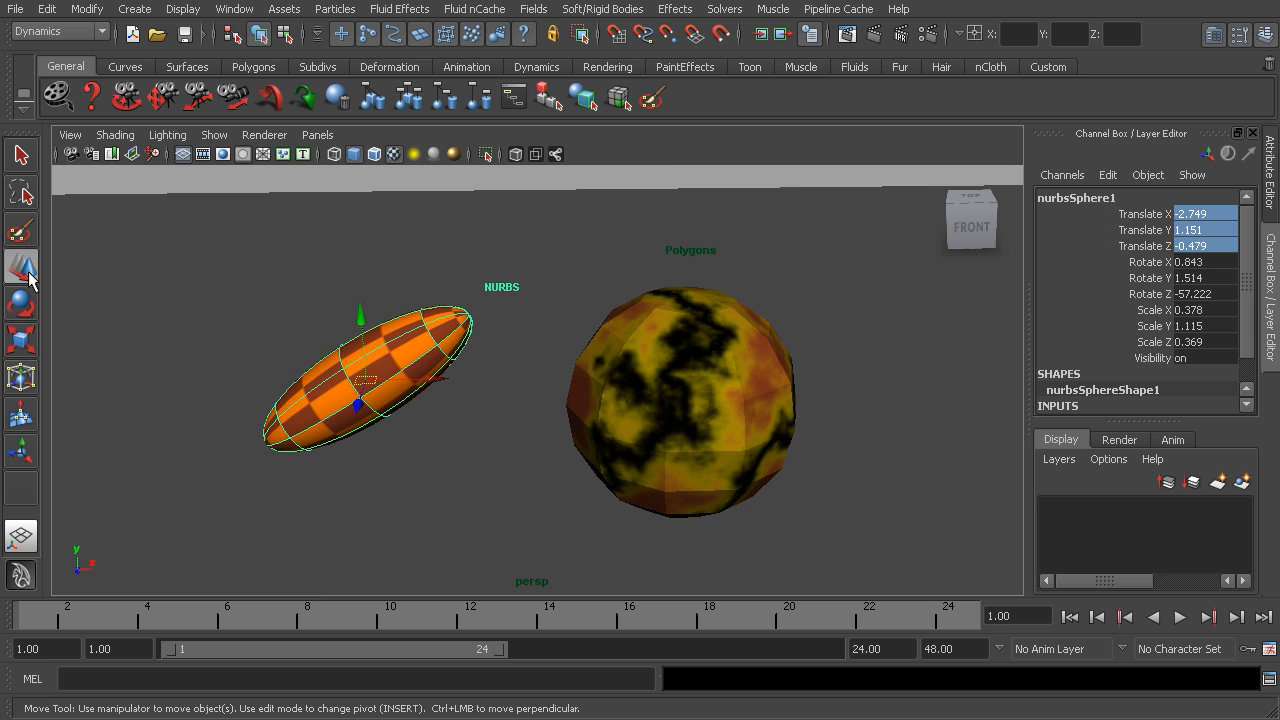
Step: Open the Move tool's settings, dock them with the Attribute Editor and Channel Box, and reveal all Move Axis options
{"action": "double_click", "coordinate": [22, 268]}
{"action": "left_click_drag", "start_coordinate": [310, 290], "coordinate": [376, 286]}
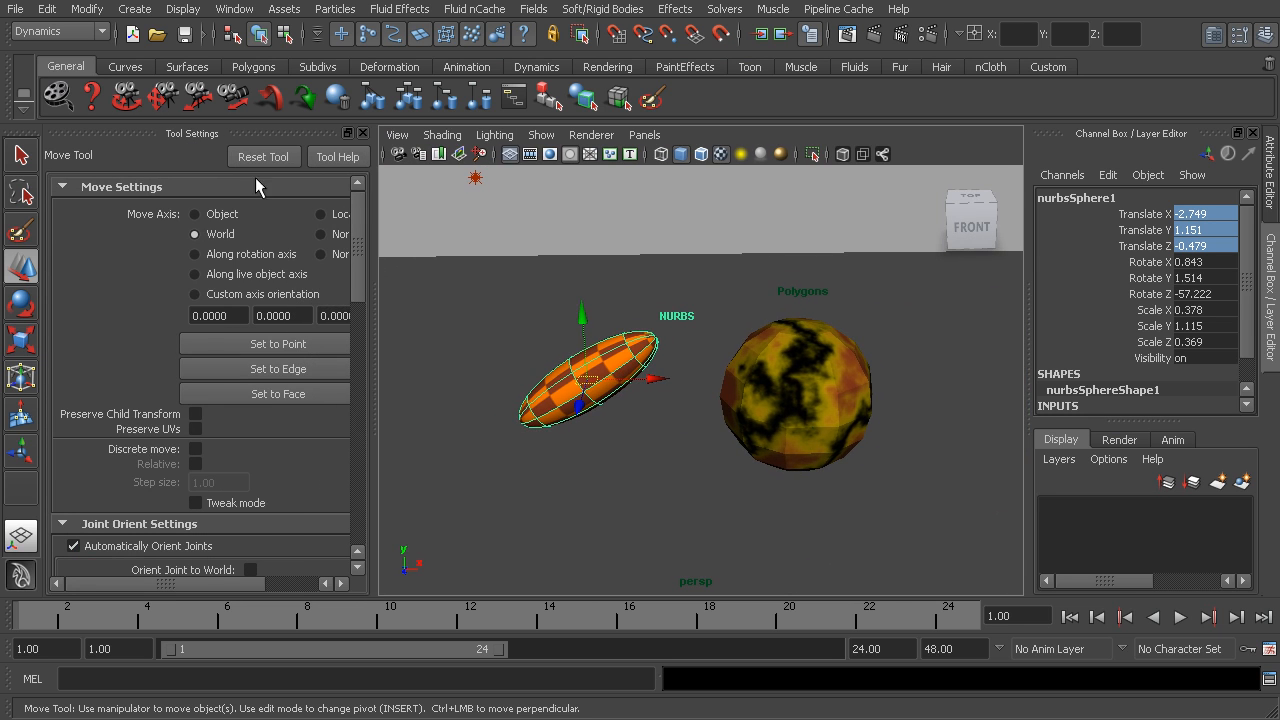
{"action": "left_click_drag", "start_coordinate": [238, 140], "coordinate": [1133, 144]}
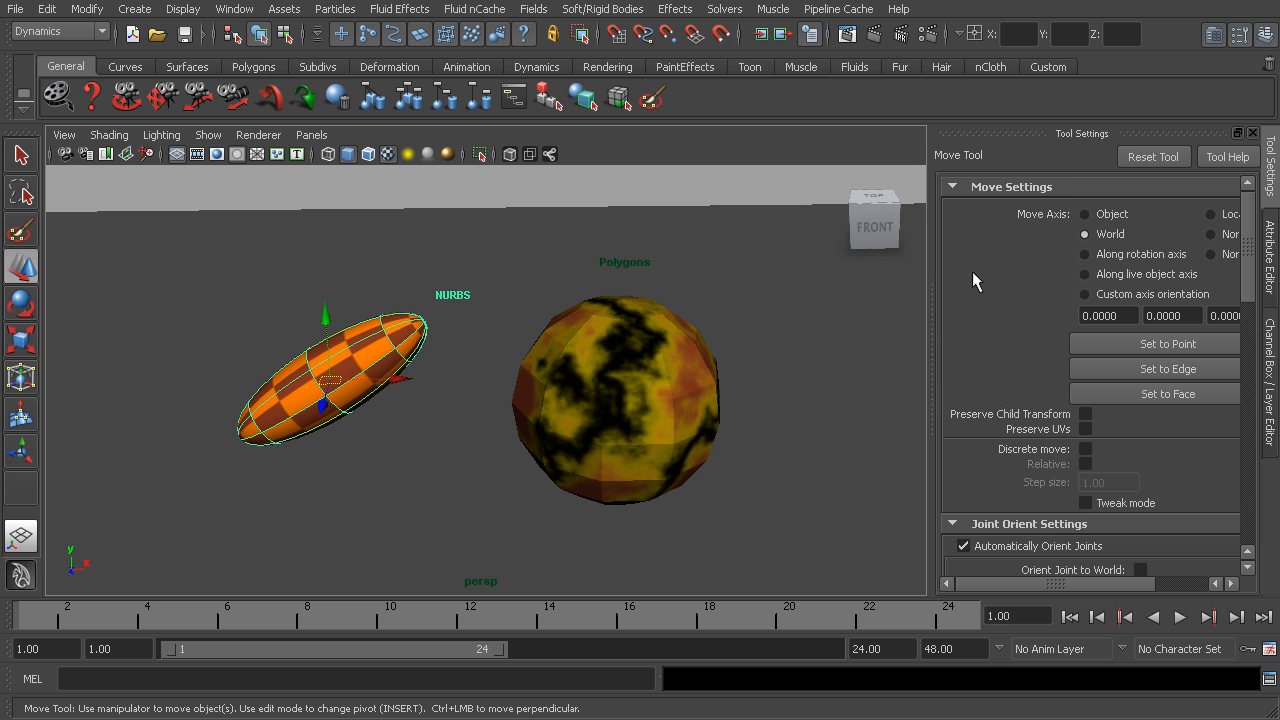
{"action": "left_click_drag", "start_coordinate": [997, 584], "coordinate": [1068, 577]}
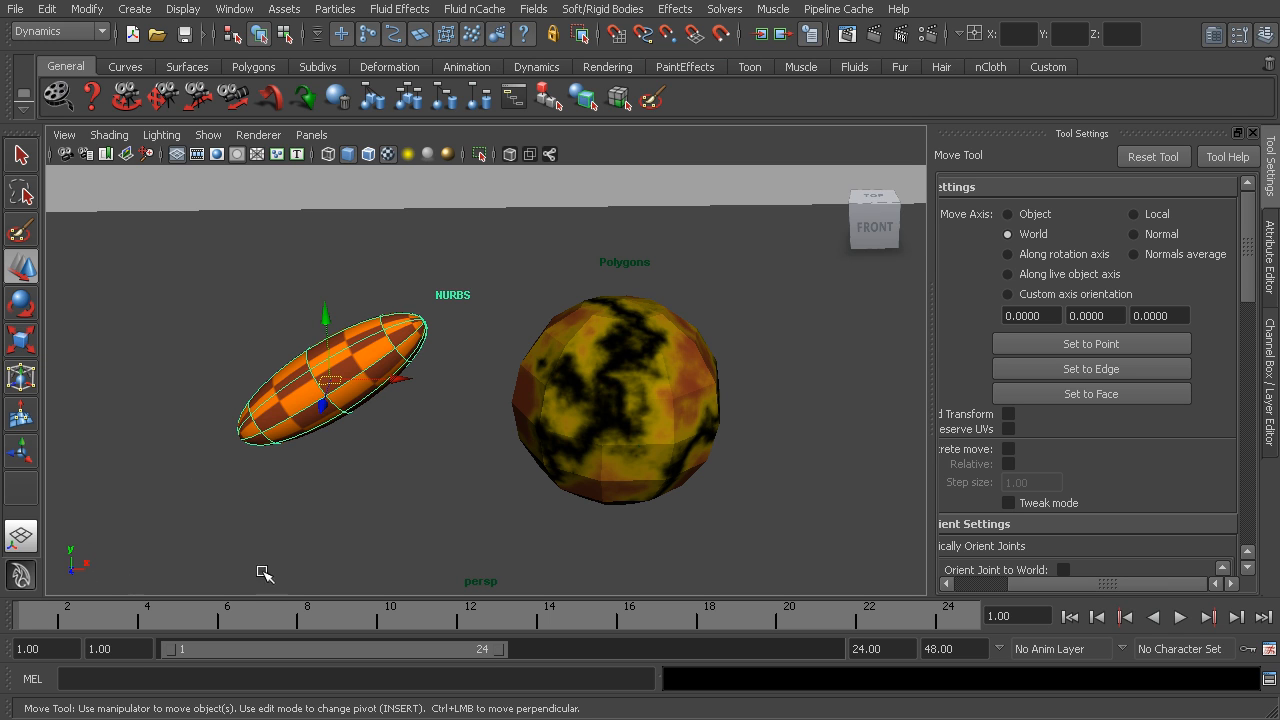
Step: Set the Move Axis to Object and move the NURBS sphere along its own axes to about -1.768, 1.782, -0.462
{"action": "left_click", "coordinate": [1037, 213]}
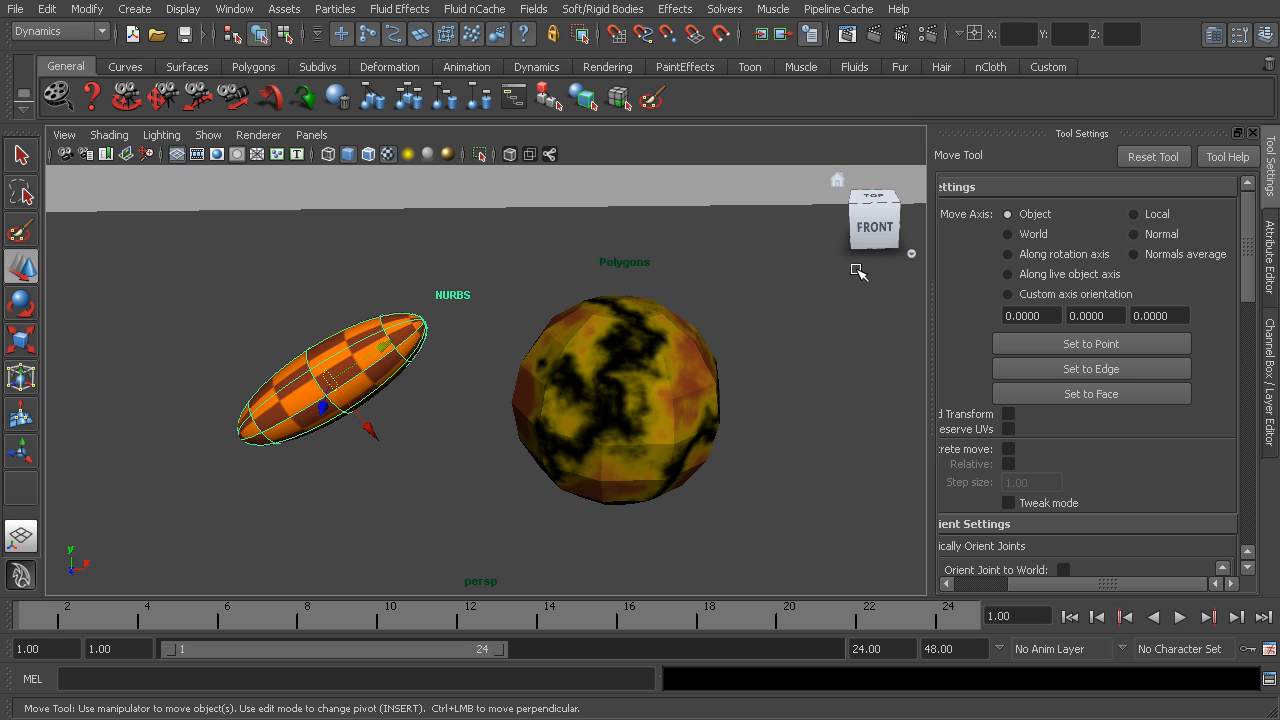
{"action": "left_click_drag", "start_coordinate": [404, 450], "coordinate": [381, 426], "text": "alt"}
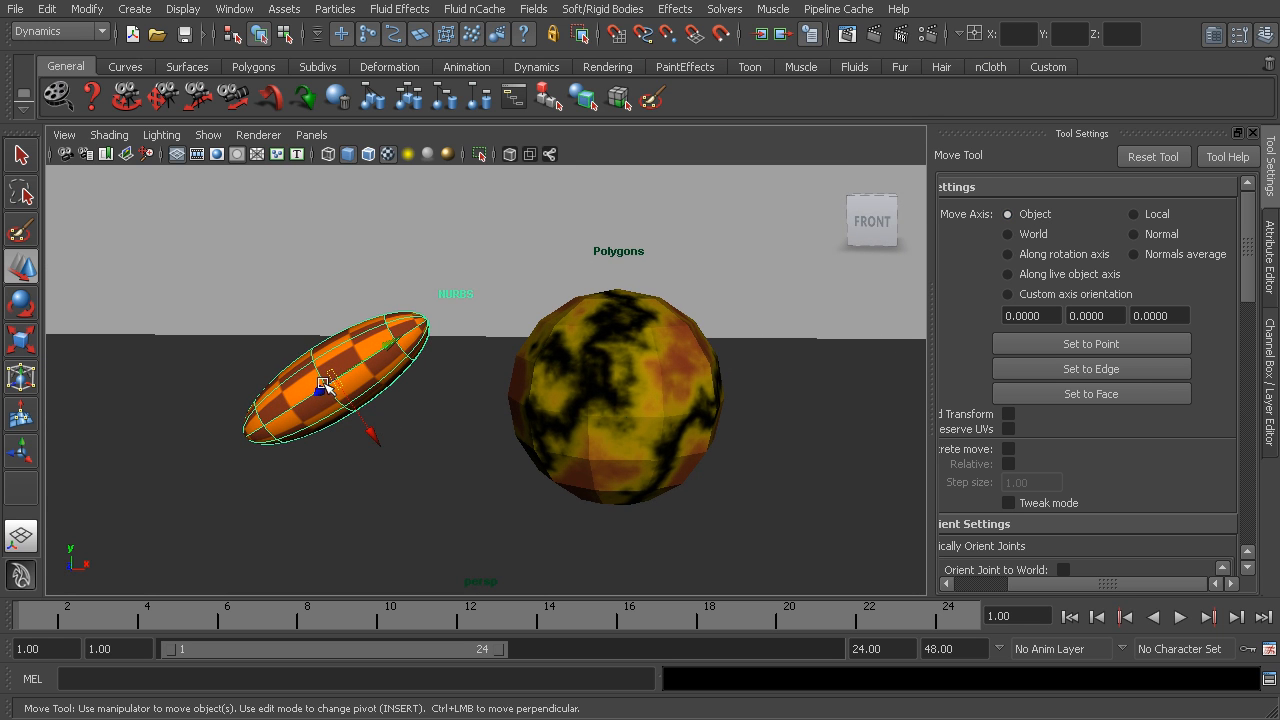
{"action": "left_click_drag", "start_coordinate": [378, 425], "coordinate": [345, 404], "text": "alt"}
{"action": "left_click_drag", "start_coordinate": [398, 352], "coordinate": [422, 286], "text": "alt"}
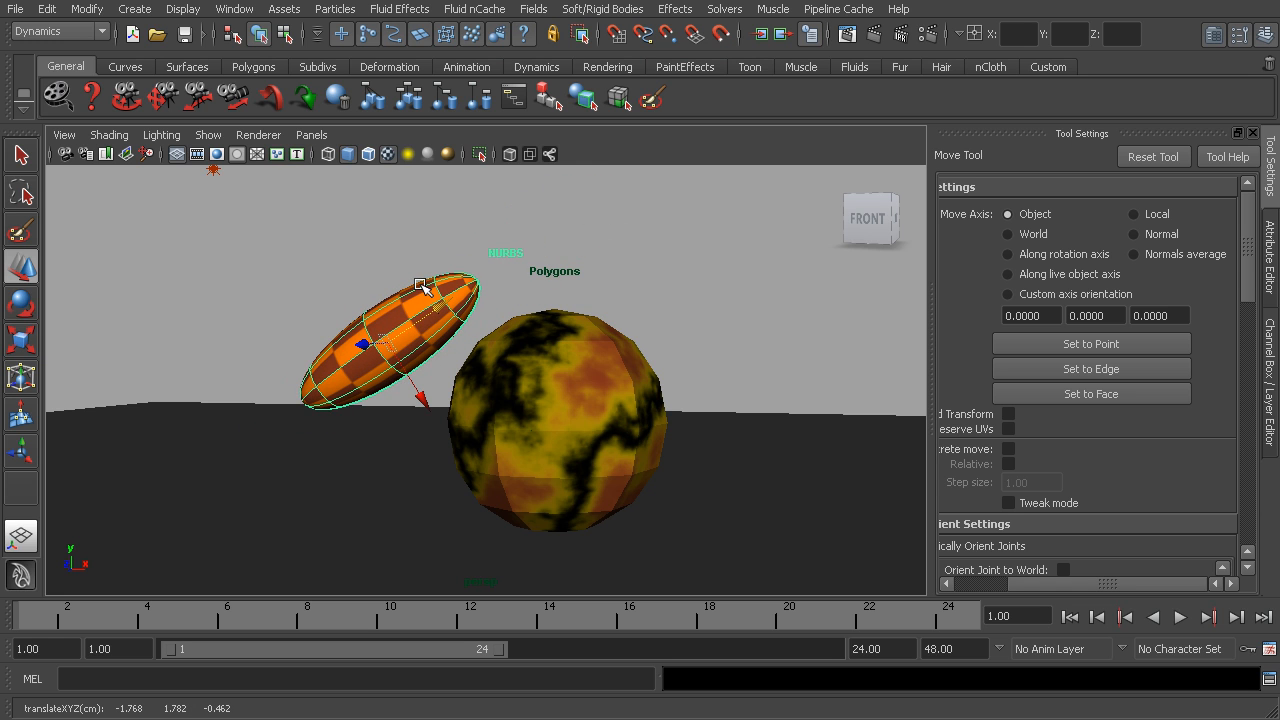
Step: Rotate the NURBS sphere in Local rotate mode, then set Rotate mode to World and rotate it about the world axes
{"action": "left_click", "coordinate": [21, 305]}
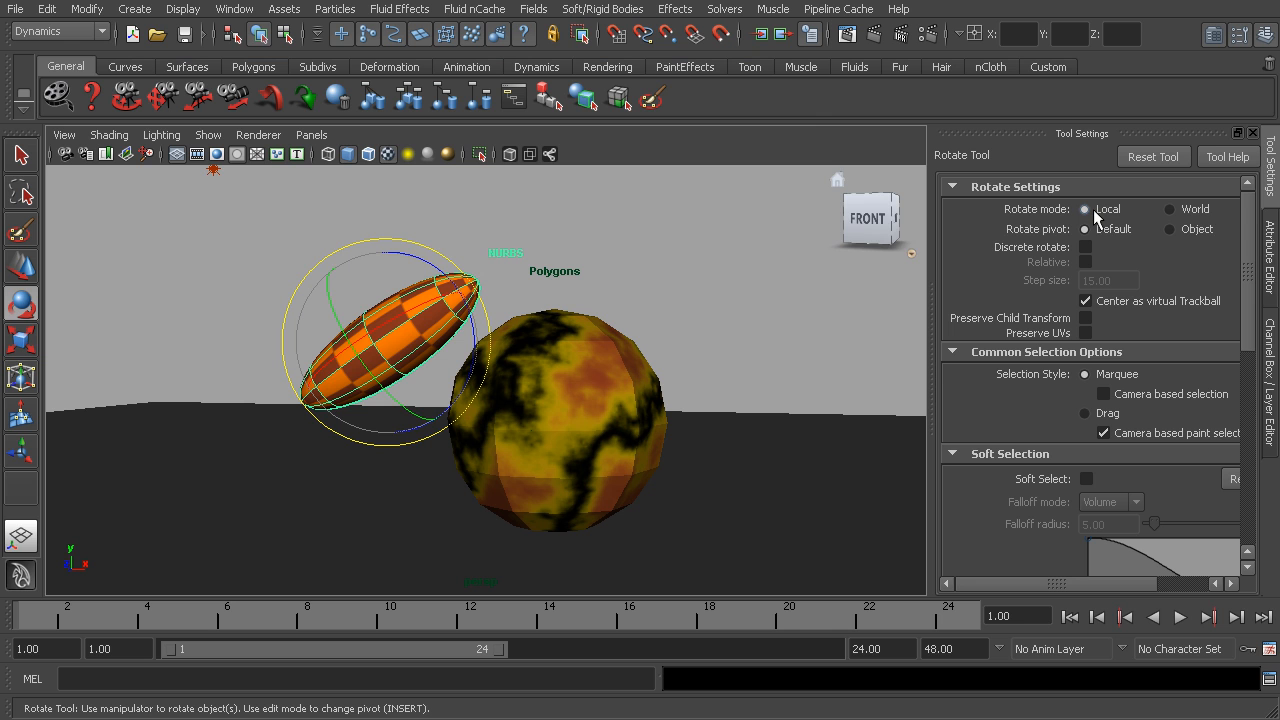
{"action": "left_click_drag", "start_coordinate": [427, 265], "coordinate": [277, 314]}
{"action": "left_click_drag", "start_coordinate": [410, 255], "coordinate": [462, 388]}
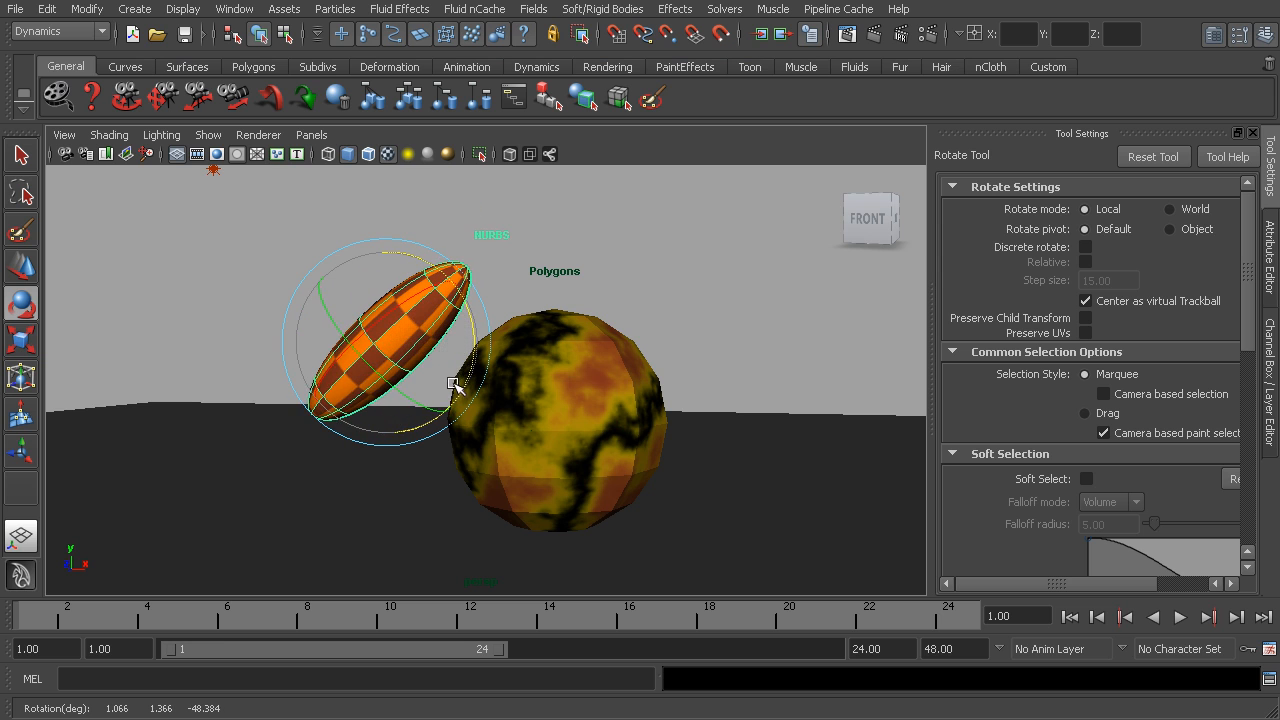
{"action": "left_click", "coordinate": [1189, 212]}
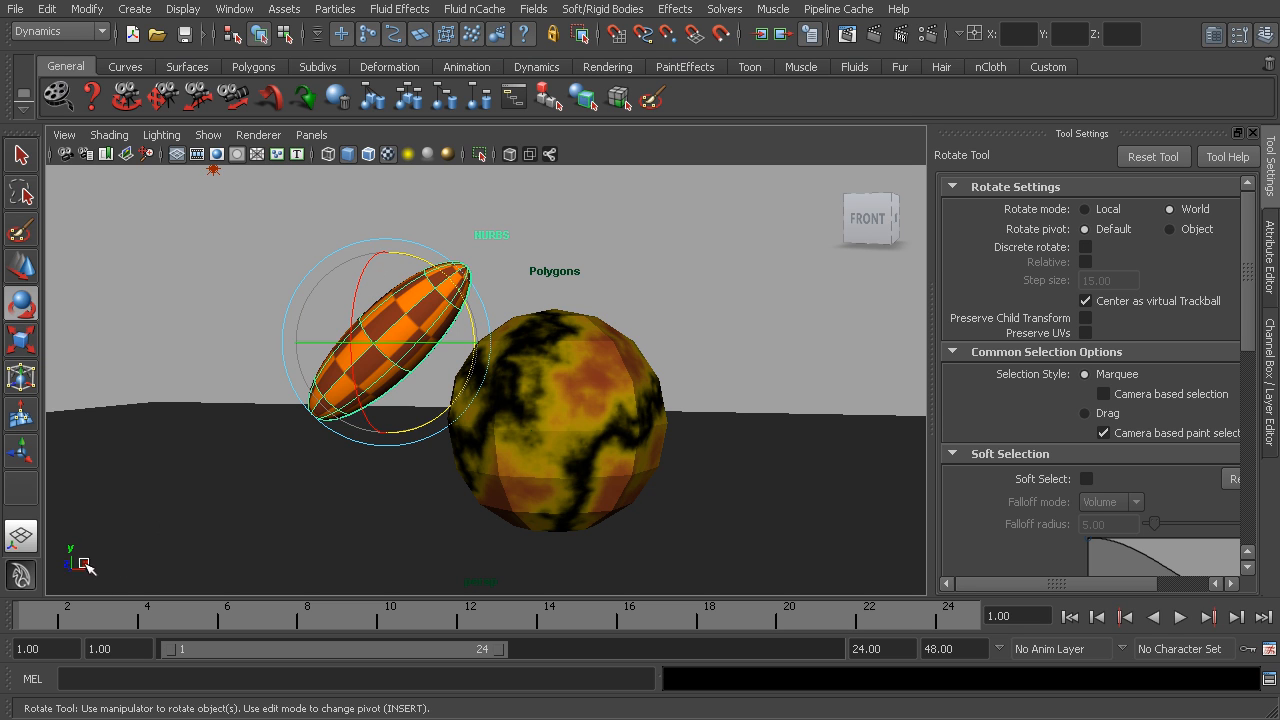
{"action": "left_click_drag", "start_coordinate": [416, 261], "coordinate": [443, 338]}
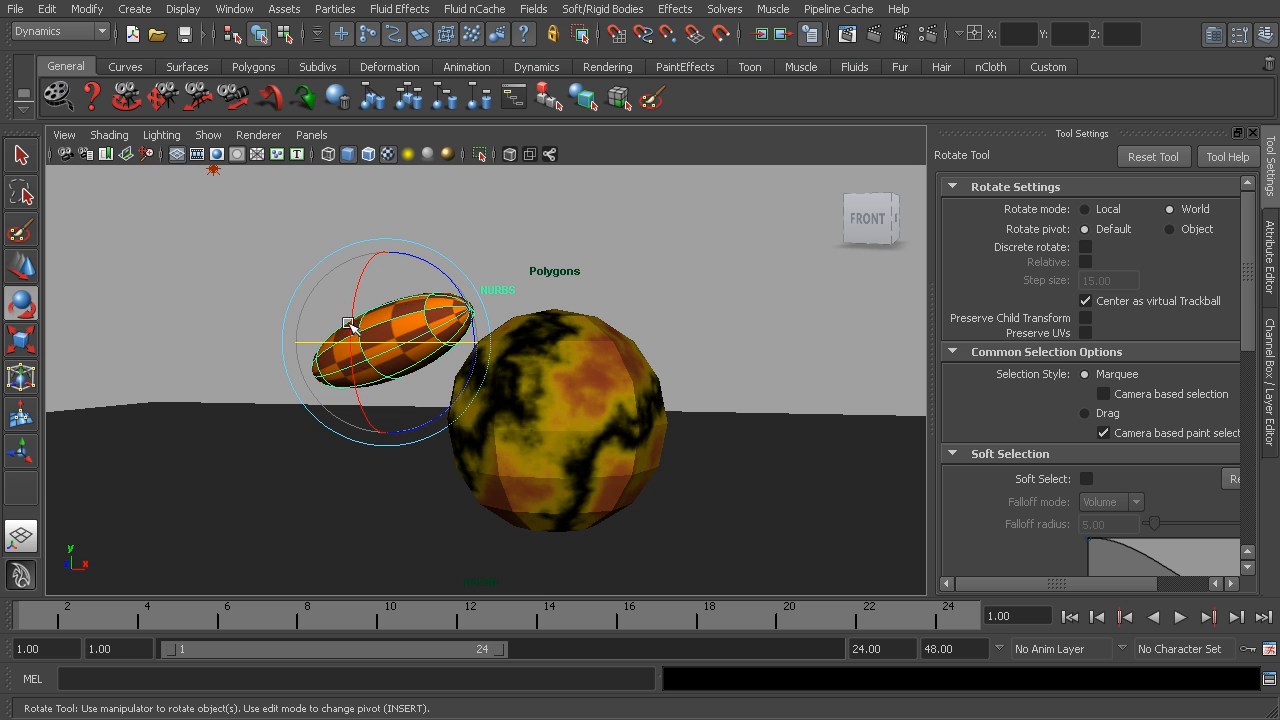
Step: With the Move tool on the NURBS sphere, switch the move axis to World and back to Object
{"action": "key", "text": "w"}
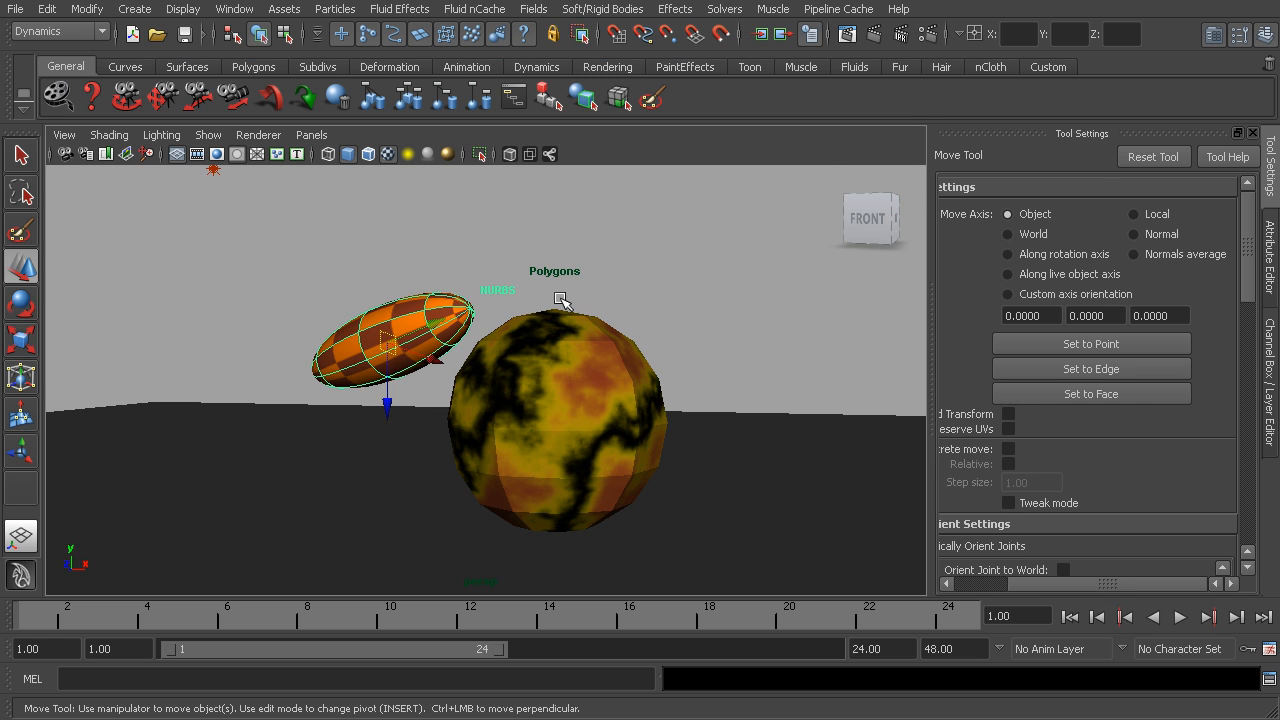
{"action": "left_click", "coordinate": [391, 341]}
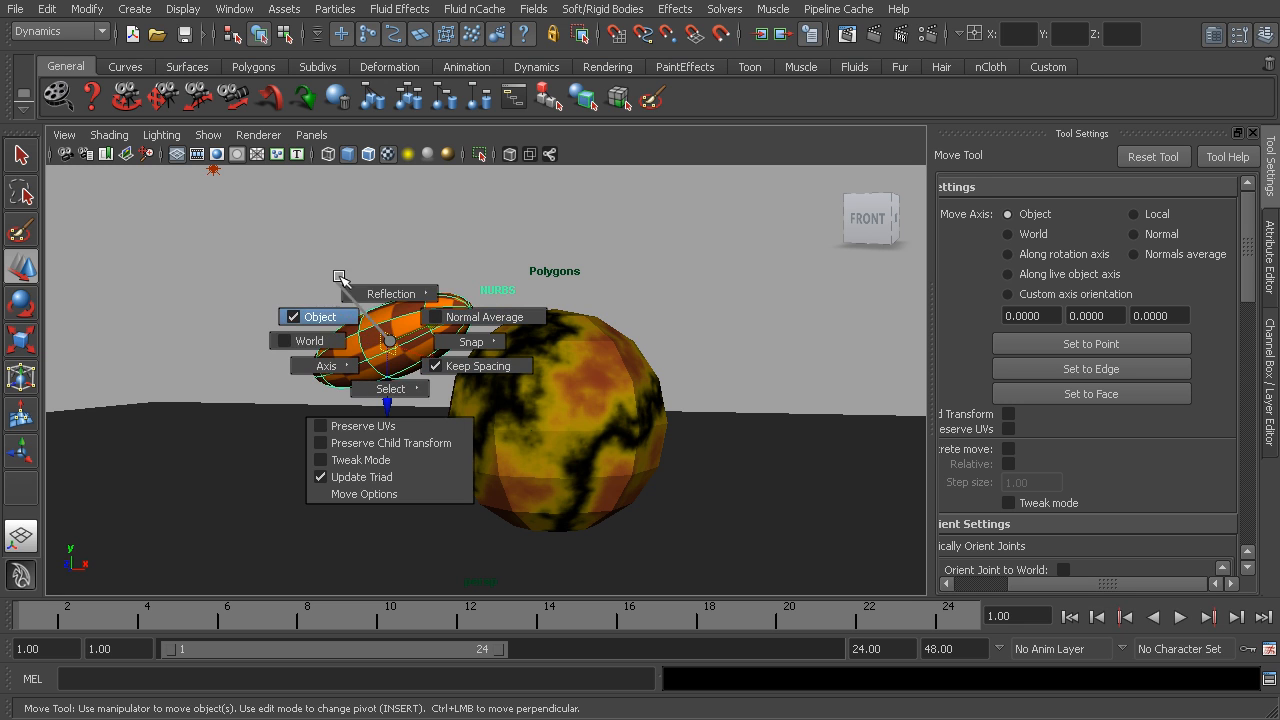
{"action": "left_click", "coordinate": [327, 342]}
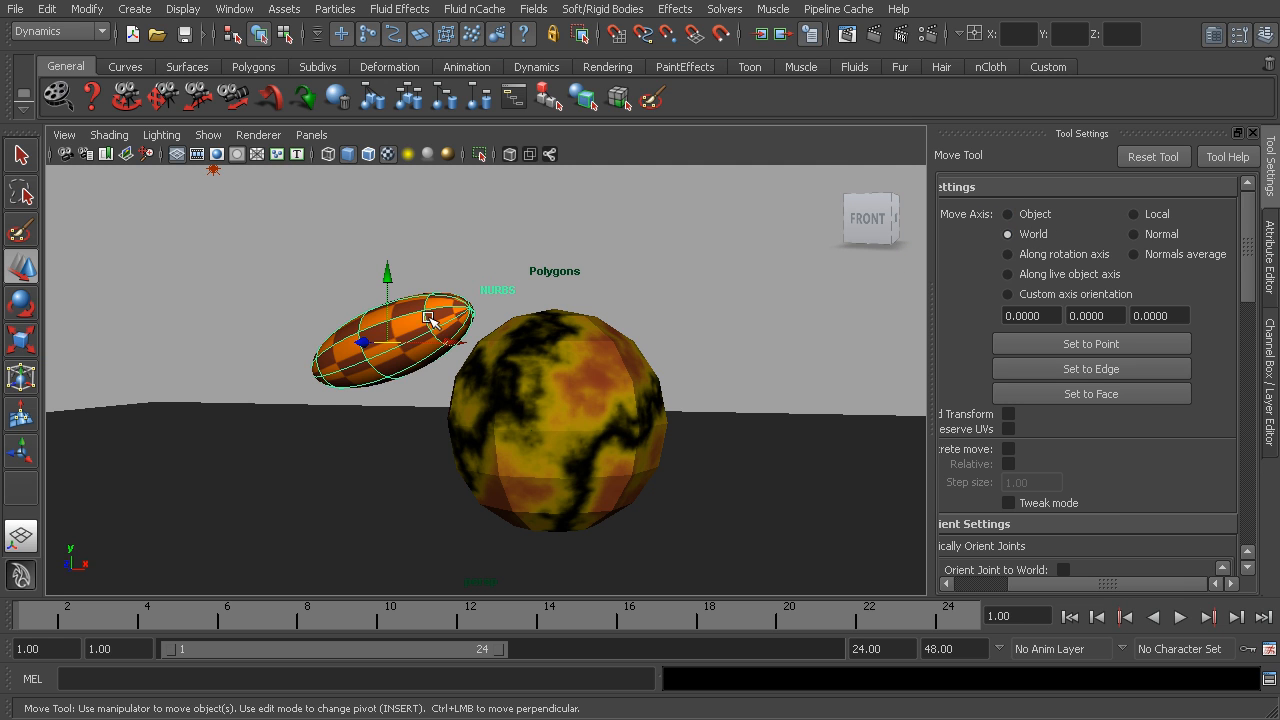
{"action": "left_click_drag", "start_coordinate": [402, 331], "coordinate": [362, 315]}
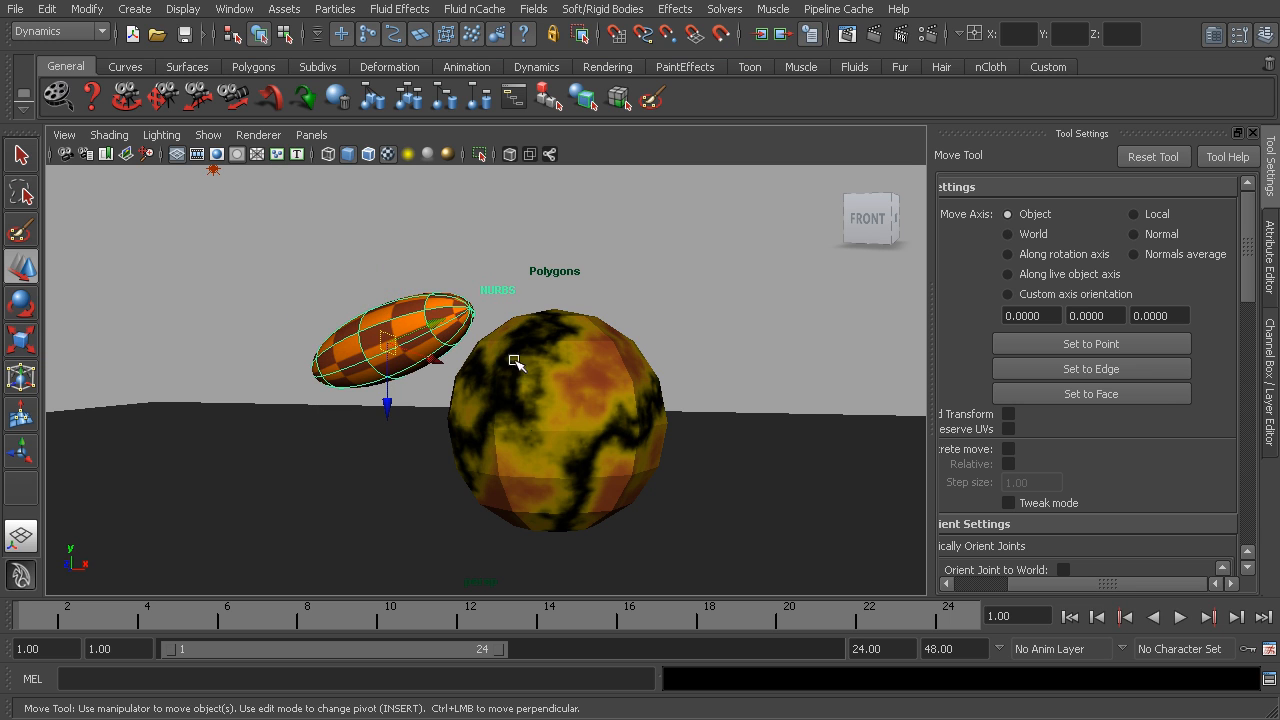
Step: Select the polygon sphere and display its transform channels in the Channel Box
{"action": "left_click", "coordinate": [600, 374]}
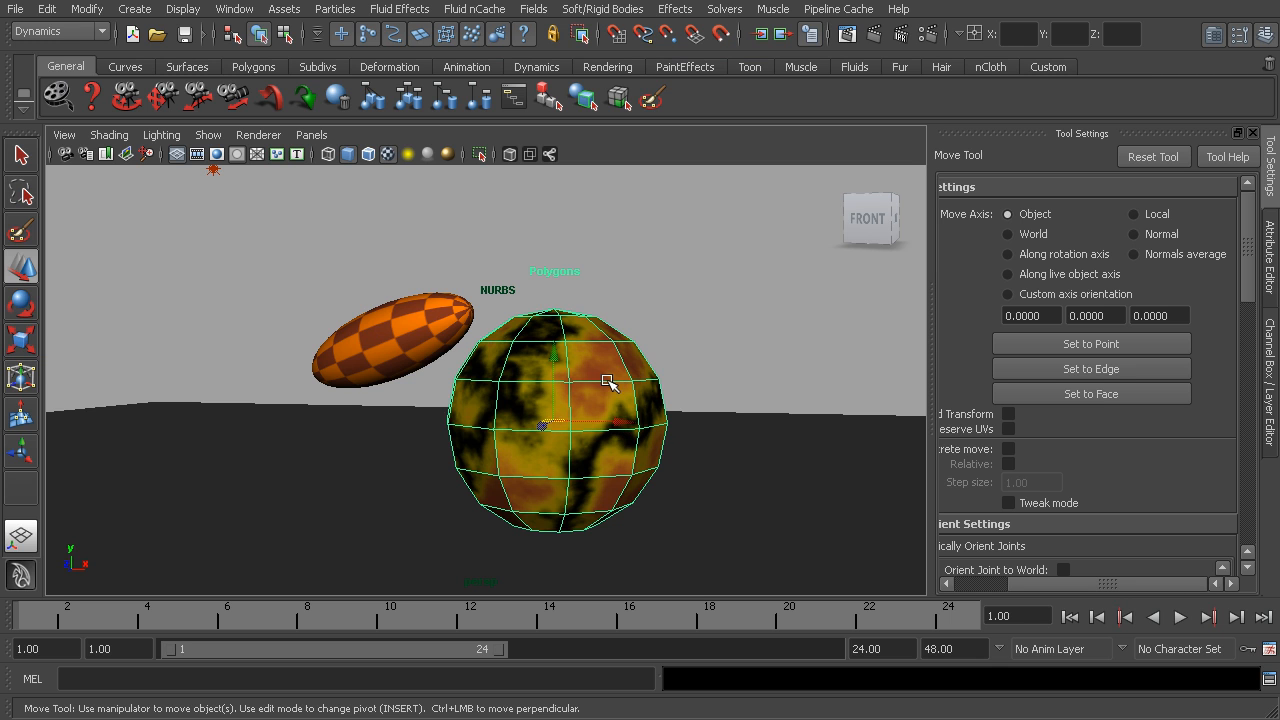
{"action": "left_click", "coordinate": [425, 326]}
{"action": "left_click", "coordinate": [594, 366]}
{"action": "key", "text": "ctrl+a"}
{"action": "key", "text": "ctrl+a"}
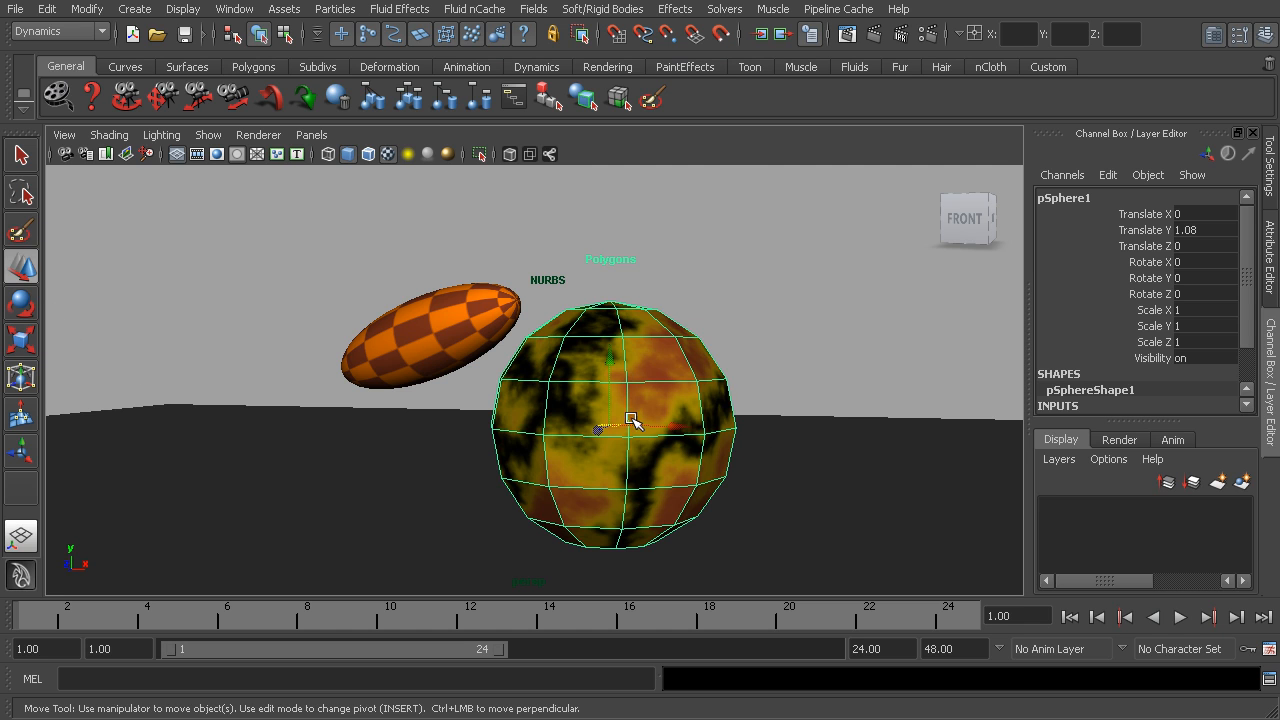
Step: Switch the polygon sphere to vertex selection mode
{"action": "right_click", "coordinate": [650, 353]}
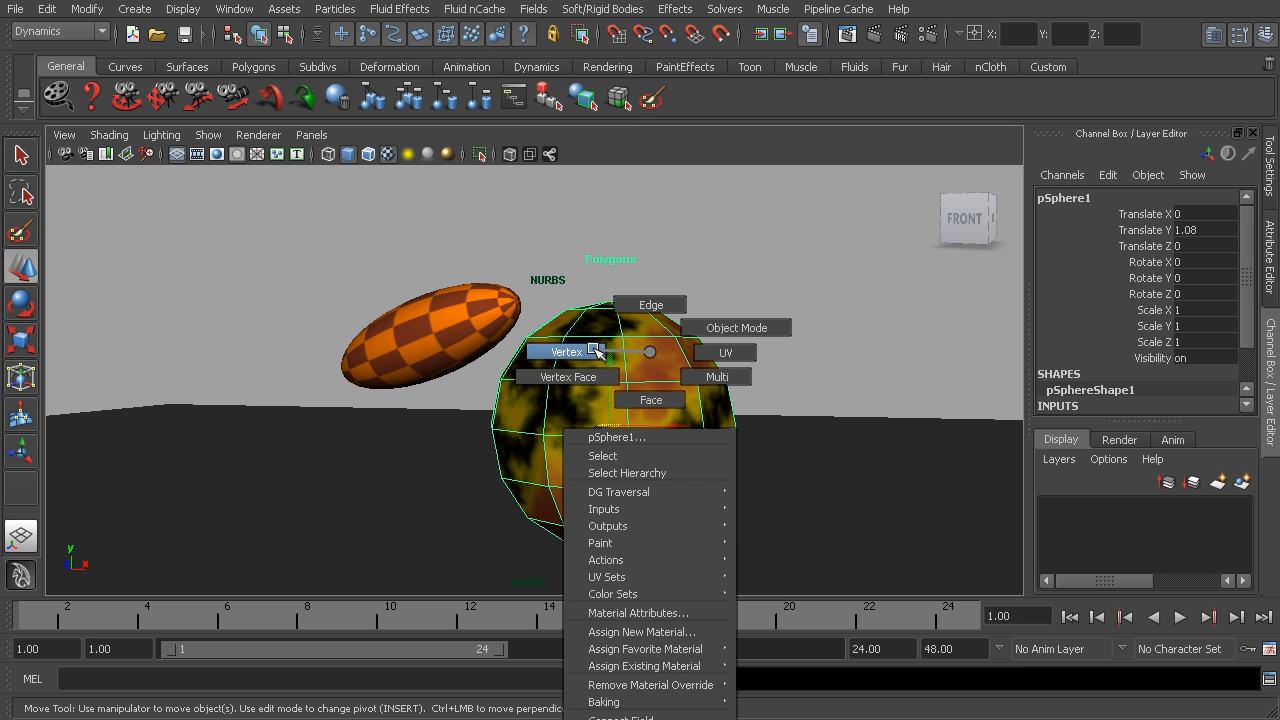
{"action": "right_click_drag", "start_coordinate": [594, 350], "coordinate": [710, 366]}
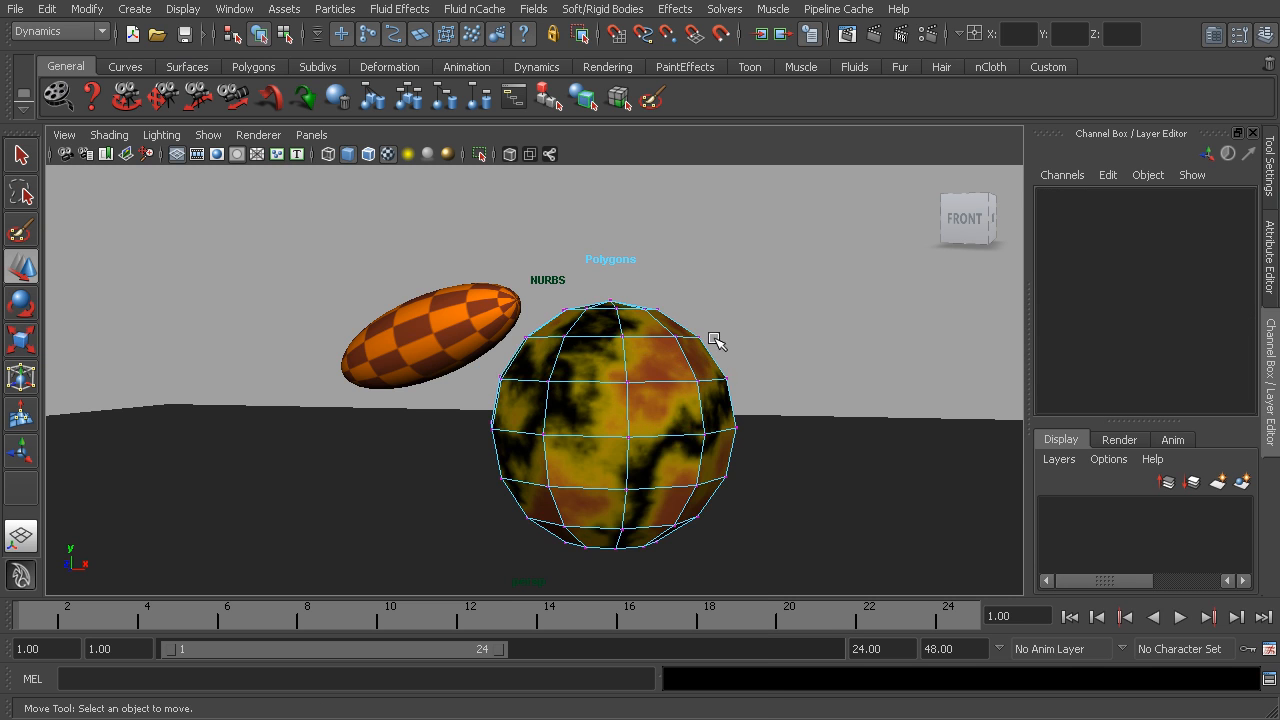
Step: Try moving a single vertex on the front of the polygon sphere, and undo the move
{"action": "right_click_drag", "start_coordinate": [679, 390], "coordinate": [606, 381], "text": "alt"}
{"action": "key", "text": "w"}
{"action": "left_click", "coordinate": [613, 332]}
{"action": "left_click_drag", "start_coordinate": [613, 332], "coordinate": [492, 378]}
{"action": "key", "text": "ctrl+z"}
Step: Select a single face on the polygon sphere's upper front, try moving it, and undo the move
{"action": "mouse_move", "coordinate": [492, 378]}
{"action": "right_mouse_down", "text": "alt"}
{"action": "mouse_move", "coordinate": [480, 358]}
{"action": "mouse_move", "coordinate": [505, 330]}
{"action": "mouse_move", "coordinate": [500, 362]}
{"action": "right_mouse_up", "text": "alt"}
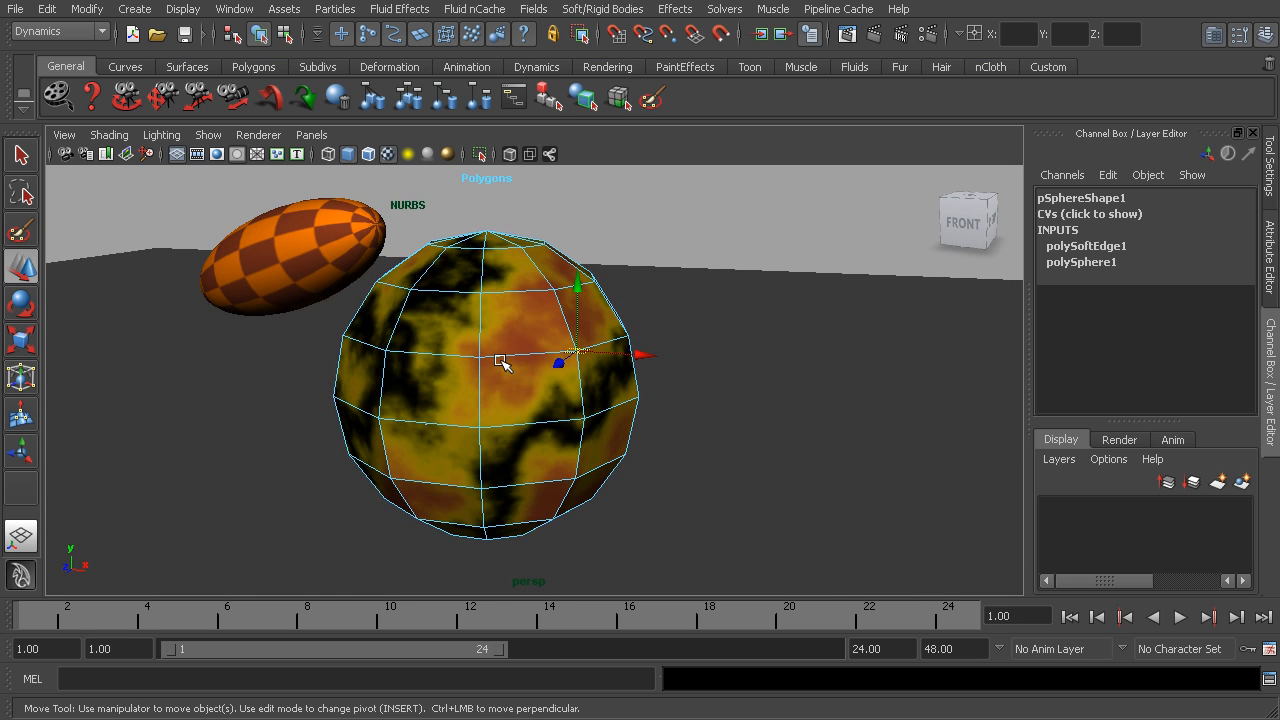
{"action": "left_click", "coordinate": [518, 315]}
{"action": "left_click_drag", "start_coordinate": [538, 328], "coordinate": [549, 360]}
{"action": "key", "text": "ctrl+z"}
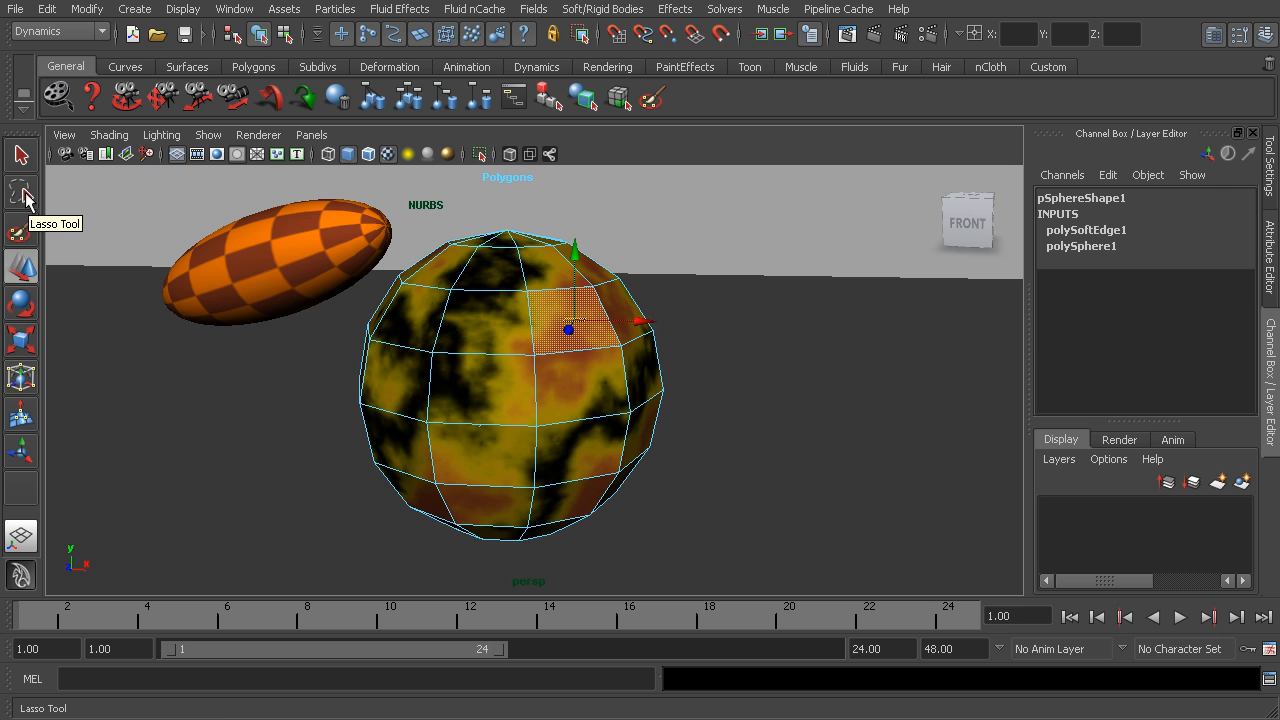
Step: Switch the polygon sphere to vertex selection mode and marquee-select the vertices across its upper-right area
{"action": "right_click_drag", "start_coordinate": [495, 340], "coordinate": [420, 337]}
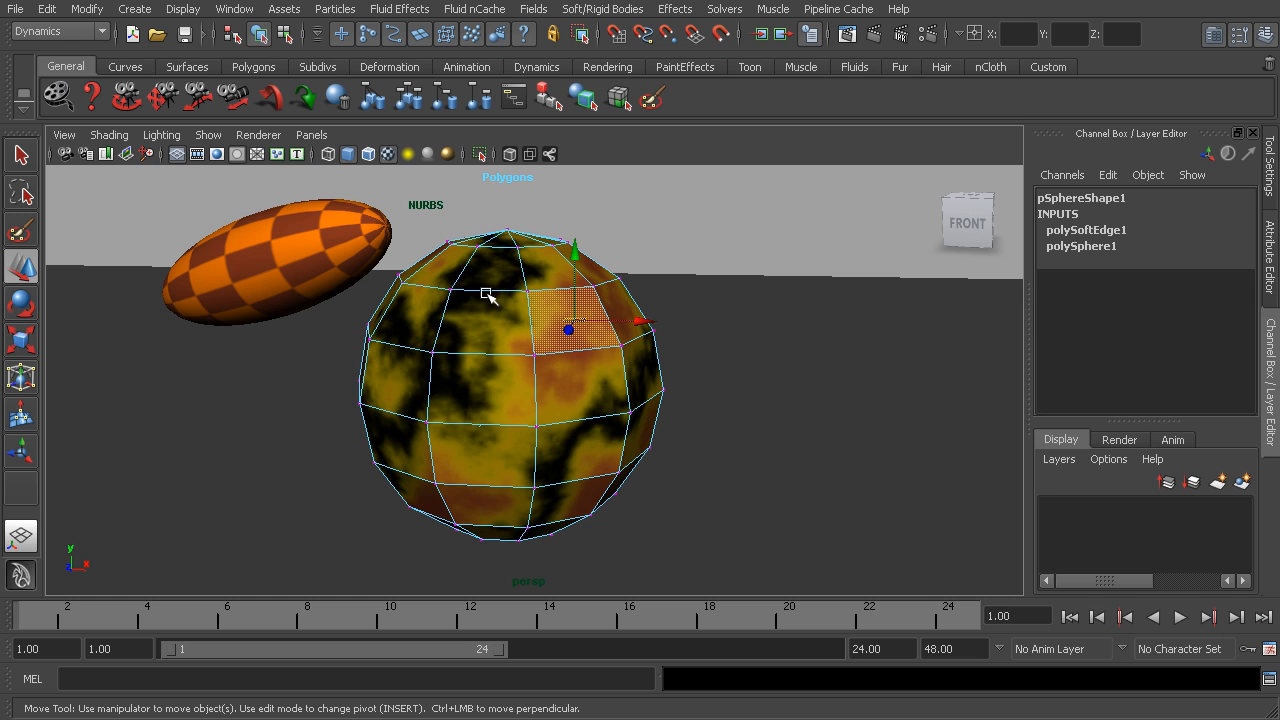
{"action": "left_click_drag", "start_coordinate": [499, 278], "coordinate": [726, 389]}
{"action": "left_click_drag", "start_coordinate": [500, 264], "coordinate": [724, 449]}
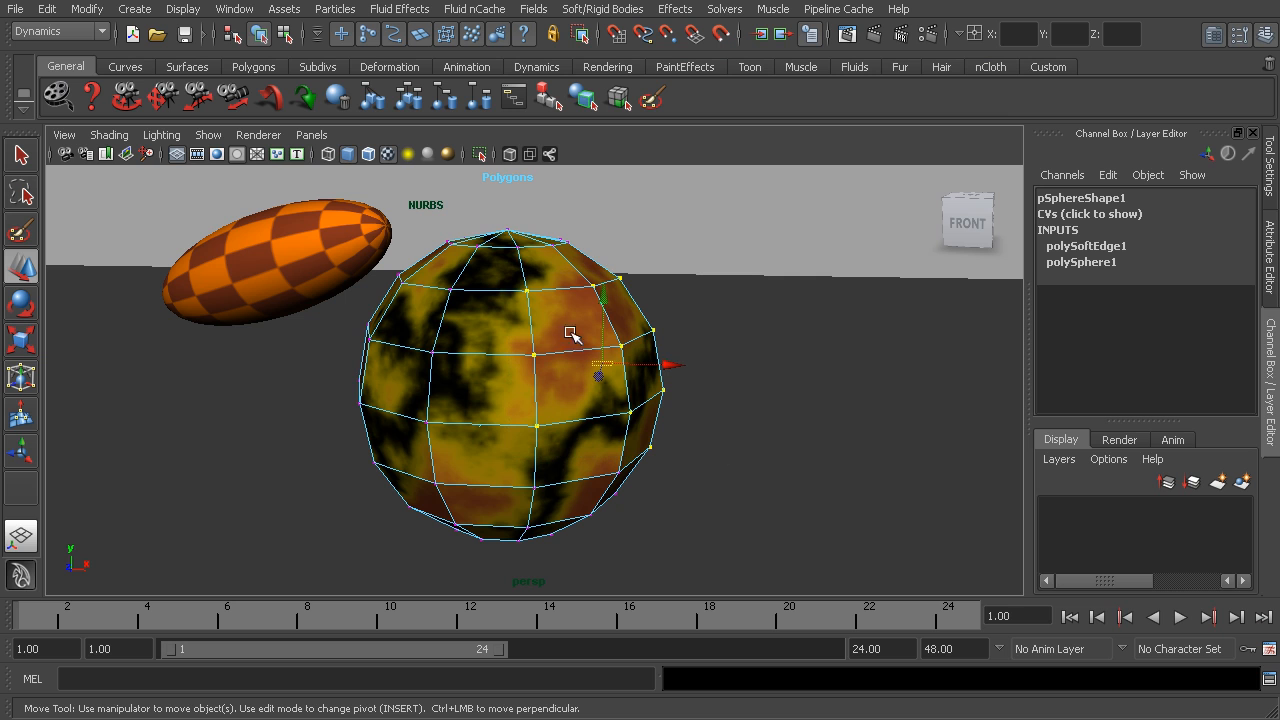
Step: Reselect the vertices at the sphere's upper-right edge and add the neighbouring lower and front-centre vertices to the selection
{"action": "left_click", "coordinate": [533, 310]}
{"action": "left_click_drag", "start_coordinate": [658, 265], "coordinate": [688, 372]}
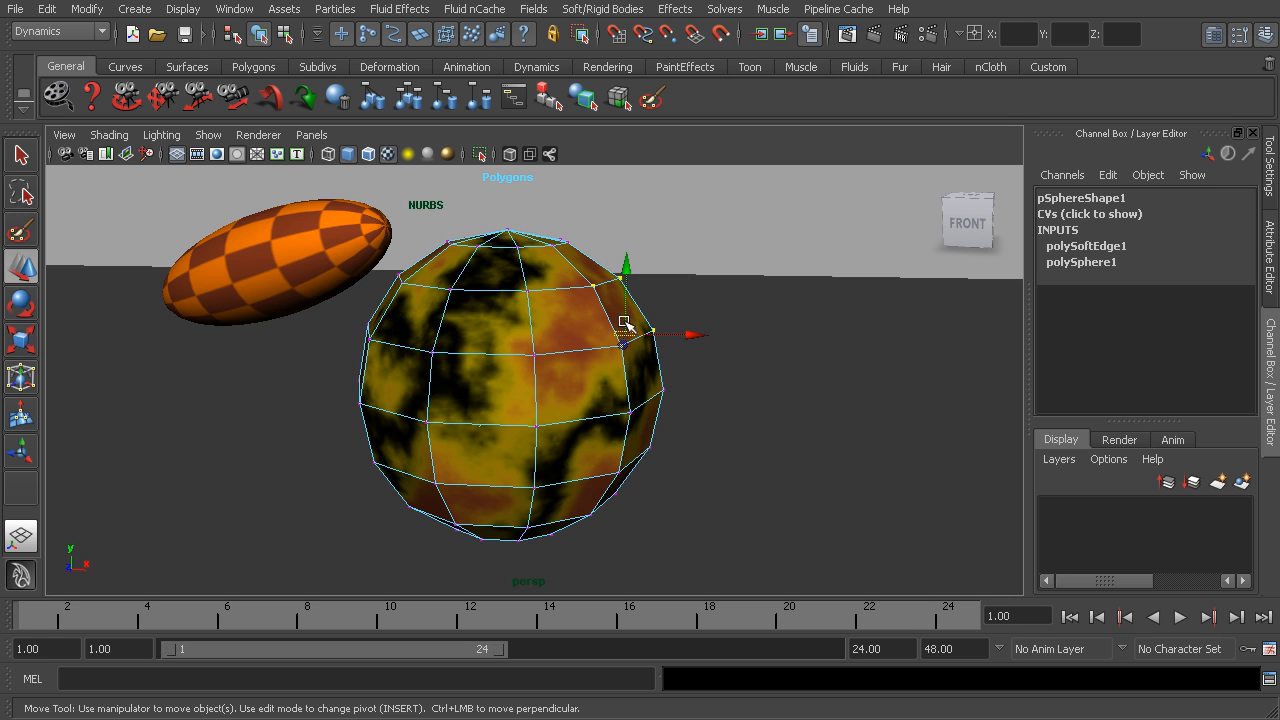
{"action": "left_click_drag", "start_coordinate": [593, 338], "coordinate": [677, 430], "text": "shift"}
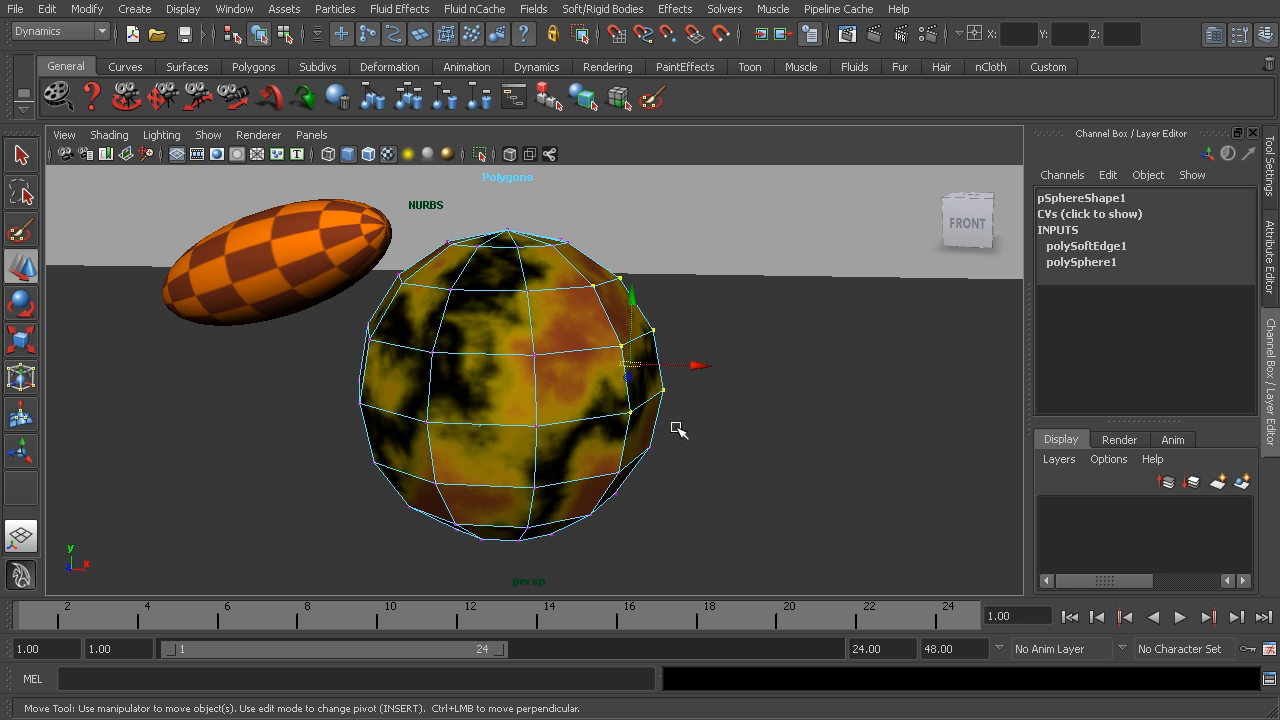
{"action": "left_click_drag", "start_coordinate": [526, 283], "coordinate": [533, 358], "text": "shift"}
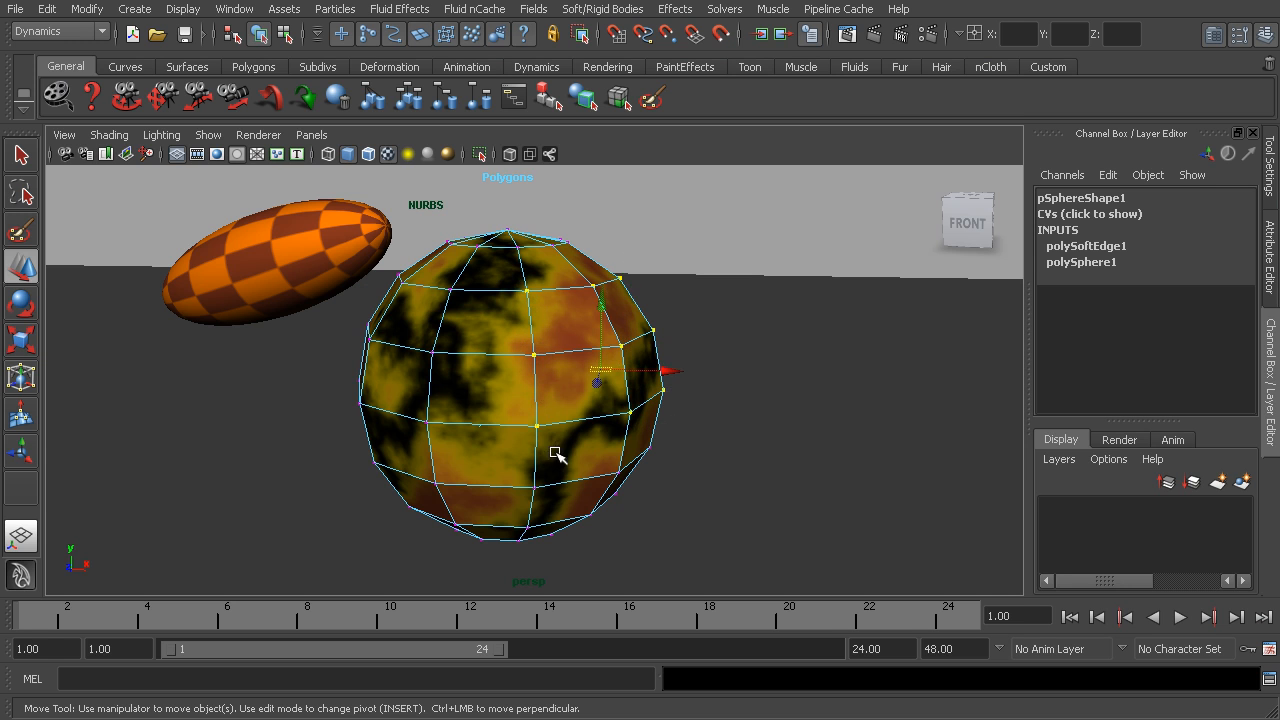
Step: Try moving the selected vertices on the sphere, and undo the moves
{"action": "left_click_drag", "start_coordinate": [585, 391], "coordinate": [651, 409]}
{"action": "key", "text": "ctrl+z"}
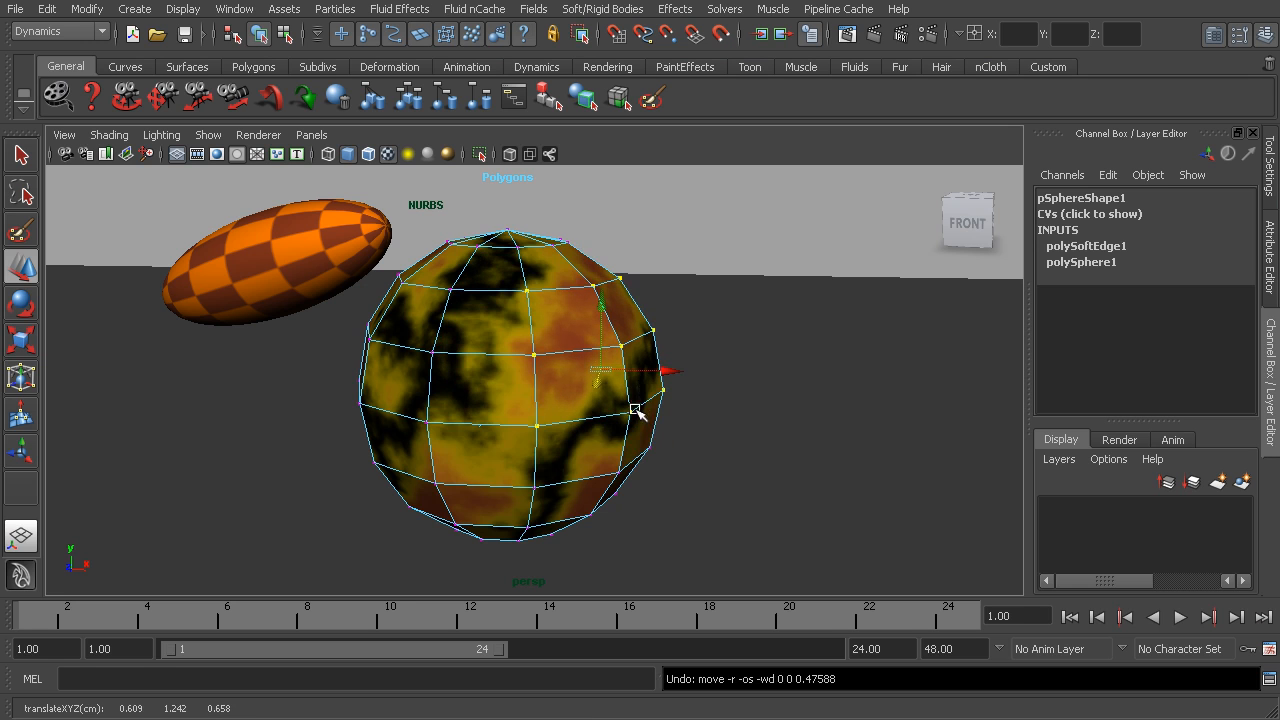
{"action": "mouse_move", "coordinate": [607, 369]}
{"action": "left_mouse_down"}
{"action": "mouse_move", "coordinate": [600, 334]}
{"action": "mouse_move", "coordinate": [654, 423]}
{"action": "mouse_move", "coordinate": [592, 376]}
{"action": "mouse_move", "coordinate": [640, 410]}
{"action": "mouse_move", "coordinate": [619, 388]}
{"action": "left_mouse_up"}
{"action": "key", "text": "ctrl+z"}
{"action": "key", "text": "ctrl+z"}
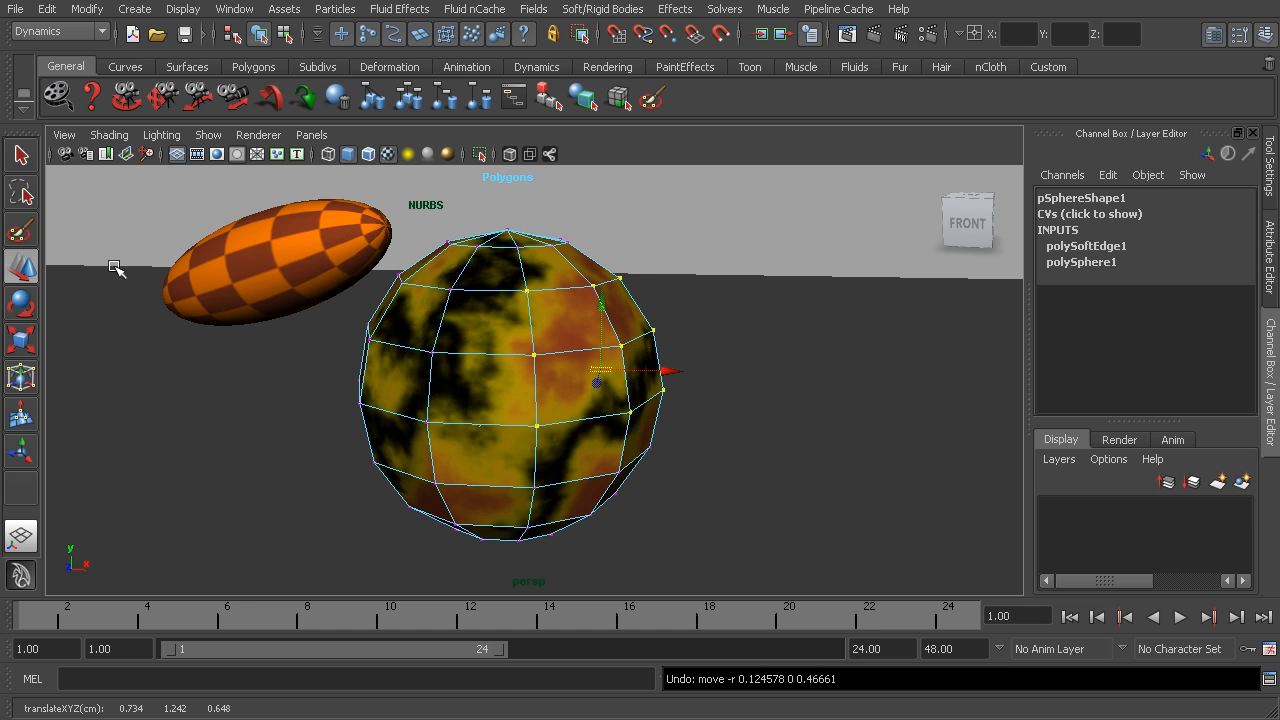
Step: In the side view, use the Lasso Tool to select a curved band of vertices along the sphere's front half
{"action": "left_click", "coordinate": [25, 200]}
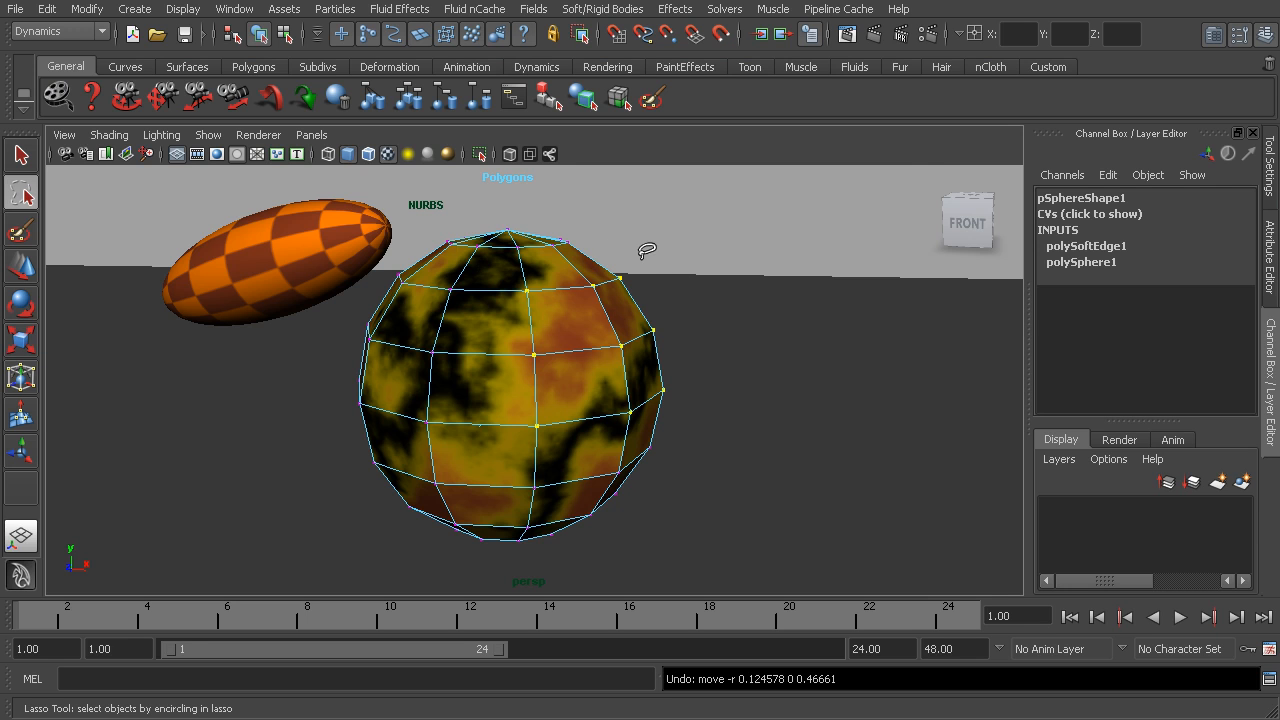
{"action": "key", "text": "space"}
{"action": "key", "text": "space"}
{"action": "middle_click_drag", "start_coordinate": [568, 461], "coordinate": [619, 284], "text": "alt"}
{"action": "mouse_move", "coordinate": [619, 284]}
{"action": "right_mouse_down", "text": "alt"}
{"action": "mouse_move", "coordinate": [586, 283]}
{"action": "mouse_move", "coordinate": [539, 383]}
{"action": "right_mouse_up", "text": "alt"}
{"action": "middle_click_drag", "start_coordinate": [539, 383], "coordinate": [553, 342], "text": "alt"}
{"action": "right_click_drag", "start_coordinate": [553, 342], "coordinate": [780, 426], "text": "alt"}
{"action": "middle_click_drag", "start_coordinate": [550, 353], "coordinate": [552, 371], "text": "alt"}
{"action": "right_click_drag", "start_coordinate": [552, 372], "coordinate": [812, 468], "text": "alt"}
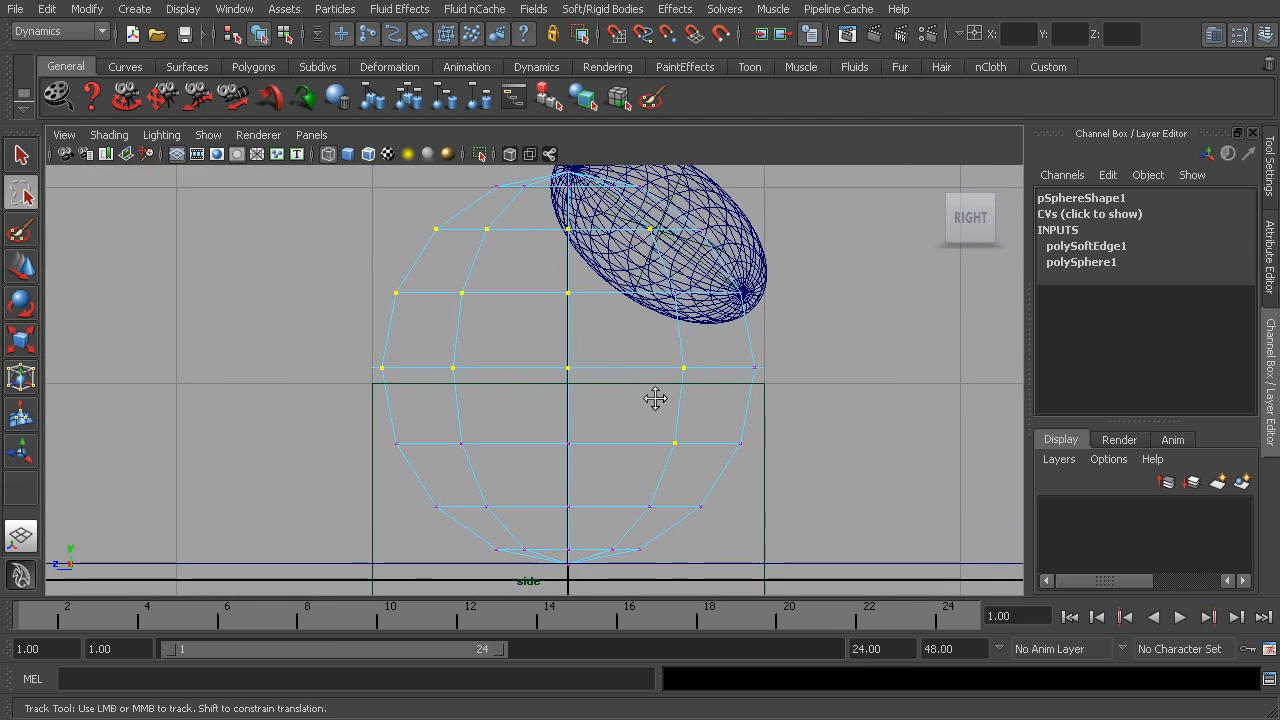
{"action": "key", "text": "space"}
{"action": "key", "text": "space"}
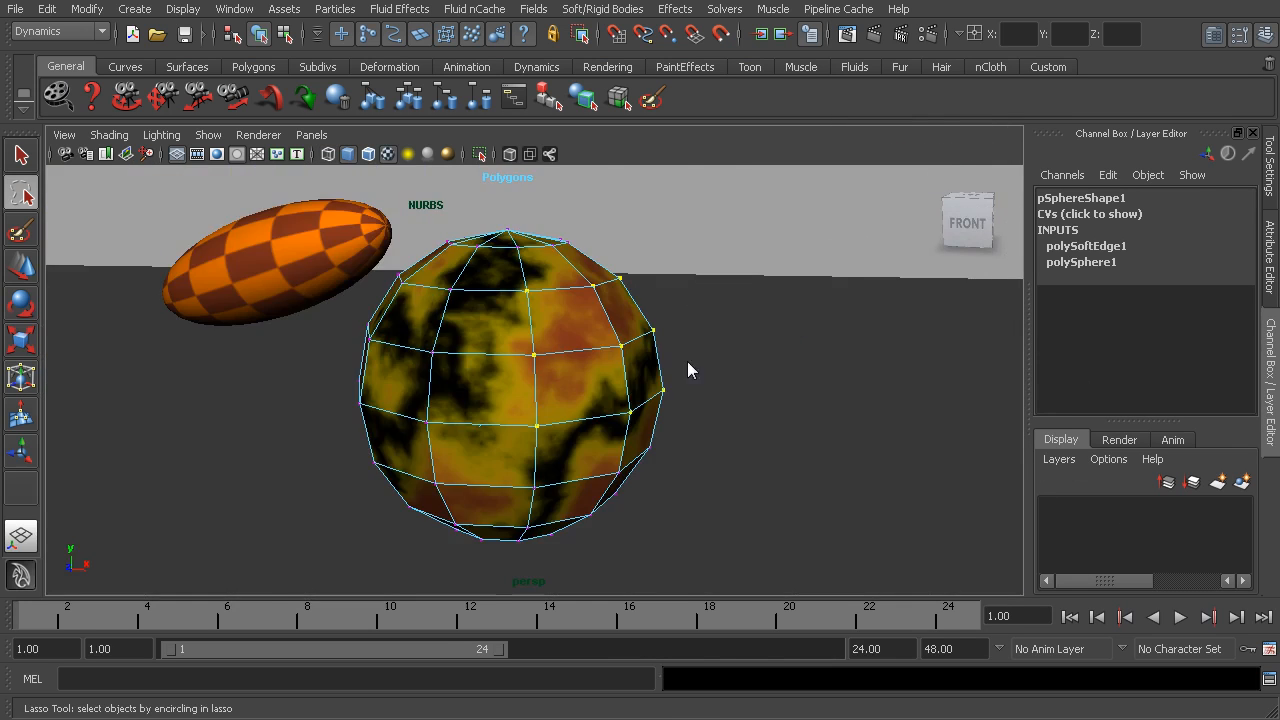
{"action": "key", "text": "space"}
{"action": "key", "text": "space"}
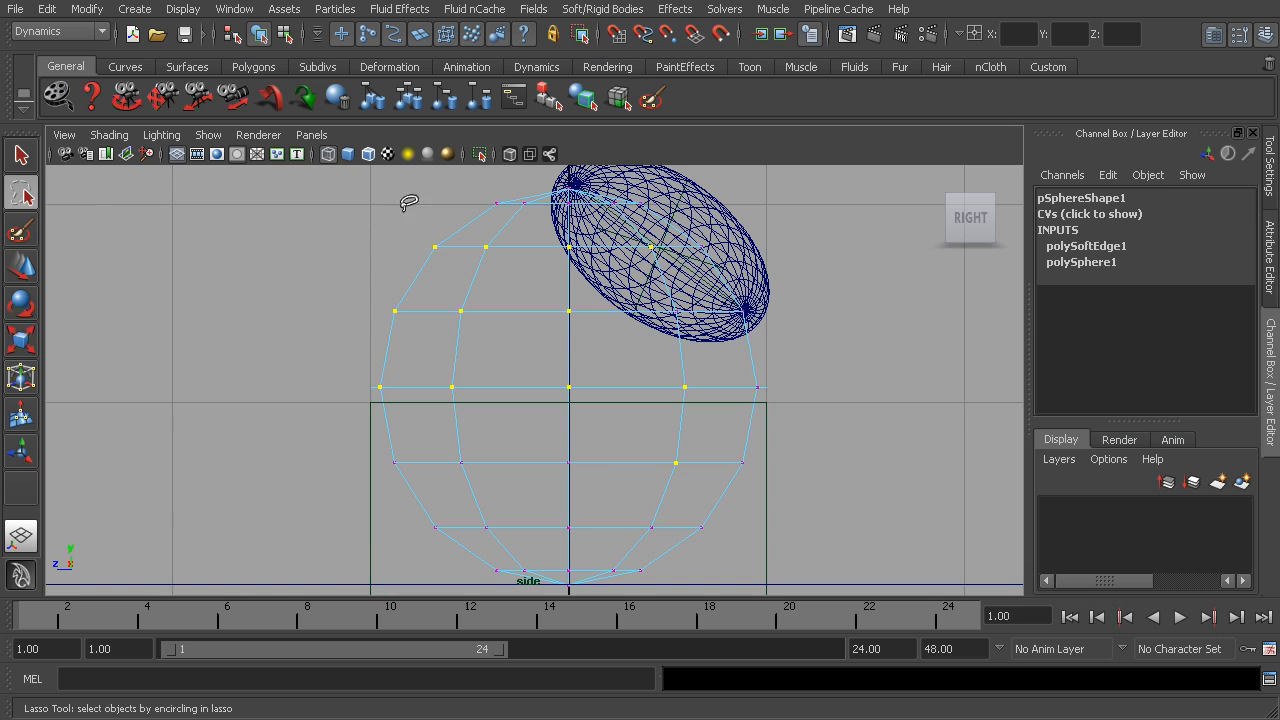
{"action": "mouse_move", "coordinate": [399, 214]}
{"action": "left_mouse_down"}
{"action": "mouse_move", "coordinate": [458, 224]}
{"action": "mouse_move", "coordinate": [428, 281]}
{"action": "mouse_move", "coordinate": [592, 287]}
{"action": "mouse_move", "coordinate": [593, 320]}
{"action": "mouse_move", "coordinate": [548, 340]}
{"action": "mouse_move", "coordinate": [606, 364]}
{"action": "mouse_move", "coordinate": [595, 408]}
{"action": "mouse_move", "coordinate": [529, 414]}
{"action": "mouse_move", "coordinate": [486, 397]}
{"action": "mouse_move", "coordinate": [466, 423]}
{"action": "mouse_move", "coordinate": [429, 429]}
{"action": "mouse_move", "coordinate": [478, 552]}
{"action": "mouse_move", "coordinate": [313, 492]}
{"action": "mouse_move", "coordinate": [310, 281]}
{"action": "mouse_move", "coordinate": [328, 249]}
{"action": "left_mouse_up"}
{"action": "mouse_move", "coordinate": [497, 218]}
{"action": "left_mouse_down"}
{"action": "mouse_move", "coordinate": [585, 305]}
{"action": "mouse_move", "coordinate": [532, 350]}
{"action": "mouse_move", "coordinate": [472, 342]}
{"action": "mouse_move", "coordinate": [411, 381]}
{"action": "mouse_move", "coordinate": [418, 434]}
{"action": "mouse_move", "coordinate": [488, 450]}
{"action": "mouse_move", "coordinate": [450, 514]}
{"action": "mouse_move", "coordinate": [453, 558]}
{"action": "mouse_move", "coordinate": [300, 291]}
{"action": "mouse_move", "coordinate": [390, 212]}
{"action": "left_mouse_up"}
Step: Try moving the lassoed vertices away from the sphere with the Move Tool, and undo the move
{"action": "left_click", "coordinate": [21, 155]}
{"action": "left_click", "coordinate": [22, 266]}
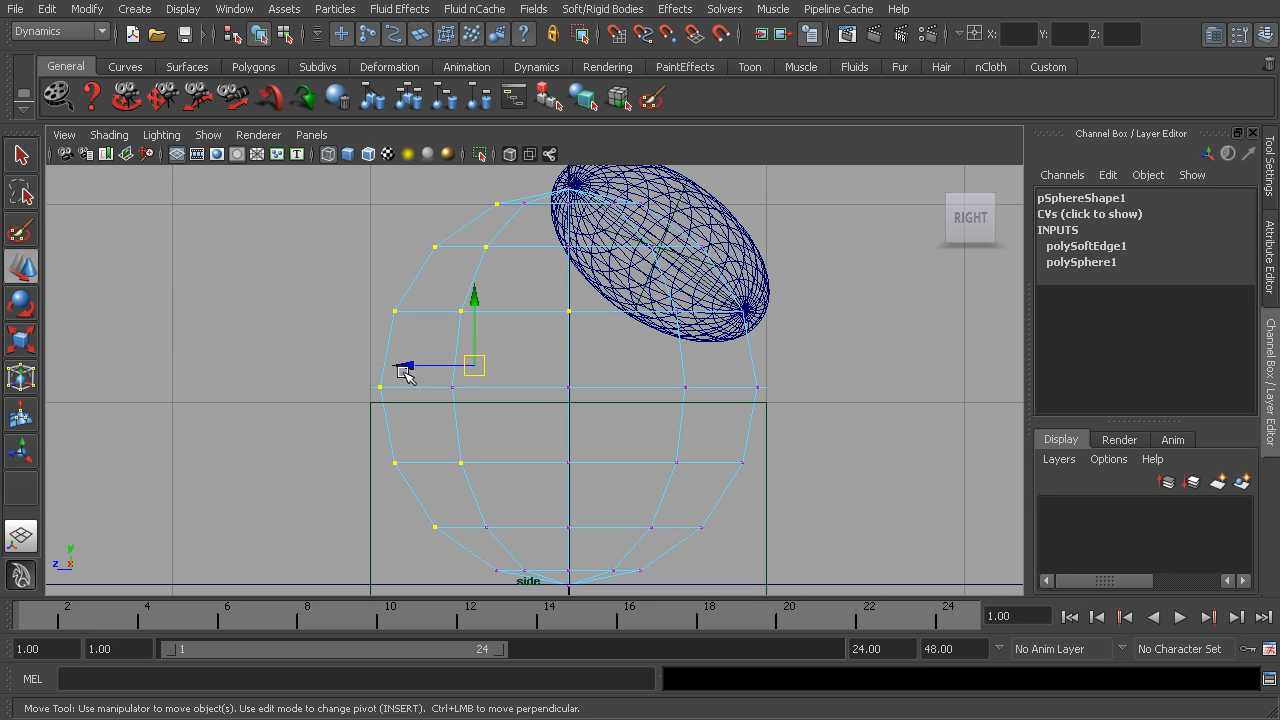
{"action": "left_click_drag", "start_coordinate": [474, 365], "coordinate": [270, 350]}
{"action": "key", "text": "ctrl+z"}
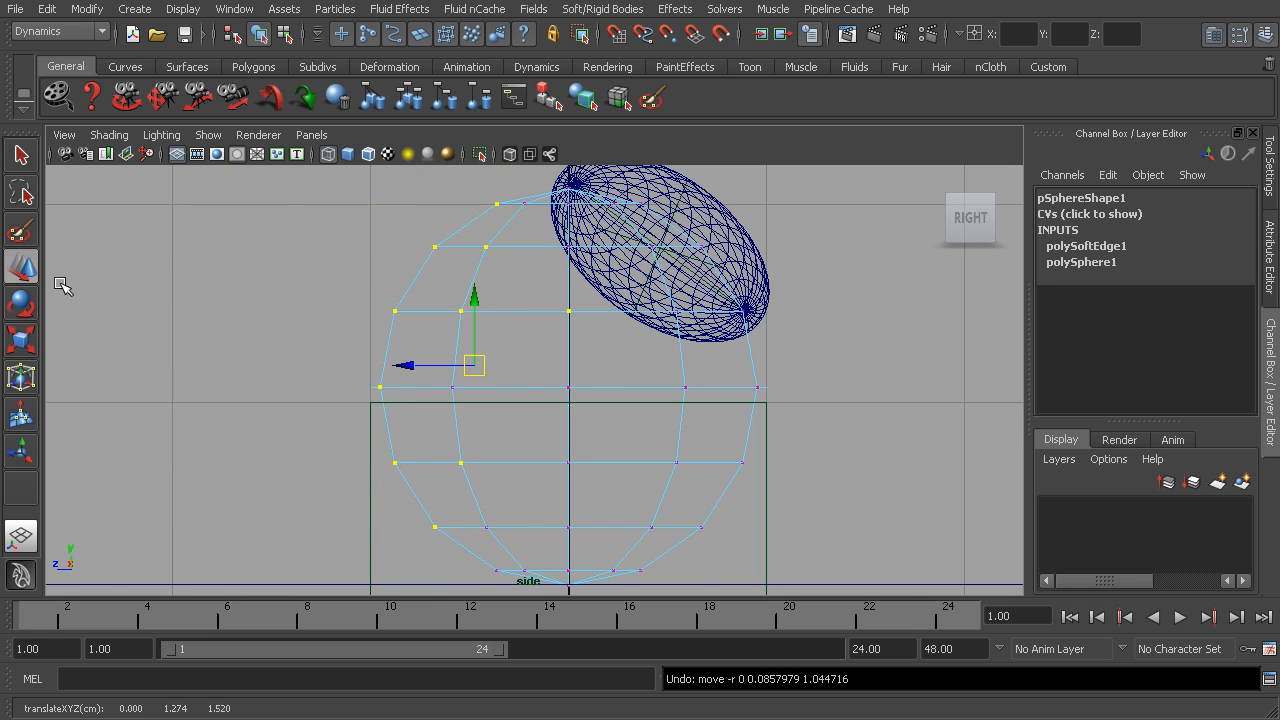
Step: In the perspective view, marquee-select the four vertices around the sphere's front-centre face with the Select Tool
{"action": "key", "text": "space"}
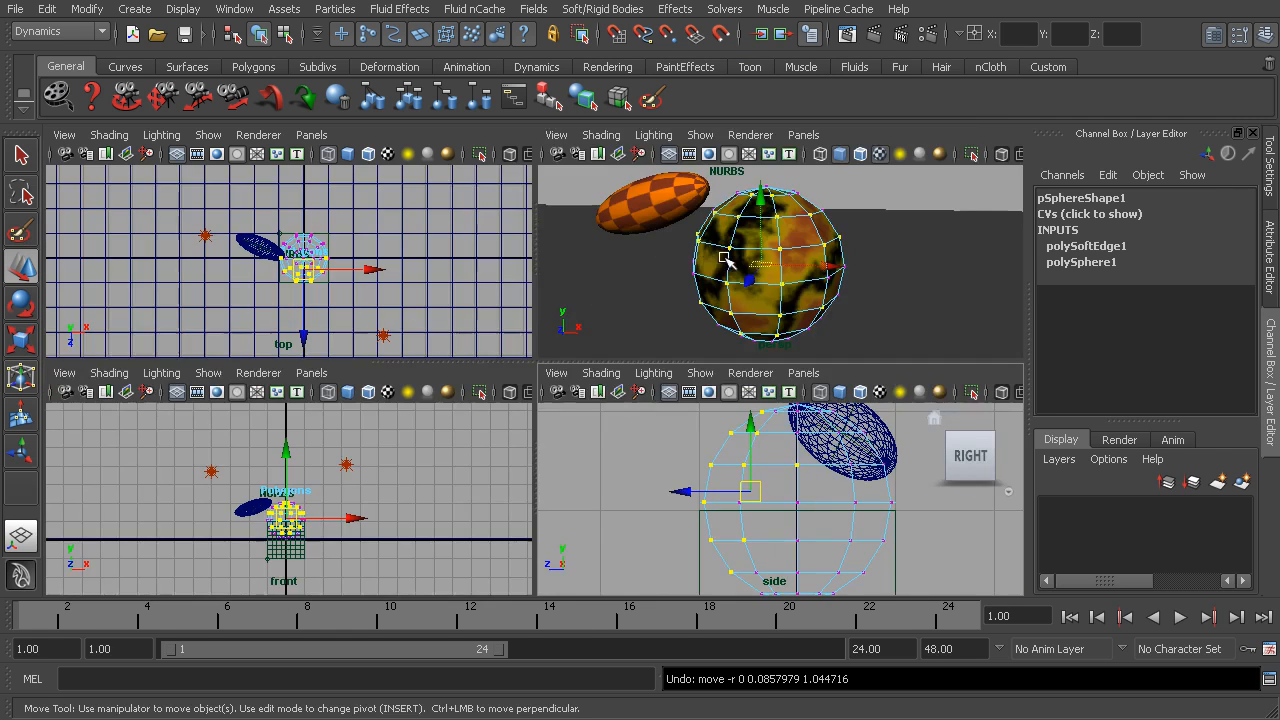
{"action": "key", "text": "space"}
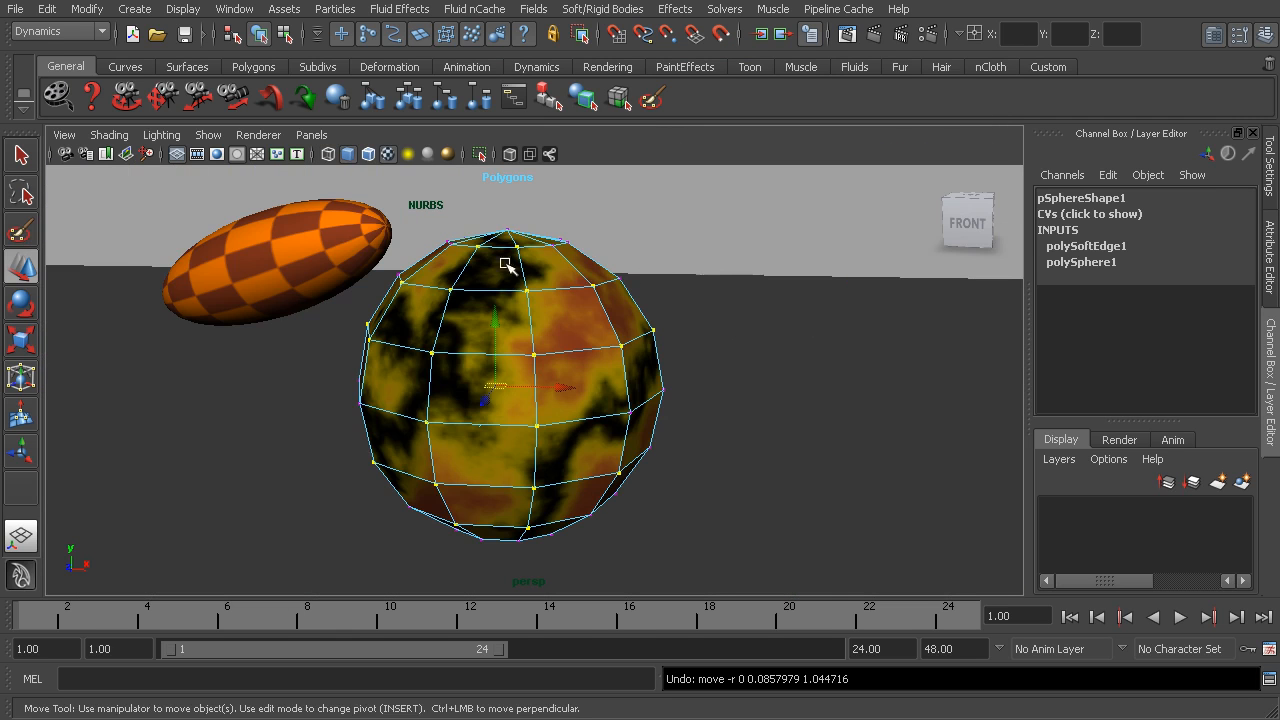
{"action": "left_click", "coordinate": [20, 234]}
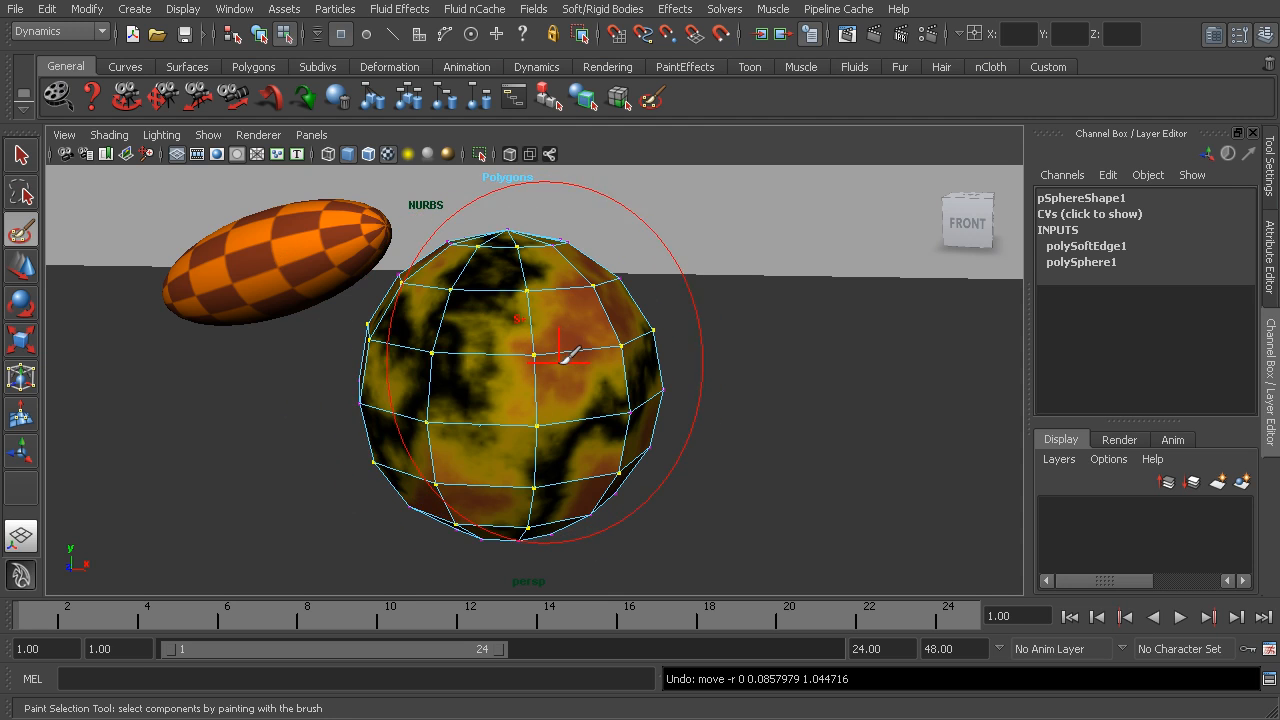
{"action": "key", "text": "q"}
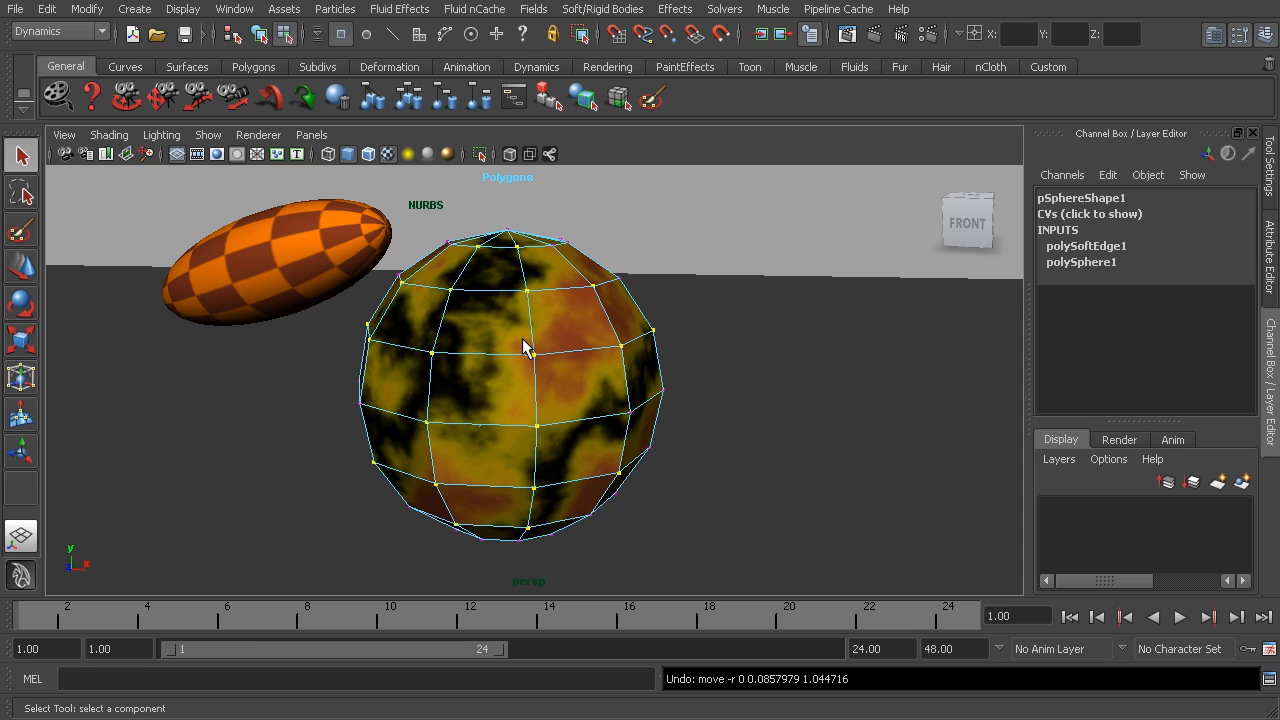
{"action": "left_click_drag", "start_coordinate": [406, 329], "coordinate": [571, 446]}
{"action": "left_click_drag", "start_coordinate": [493, 394], "coordinate": [576, 457]}
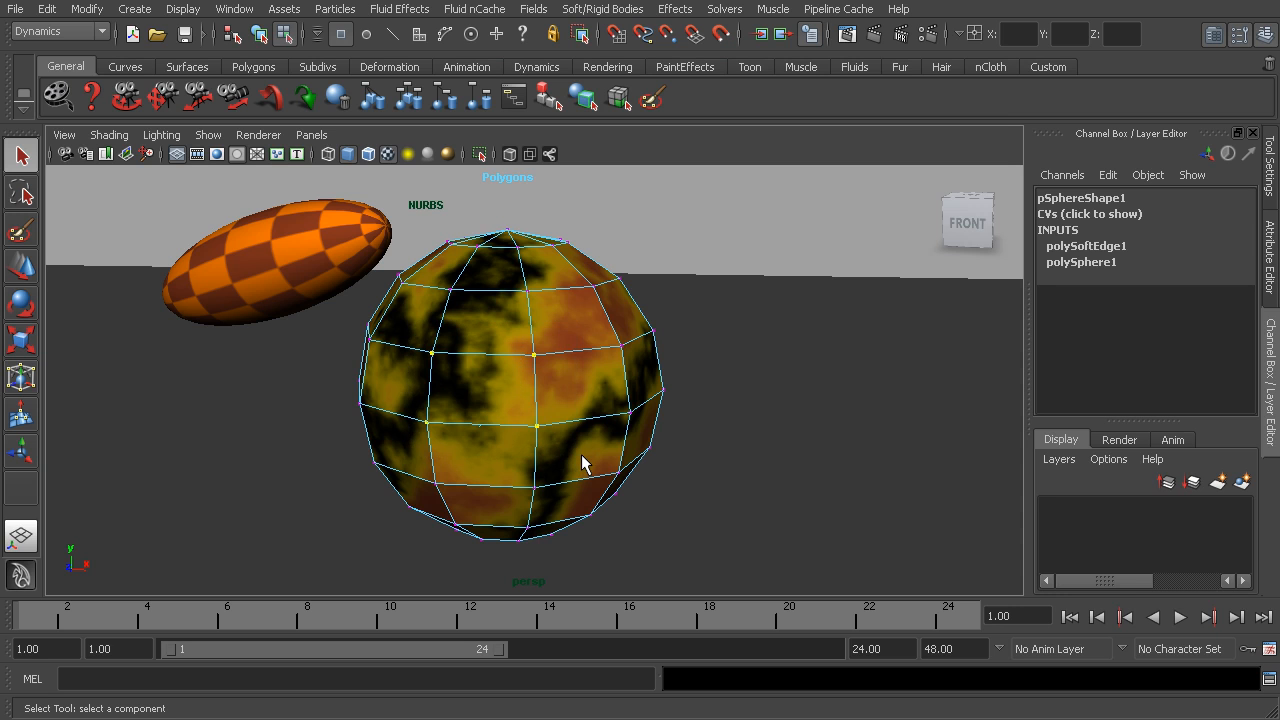
Step: Display the scene shaded without textures and marquee-select the vertices around the sphere's front-centre face again
{"action": "key", "text": "5"}
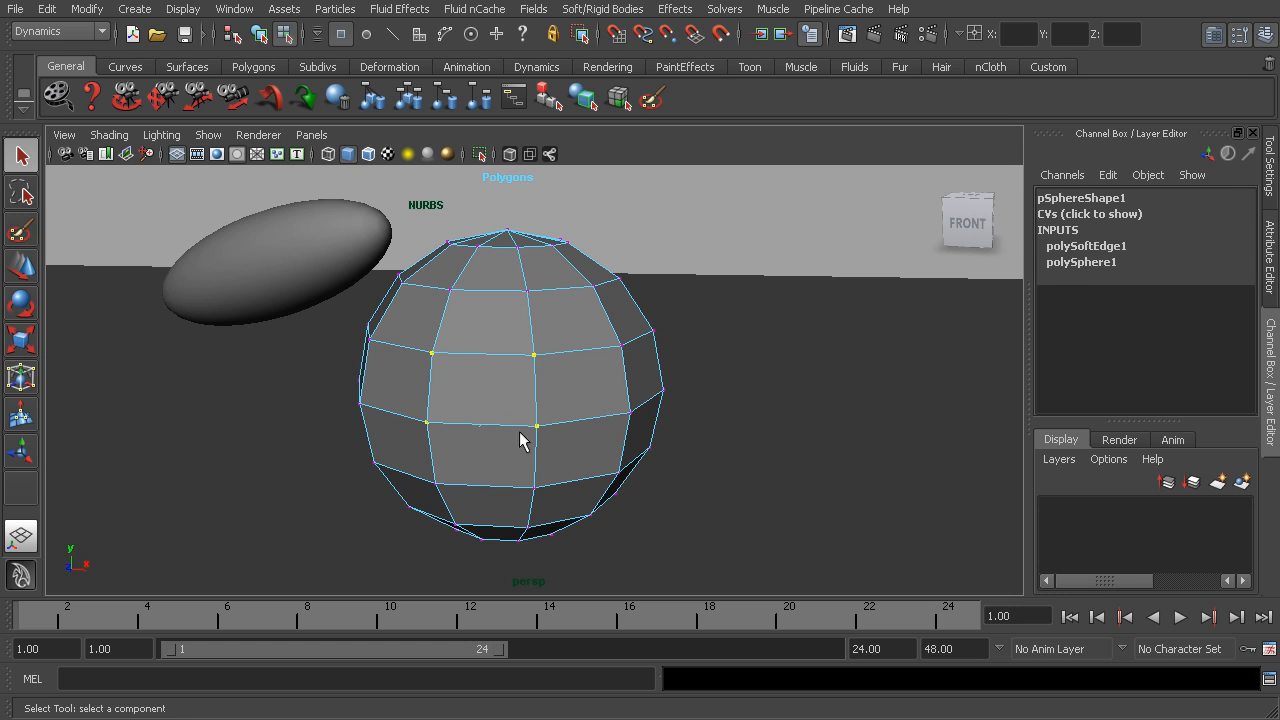
{"action": "left_click_drag", "start_coordinate": [408, 328], "coordinate": [590, 449]}
{"action": "left_click_drag", "start_coordinate": [449, 371], "coordinate": [565, 447]}
{"action": "left_click_drag", "start_coordinate": [397, 313], "coordinate": [572, 453]}
Step: Examine the back of the sphere for vertices caught by the marquee, and repeat the marquee selection from the front
{"action": "left_click_drag", "start_coordinate": [502, 408], "coordinate": [135, 414], "text": "alt"}
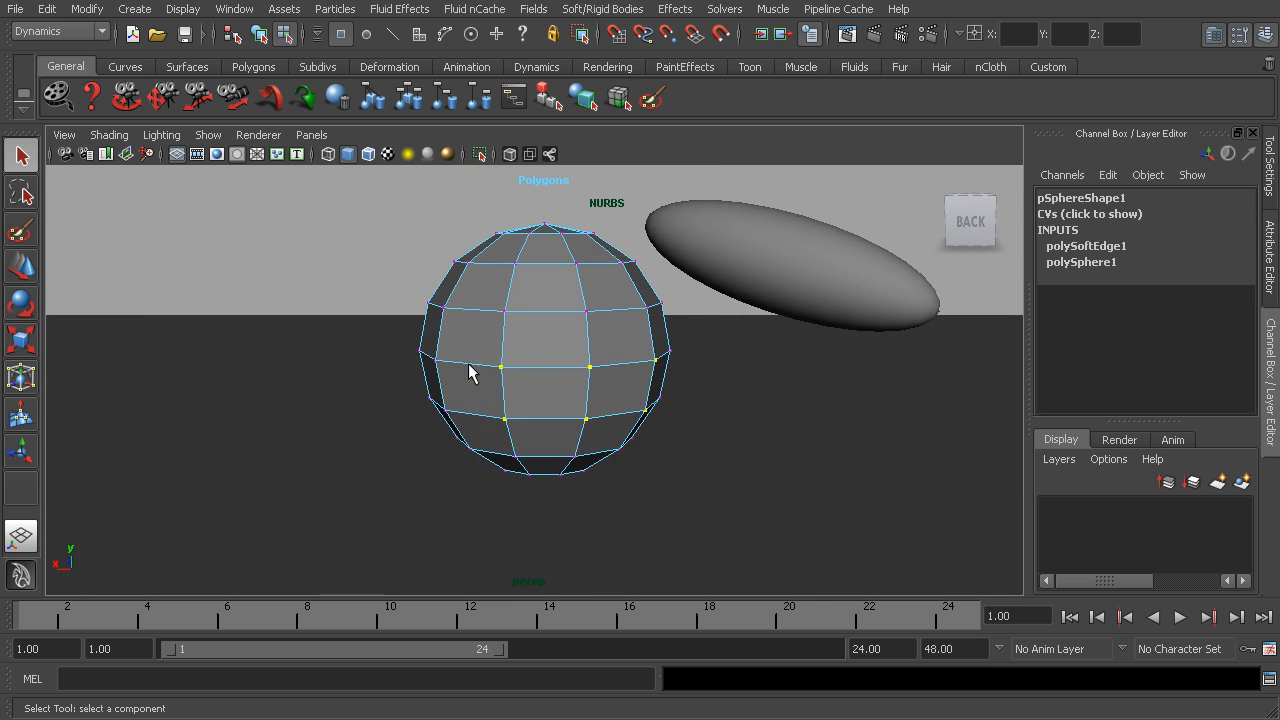
{"action": "left_click_drag", "start_coordinate": [453, 378], "coordinate": [843, 381], "text": "alt"}
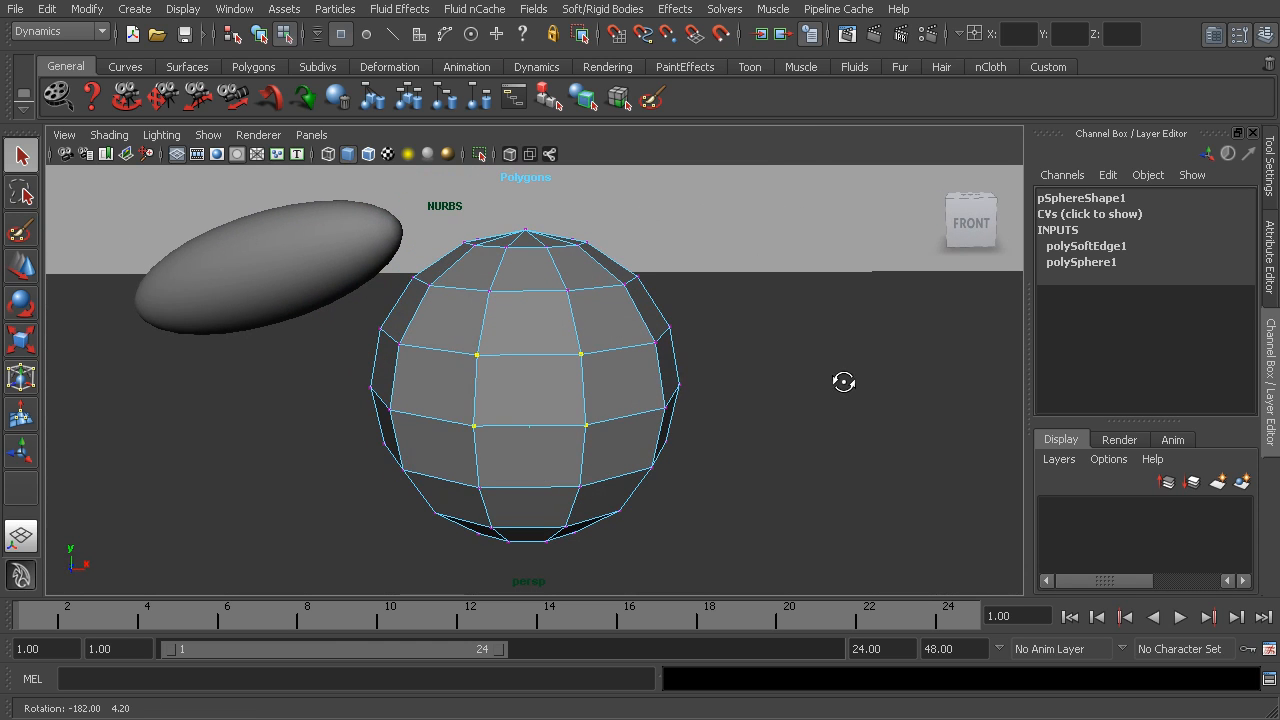
{"action": "left_click_drag", "start_coordinate": [615, 443], "coordinate": [616, 443]}
{"action": "left_click_drag", "start_coordinate": [441, 321], "coordinate": [625, 445]}
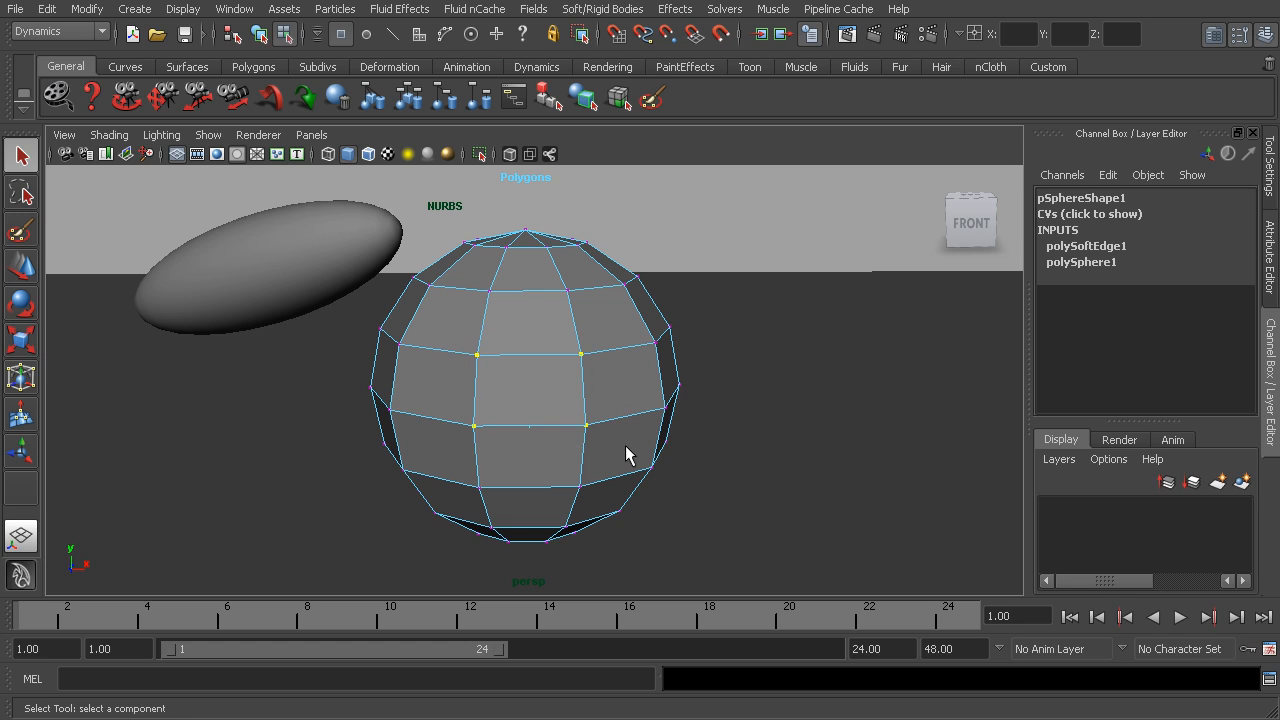
Step: Clear the vertex selection and make the polygon sphere the active object for vertex selection again
{"action": "left_click", "coordinate": [18, 234]}
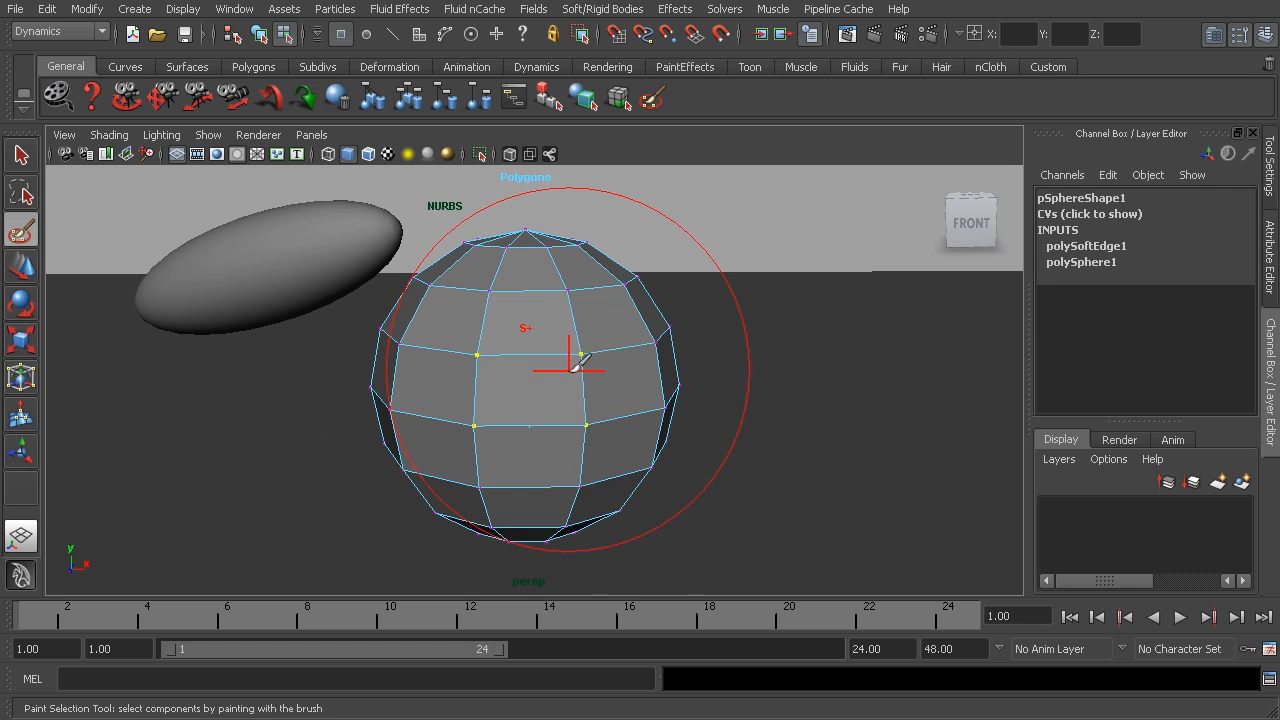
{"action": "key", "text": "q"}
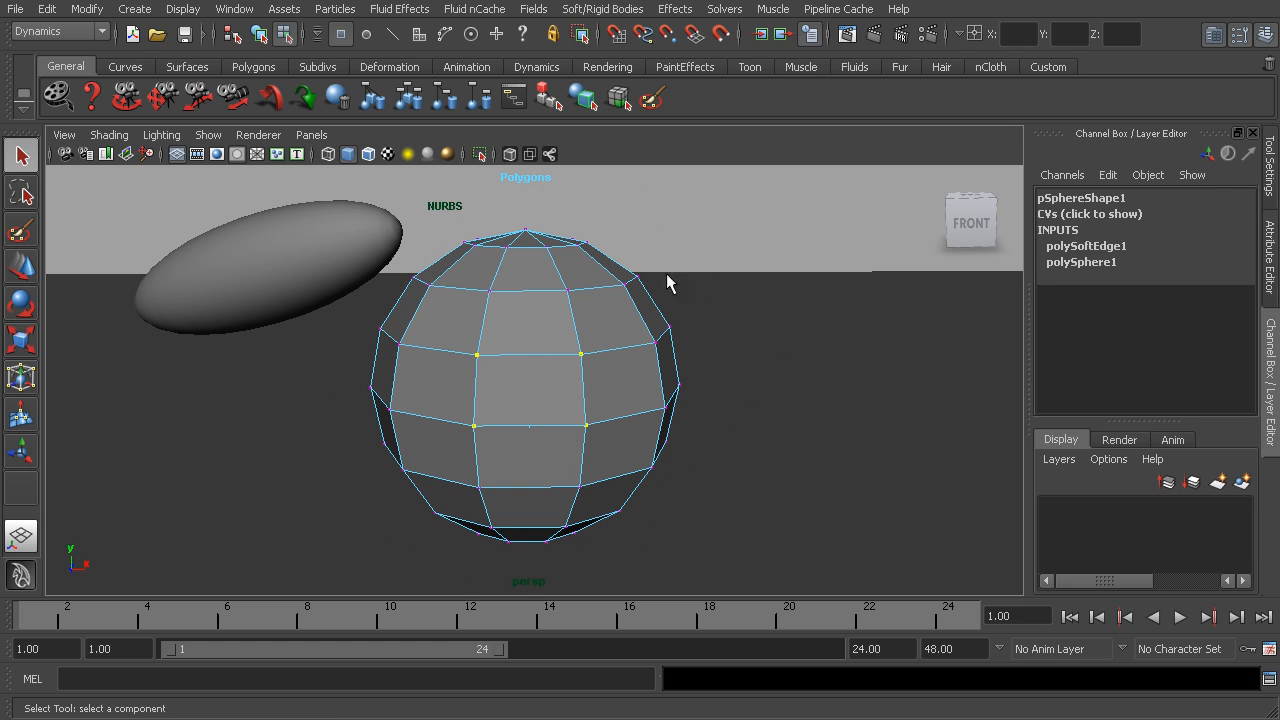
{"action": "left_click_drag", "start_coordinate": [731, 238], "coordinate": [727, 239]}
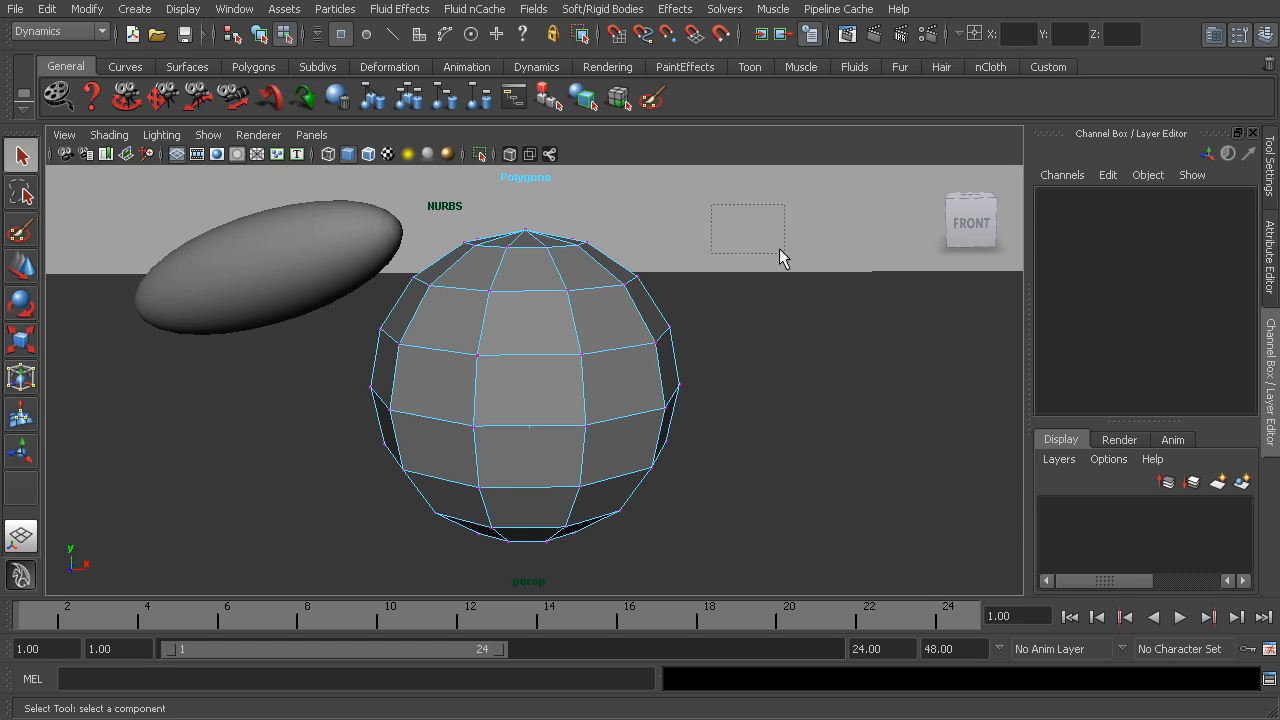
{"action": "left_click", "coordinate": [788, 298]}
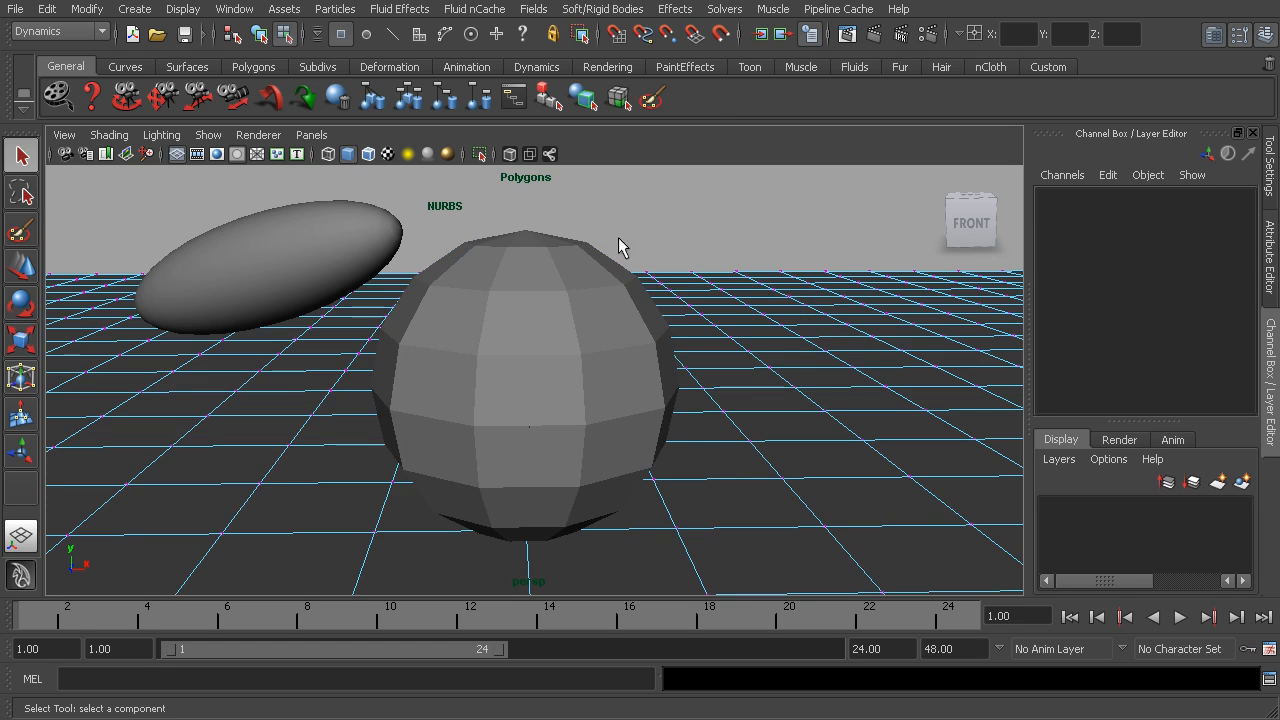
{"action": "left_click", "coordinate": [562, 289]}
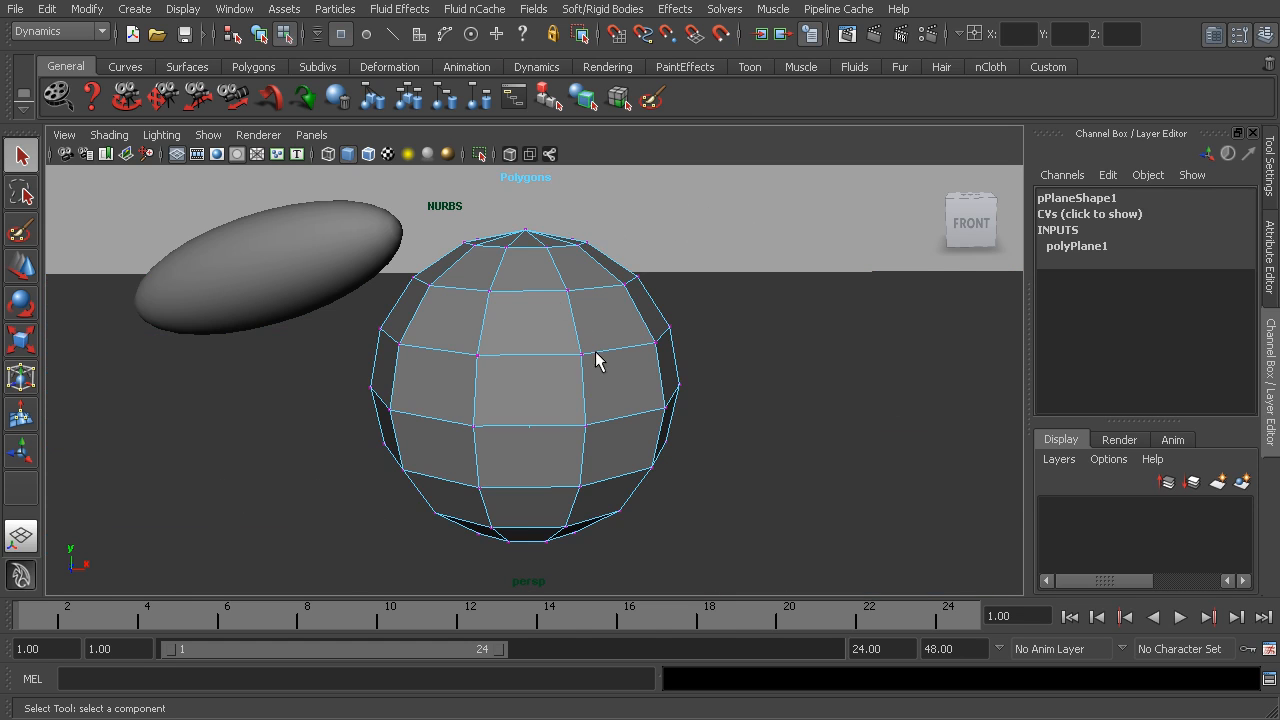
Step: Paint-select the vertices across the sphere's front with the Paint Selection Tool and check the sphere's far side
{"action": "left_click", "coordinate": [21, 231]}
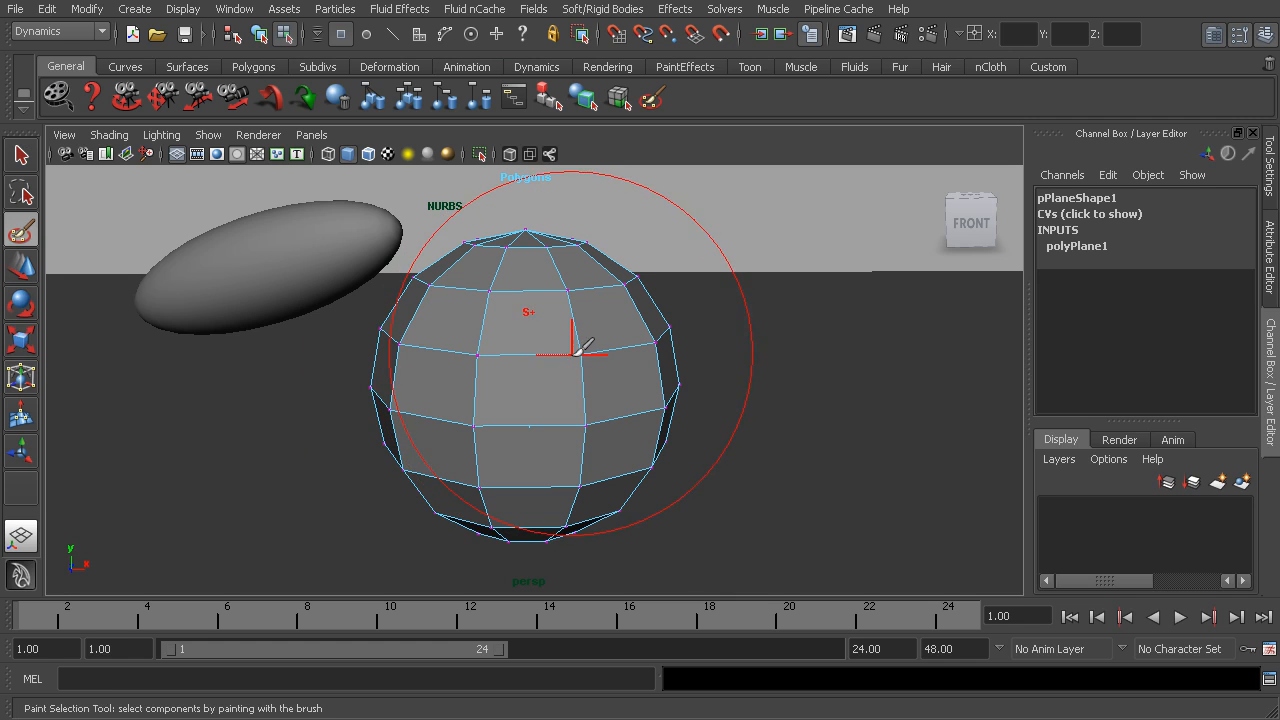
{"action": "left_click_drag", "start_coordinate": [578, 350], "coordinate": [592, 332]}
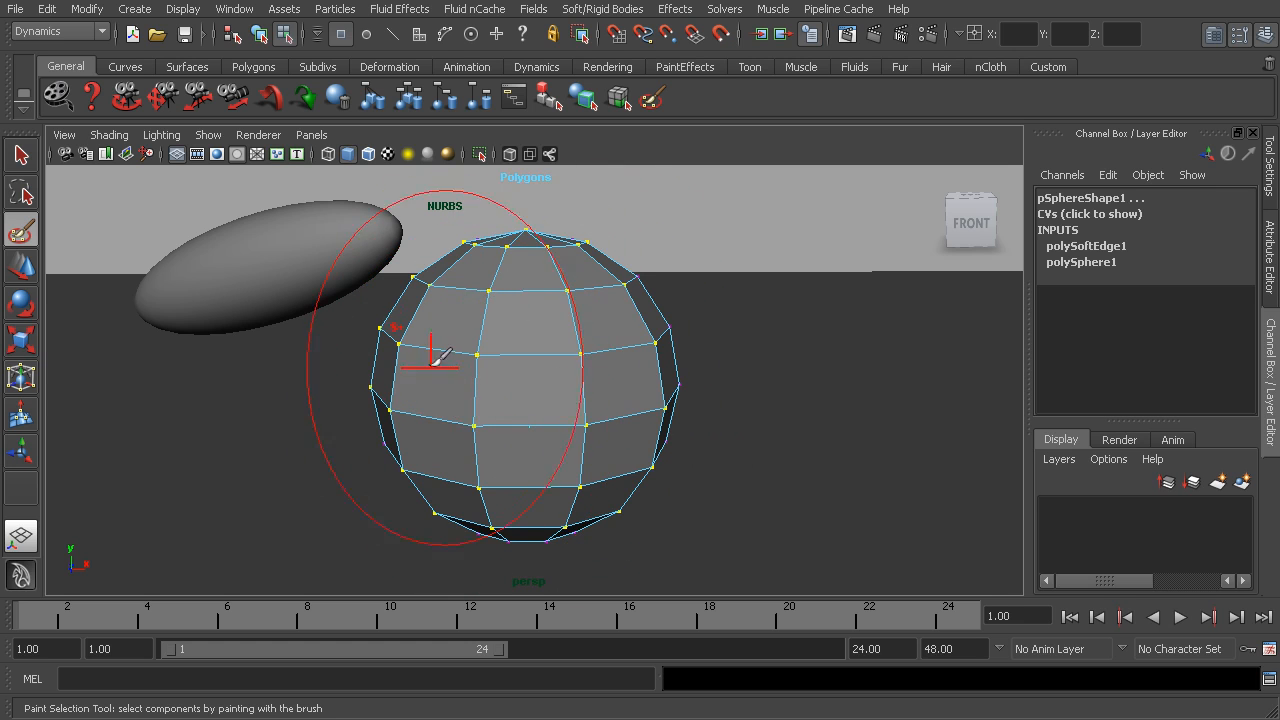
{"action": "mouse_move", "coordinate": [529, 357]}
{"action": "left_mouse_down", "text": "alt"}
{"action": "mouse_move", "coordinate": [443, 380]}
{"action": "mouse_move", "coordinate": [169, 365]}
{"action": "left_mouse_up", "text": "alt"}
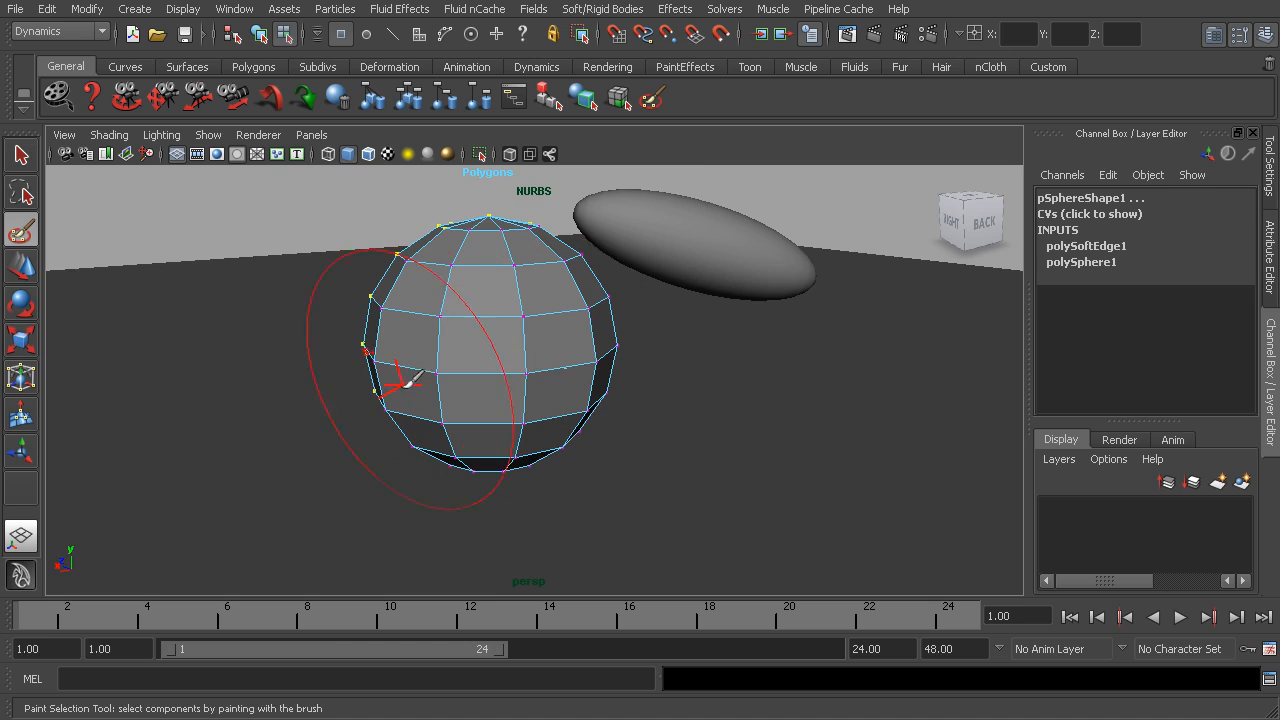
{"action": "left_click_drag", "start_coordinate": [360, 347], "coordinate": [677, 363], "text": "alt"}
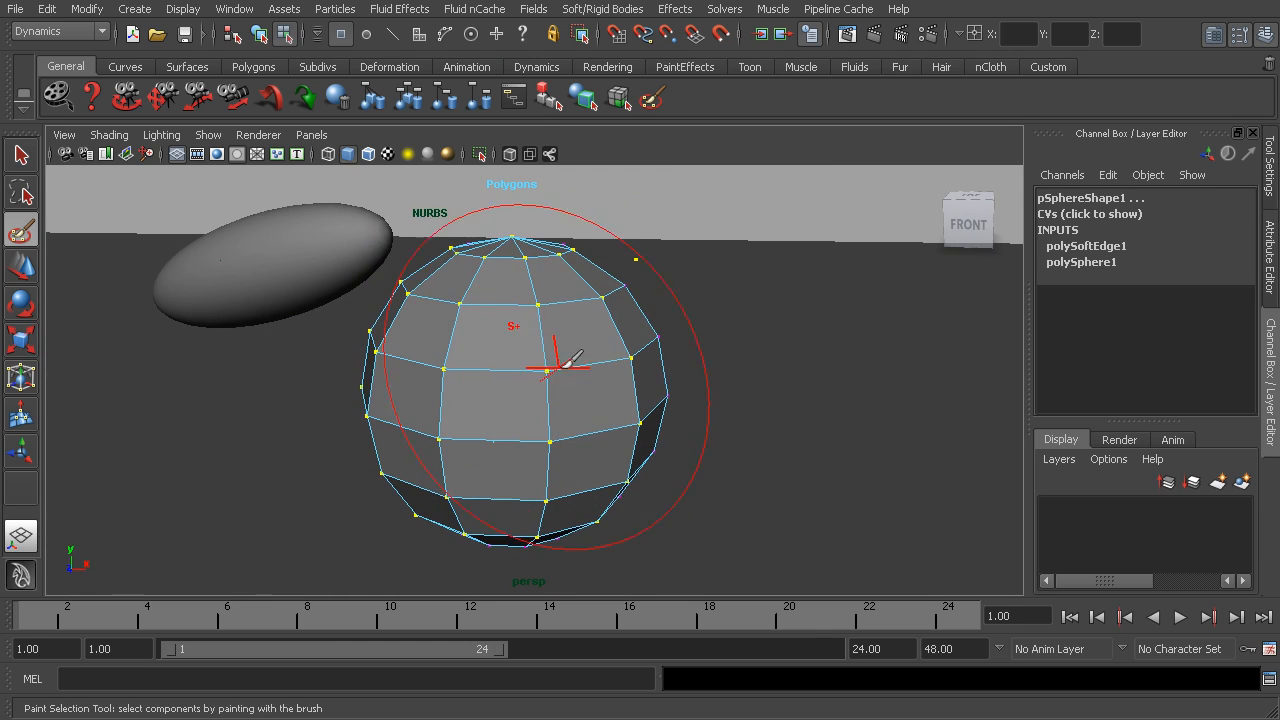
Step: Extend the painted vertex selection over the sphere's top and around toward its back
{"action": "left_click_drag", "start_coordinate": [453, 369], "coordinate": [450, 437], "text": "alt"}
{"action": "mouse_move", "coordinate": [500, 401]}
{"action": "left_mouse_down", "text": "alt"}
{"action": "mouse_move", "coordinate": [500, 443]}
{"action": "mouse_move", "coordinate": [436, 372]}
{"action": "left_mouse_up", "text": "alt"}
{"action": "left_click_drag", "start_coordinate": [341, 329], "coordinate": [508, 349], "text": "alt"}
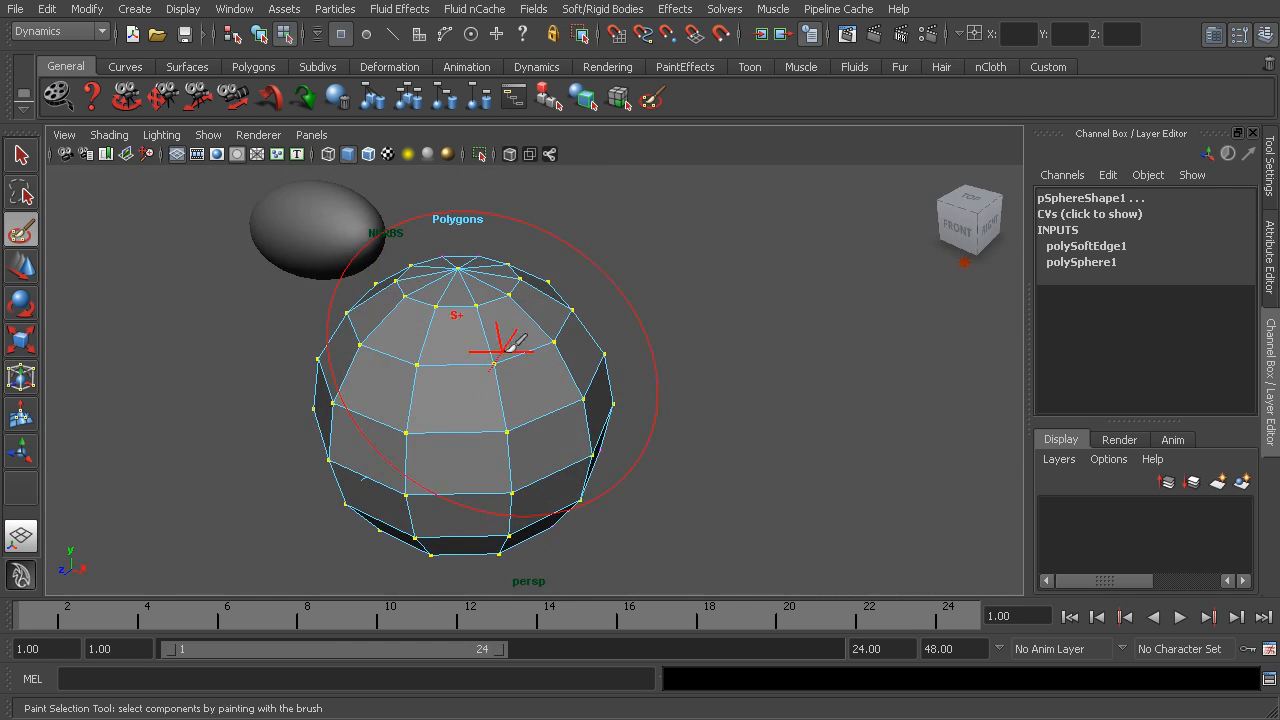
{"action": "left_click_drag", "start_coordinate": [376, 382], "coordinate": [604, 384], "text": "alt"}
{"action": "mouse_move", "coordinate": [592, 313]}
{"action": "left_mouse_down", "text": "alt"}
{"action": "mouse_move", "coordinate": [586, 337]}
{"action": "mouse_move", "coordinate": [645, 297]}
{"action": "left_mouse_up", "text": "alt"}
{"action": "left_click_drag", "start_coordinate": [505, 280], "coordinate": [560, 312], "text": "alt"}
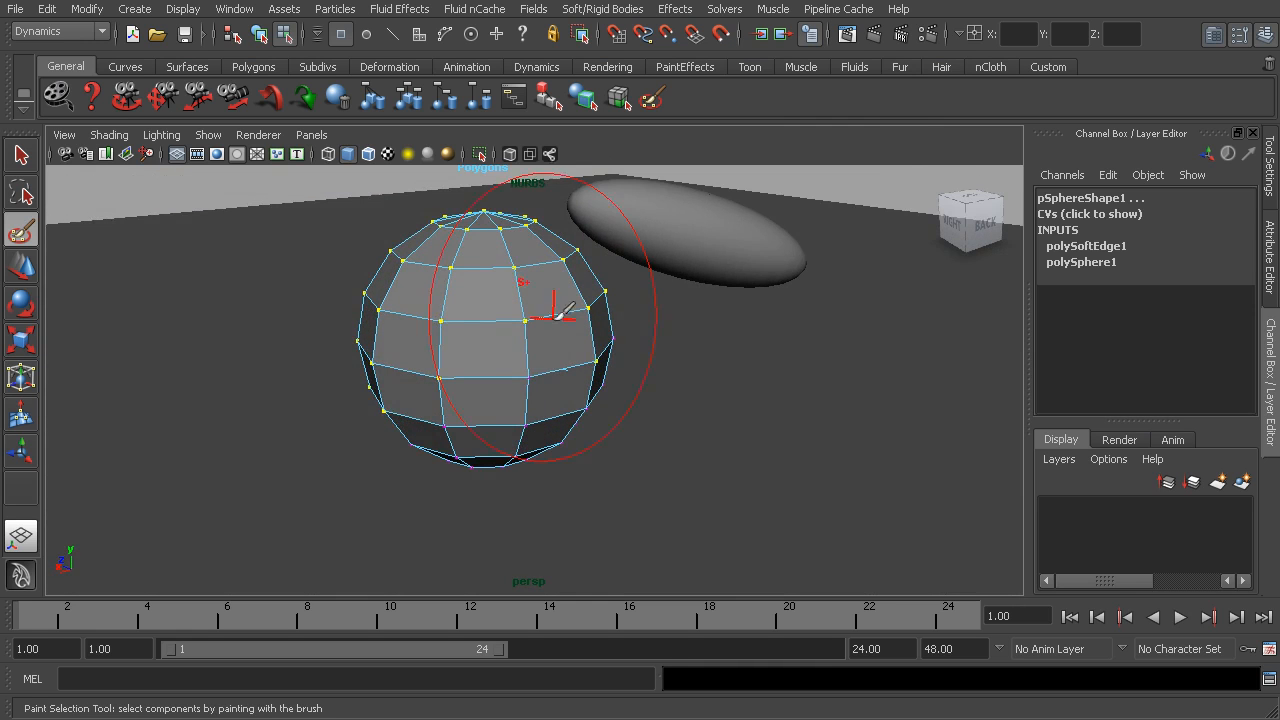
Step: Paint around the sphere to remove side and upper vertices from the selection
{"action": "mouse_move", "coordinate": [491, 343]}
{"action": "left_mouse_down", "text": "alt"}
{"action": "mouse_move", "coordinate": [469, 366]}
{"action": "mouse_move", "coordinate": [466, 403]}
{"action": "mouse_move", "coordinate": [512, 357]}
{"action": "left_mouse_up", "text": "alt"}
{"action": "left_click_drag", "start_coordinate": [440, 385], "coordinate": [443, 487], "text": "alt"}
{"action": "left_click_drag", "start_coordinate": [527, 426], "coordinate": [572, 385], "text": "ctrl"}
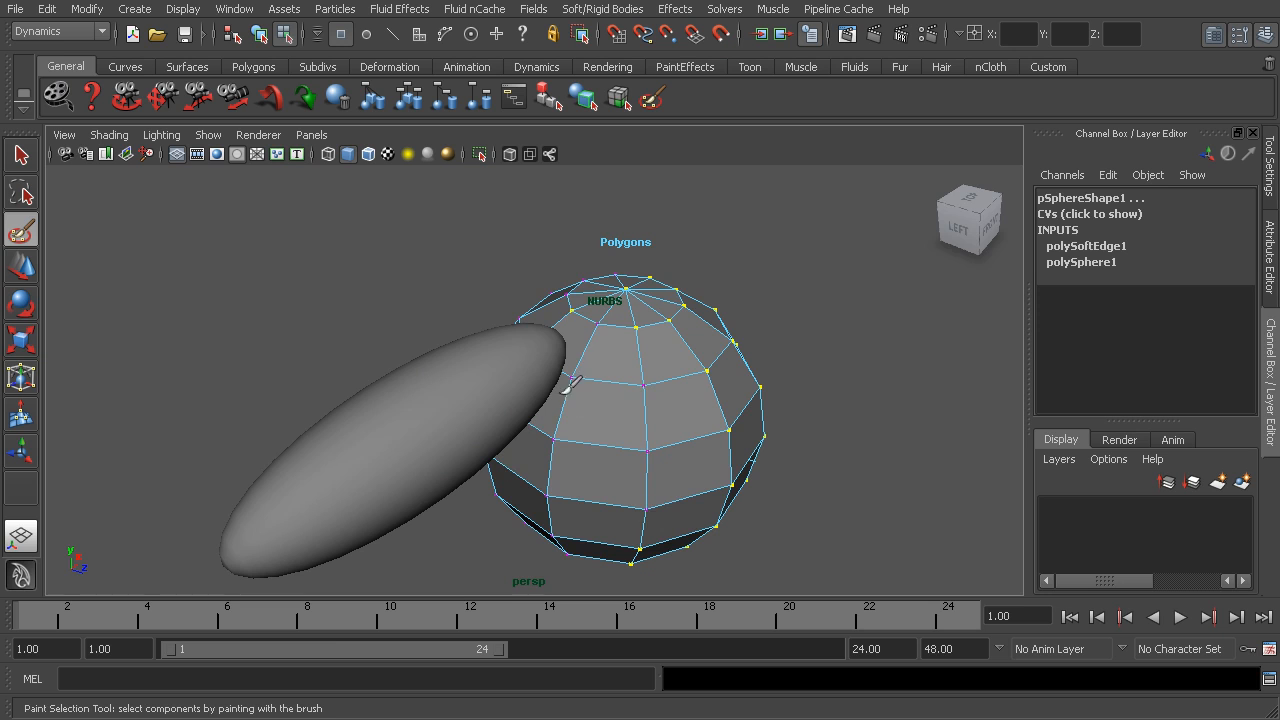
{"action": "left_click_drag", "start_coordinate": [702, 418], "coordinate": [487, 416], "text": "alt"}
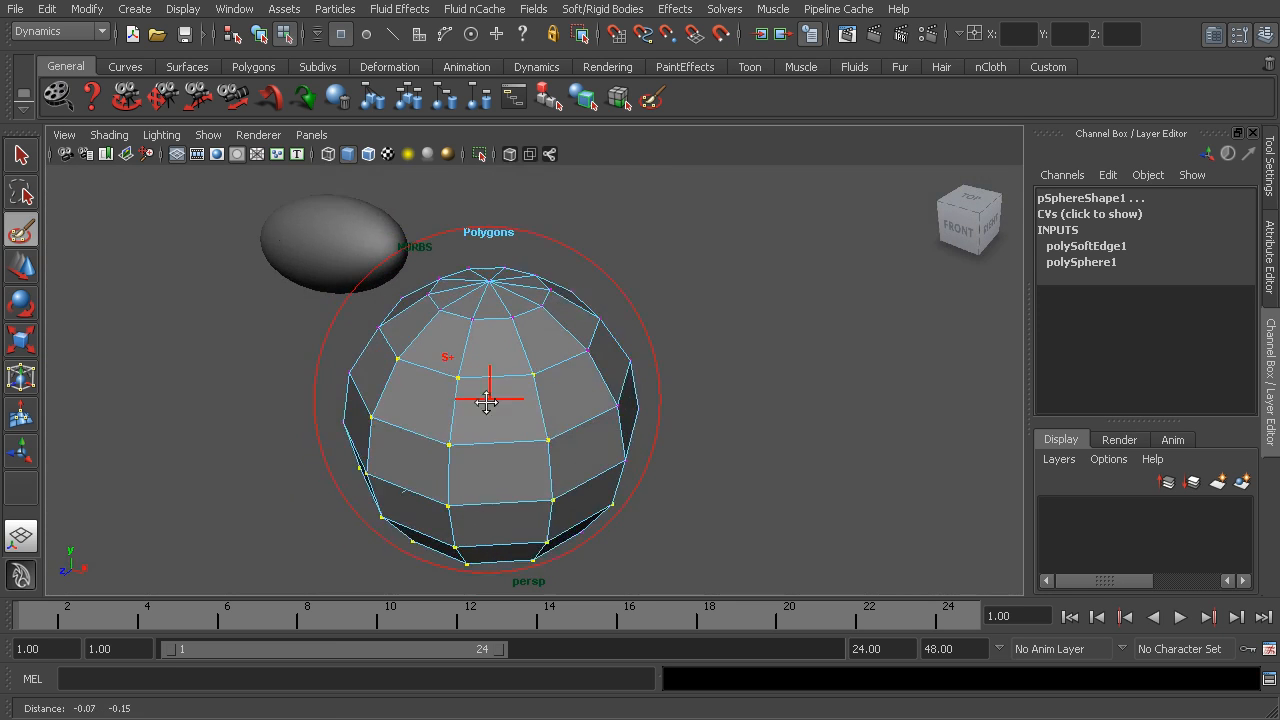
Step: Shrink the Paint Selection Tool's brush to a smaller radius over the sphere, checking the painted vertices from several sides
{"action": "middle_click_drag", "start_coordinate": [489, 398], "coordinate": [522, 358], "text": "alt"}
{"action": "left_click_drag", "start_coordinate": [524, 358], "coordinate": [536, 316], "text": "alt"}
{"action": "mouse_move", "coordinate": [545, 425]}
{"action": "left_mouse_down", "text": "alt"}
{"action": "mouse_move", "coordinate": [529, 397]}
{"action": "mouse_move", "coordinate": [480, 383]}
{"action": "mouse_move", "coordinate": [563, 338]}
{"action": "left_mouse_up", "text": "alt"}
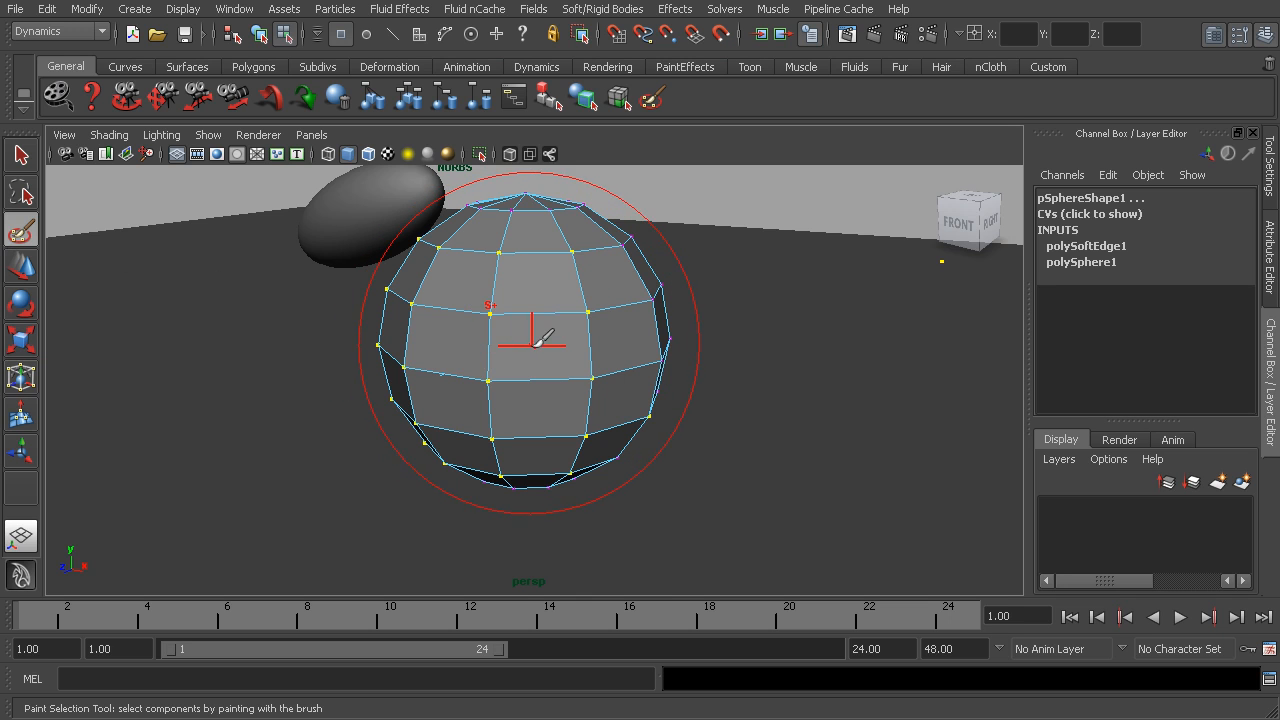
{"action": "mouse_move", "coordinate": [530, 343]}
{"action": "left_mouse_down"}
{"action": "mouse_move", "coordinate": [428, 345]}
{"action": "mouse_move", "coordinate": [457, 354]}
{"action": "mouse_move", "coordinate": [427, 360]}
{"action": "mouse_move", "coordinate": [545, 368]}
{"action": "mouse_move", "coordinate": [436, 357]}
{"action": "left_mouse_up"}
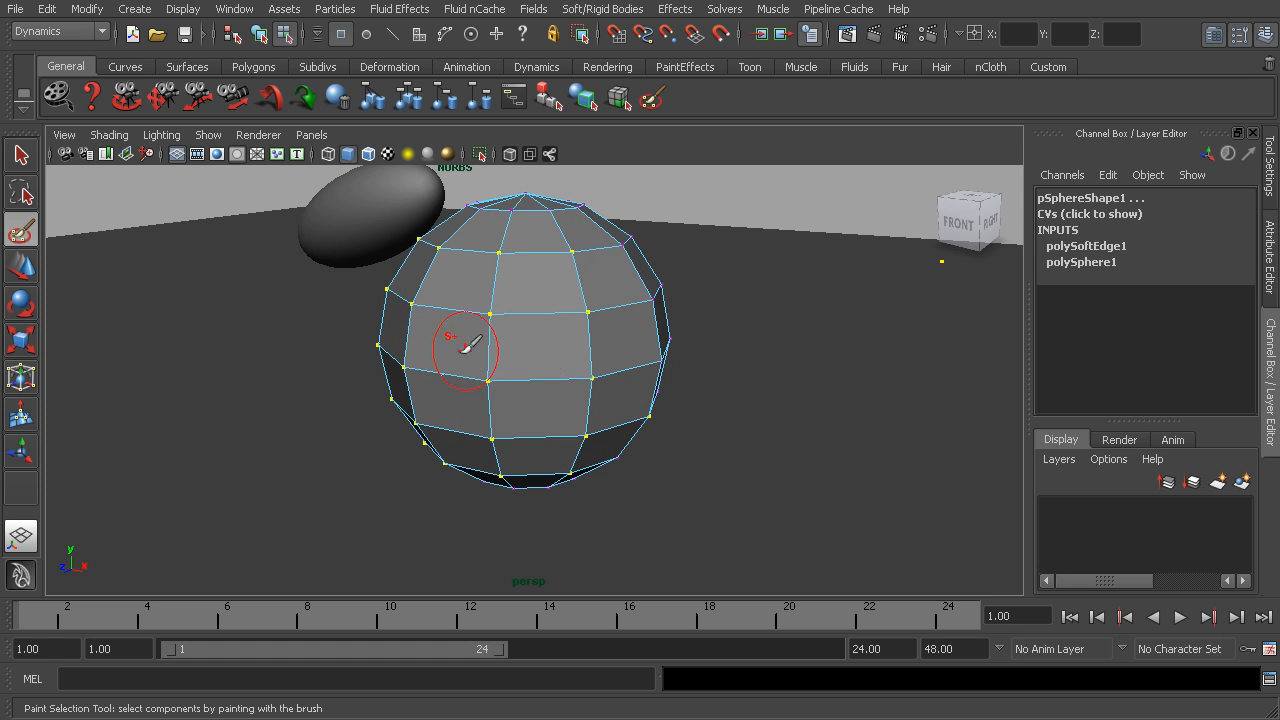
{"action": "mouse_move", "coordinate": [574, 320]}
{"action": "left_mouse_down", "text": "alt"}
{"action": "mouse_move", "coordinate": [455, 365]}
{"action": "mouse_move", "coordinate": [460, 352]}
{"action": "left_mouse_up", "text": "alt"}
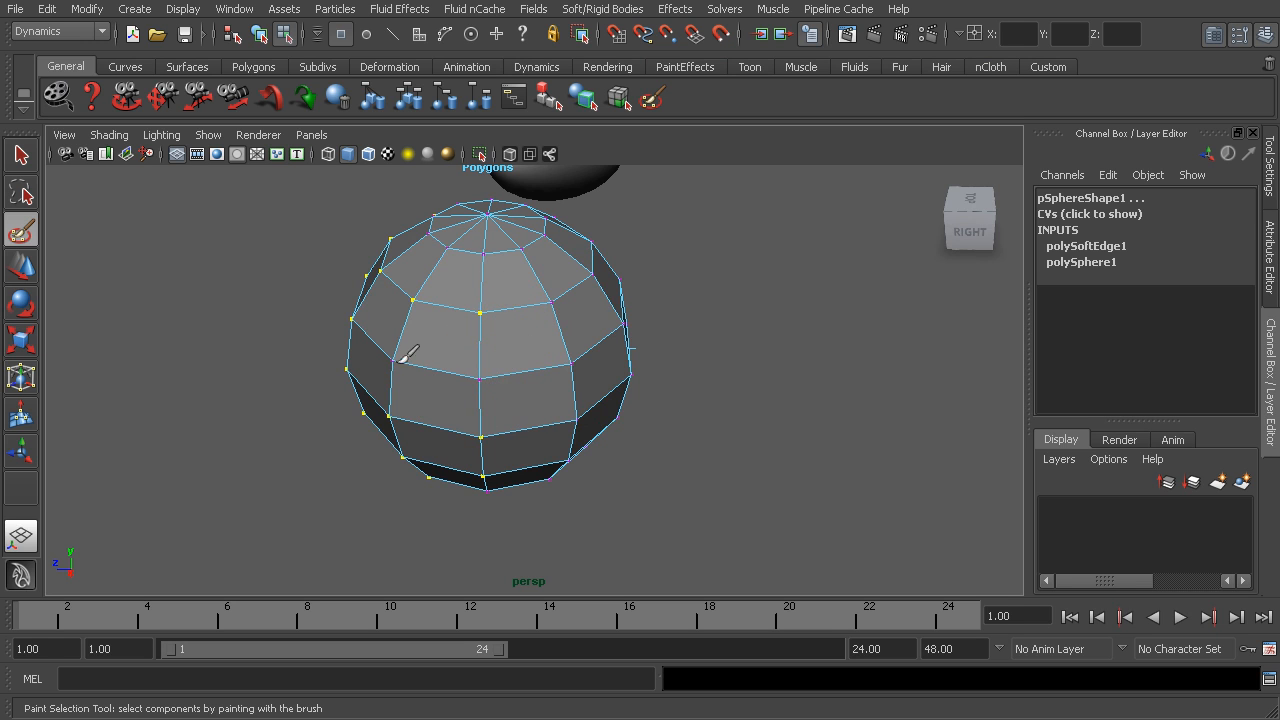
{"action": "left_click_drag", "start_coordinate": [484, 465], "coordinate": [605, 429], "text": "alt"}
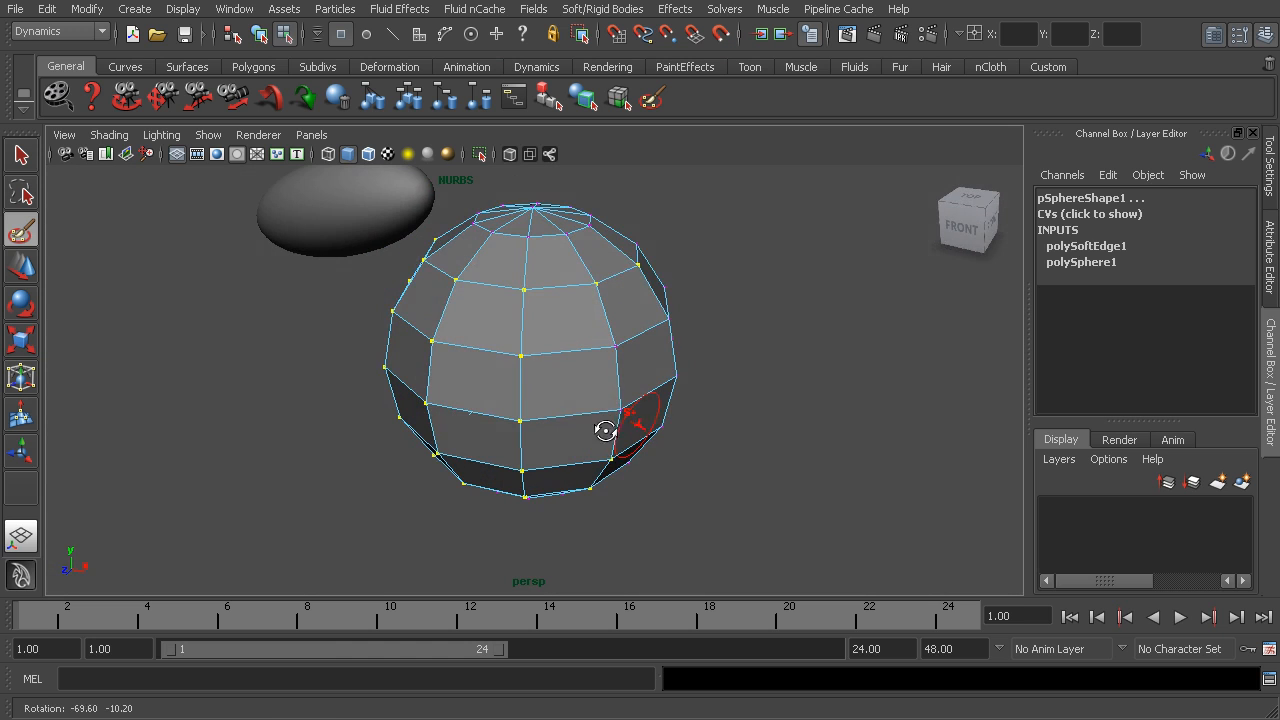
Step: Switch the sphere to face selection, paint-select faces across its front and paint some of them out of the selection
{"action": "right_click", "coordinate": [549, 326]}
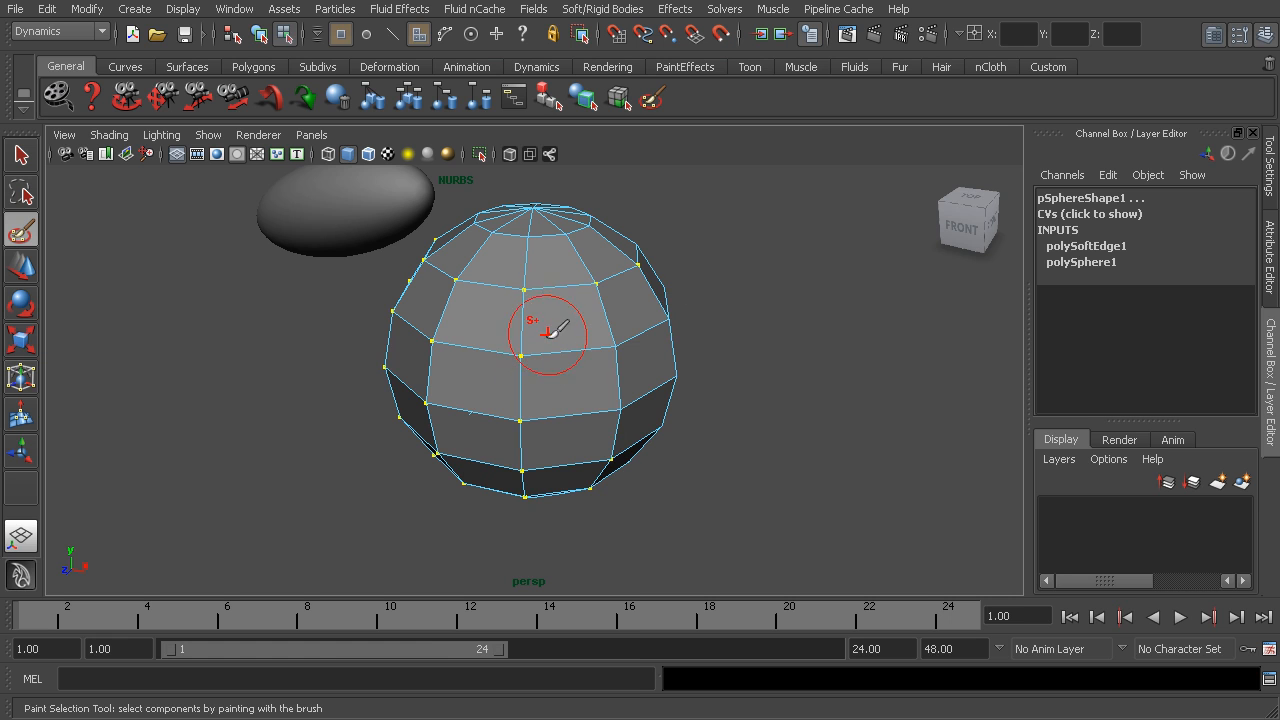
{"action": "mouse_move", "coordinate": [563, 309]}
{"action": "left_mouse_down"}
{"action": "mouse_move", "coordinate": [562, 372]}
{"action": "mouse_move", "coordinate": [506, 304]}
{"action": "mouse_move", "coordinate": [491, 371]}
{"action": "left_mouse_up"}
{"action": "mouse_move", "coordinate": [572, 331]}
{"action": "left_mouse_down", "text": "alt"}
{"action": "mouse_move", "coordinate": [567, 352]}
{"action": "mouse_move", "coordinate": [509, 349]}
{"action": "mouse_move", "coordinate": [569, 386]}
{"action": "left_mouse_up", "text": "alt"}
{"action": "left_click_drag", "start_coordinate": [562, 332], "coordinate": [486, 336], "text": "ctrl"}
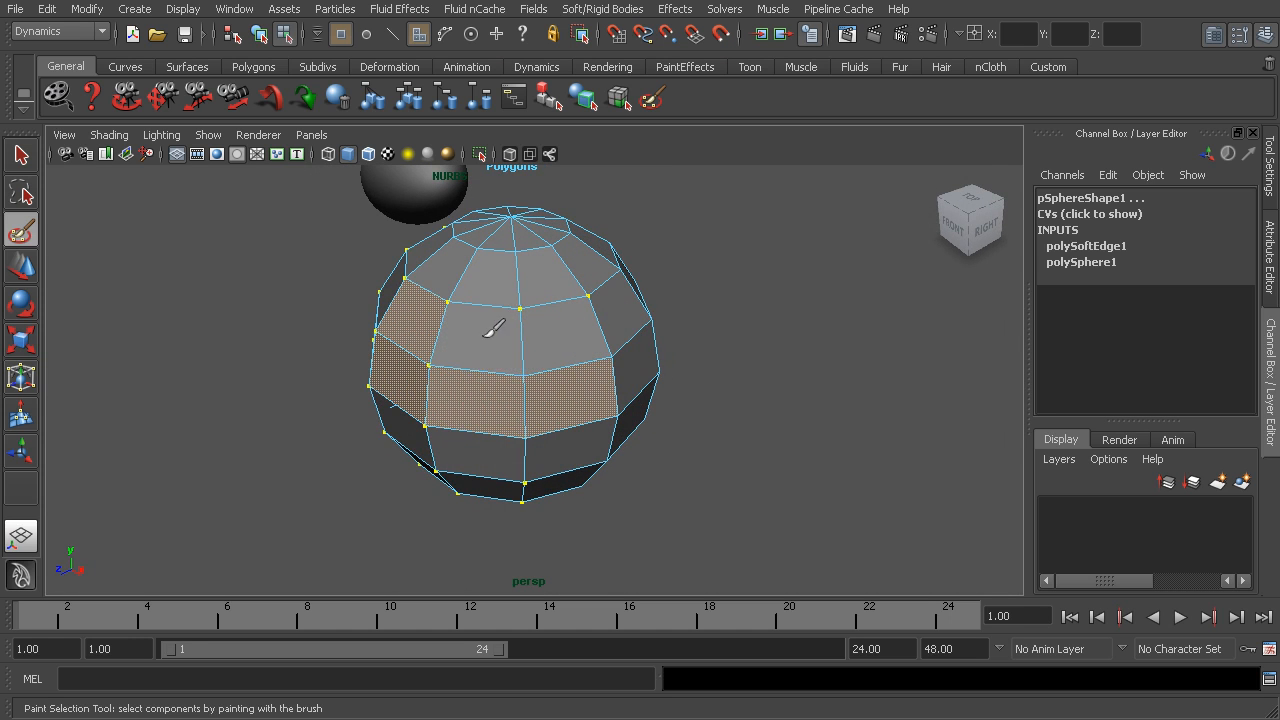
{"action": "left_click", "coordinate": [482, 398], "text": "ctrl"}
{"action": "left_click_drag", "start_coordinate": [396, 430], "coordinate": [522, 417], "text": "alt"}
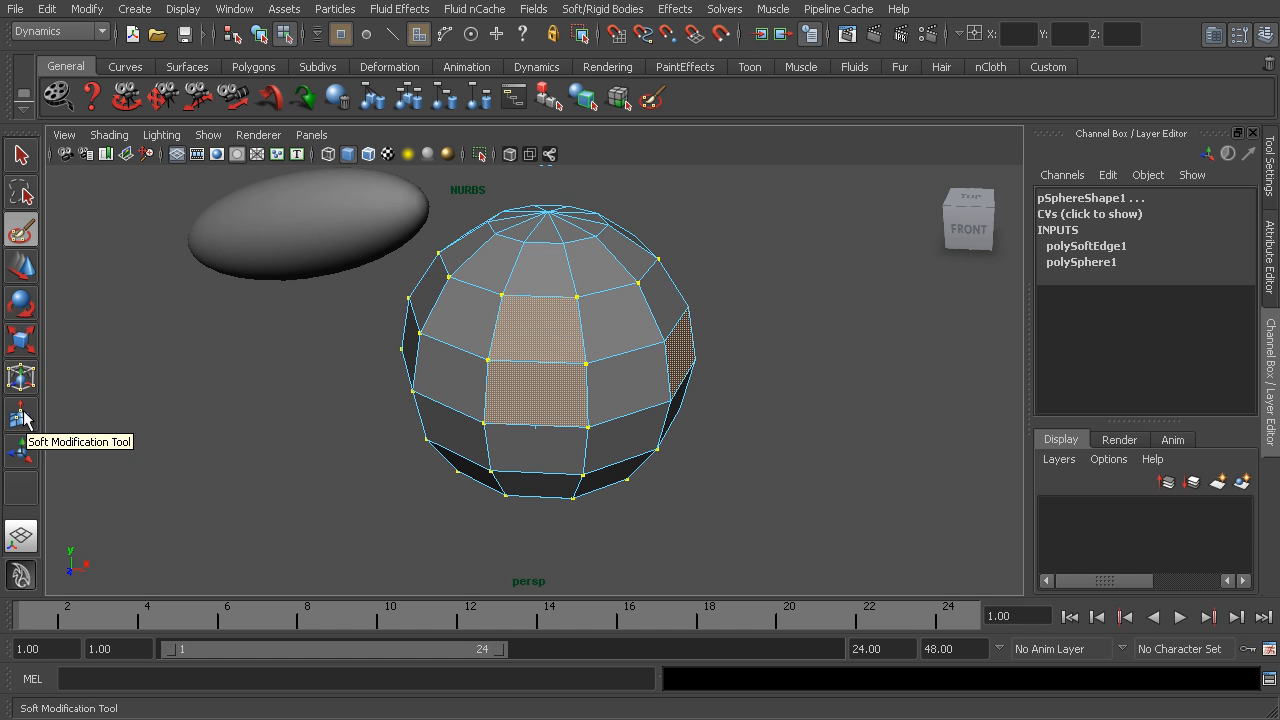
Step: Activate the Move Tool, return the sphere to vertex selection and select a single vertex on its front
{"action": "left_click", "coordinate": [23, 268]}
{"action": "left_click_drag", "start_coordinate": [517, 394], "coordinate": [543, 434], "text": "alt"}
{"action": "right_click_drag", "start_coordinate": [560, 390], "coordinate": [566, 349]}
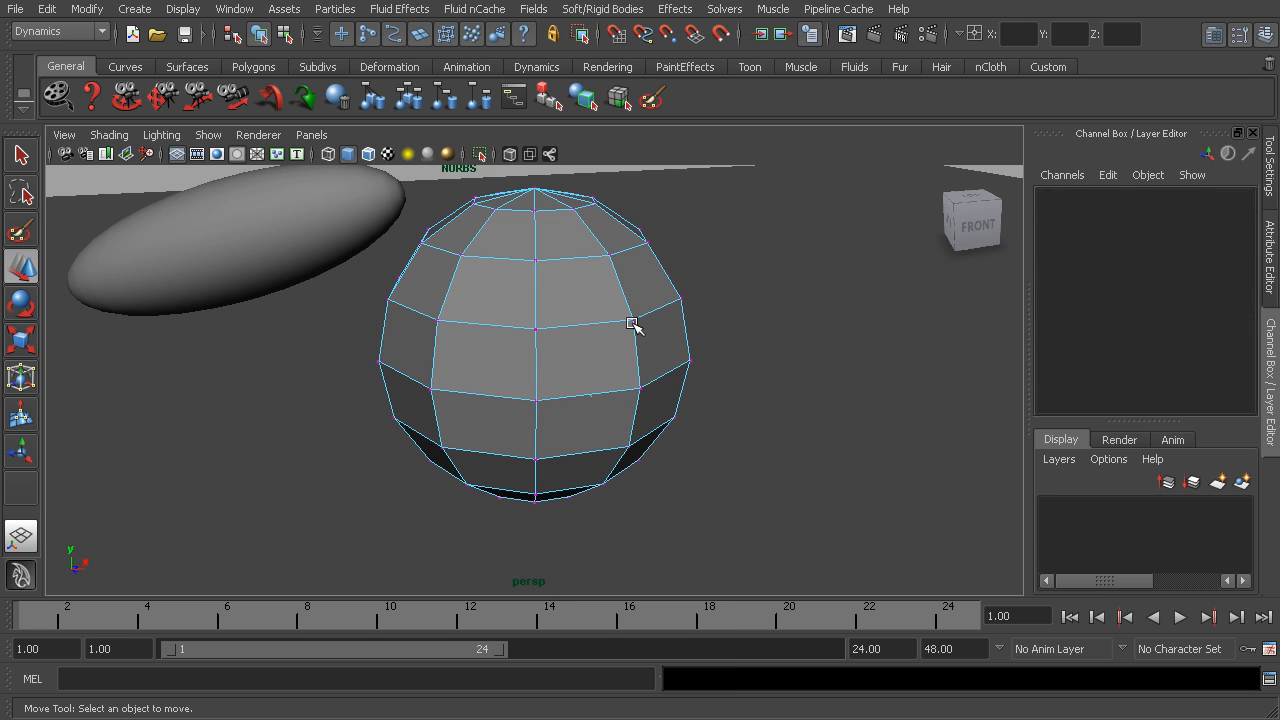
{"action": "left_click", "coordinate": [635, 320]}
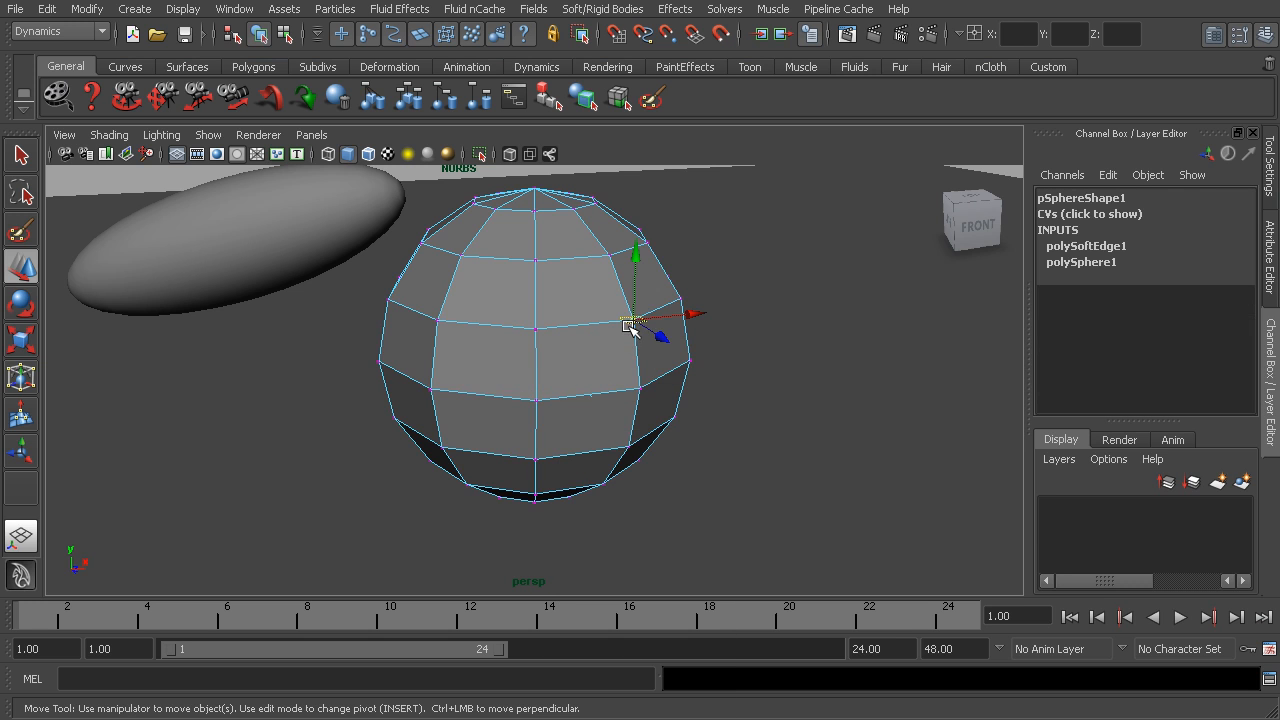
Step: Try moving the selected vertex along its Z axis and undo each move
{"action": "left_click_drag", "start_coordinate": [660, 336], "coordinate": [570, 365]}
{"action": "key", "text": "ctrl+z"}
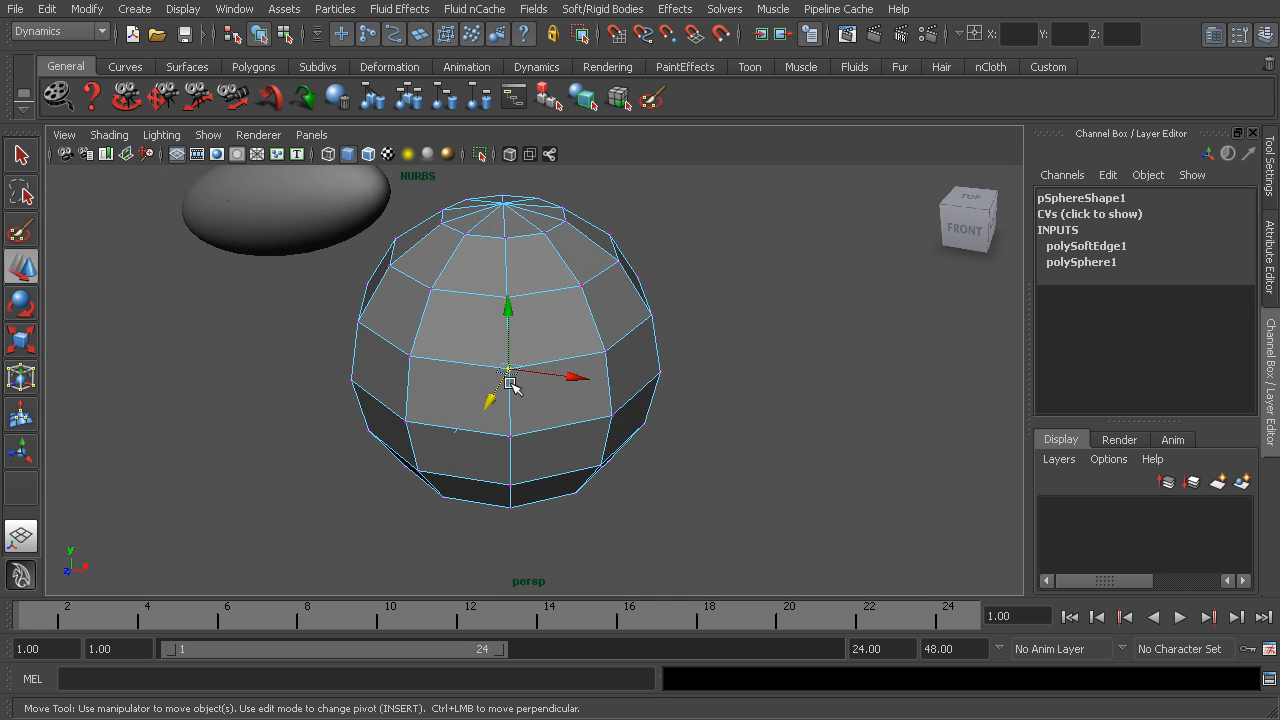
{"action": "left_click_drag", "start_coordinate": [491, 397], "coordinate": [464, 427]}
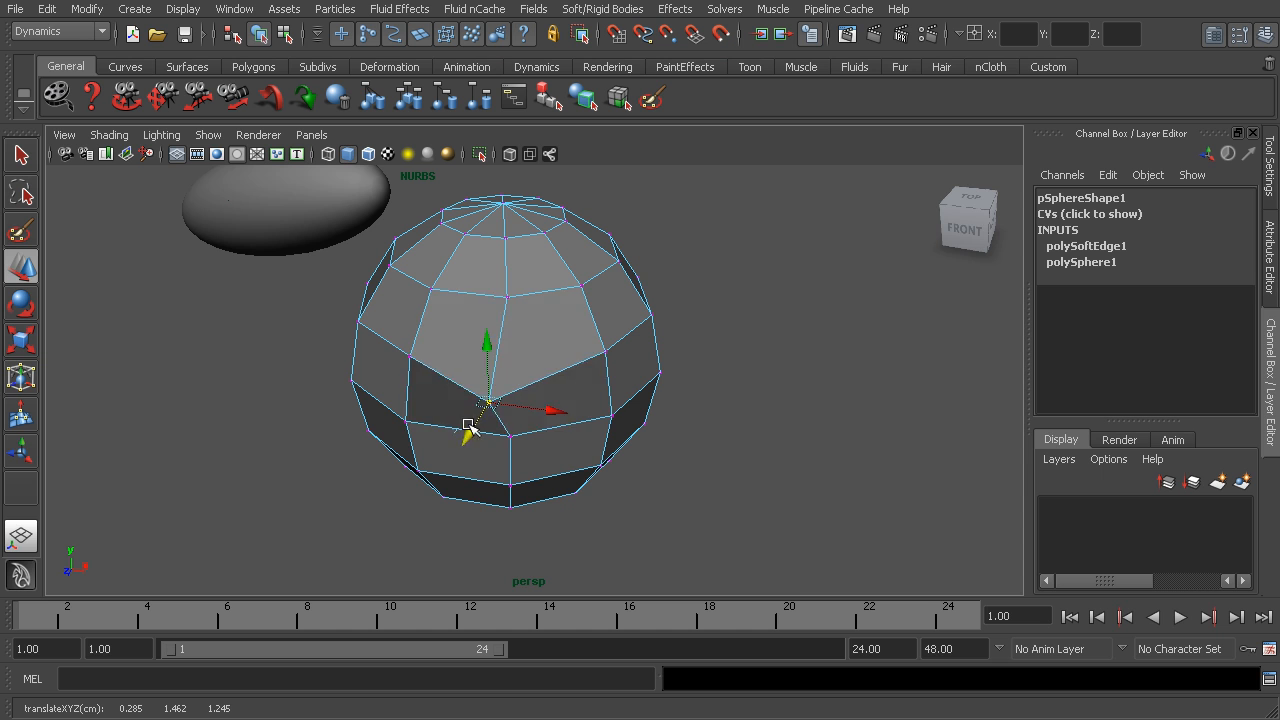
{"action": "key", "text": "ctrl+z"}
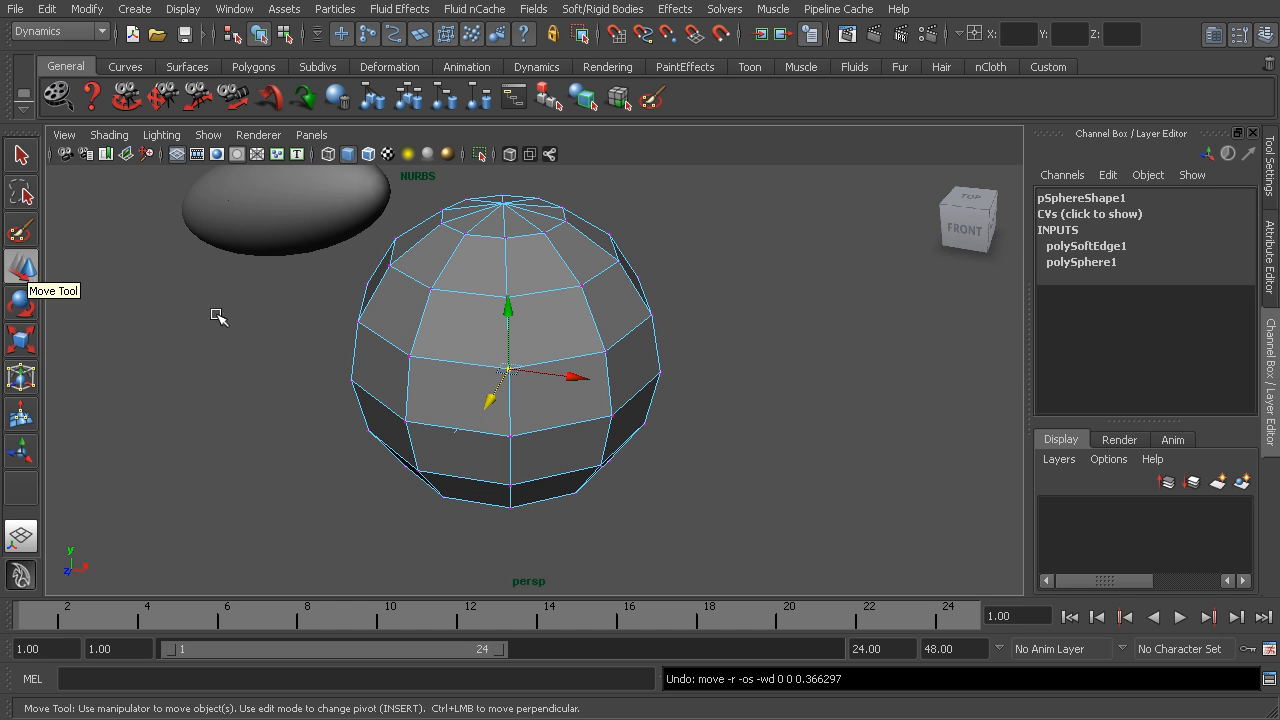
Step: Turn on soft selection and push the selected vertex with its falloff region back along Z to about 0.17 cm
{"action": "left_click_drag", "start_coordinate": [352, 387], "coordinate": [494, 417], "text": "alt"}
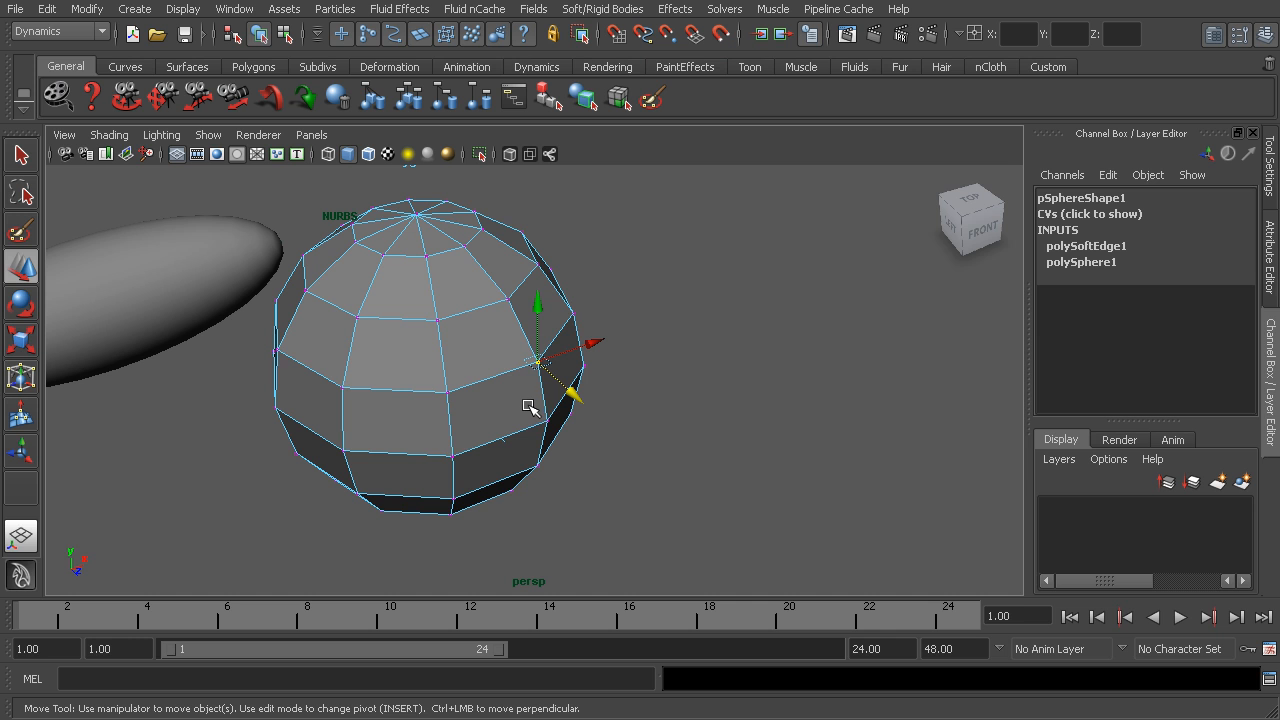
{"action": "key", "text": "b"}
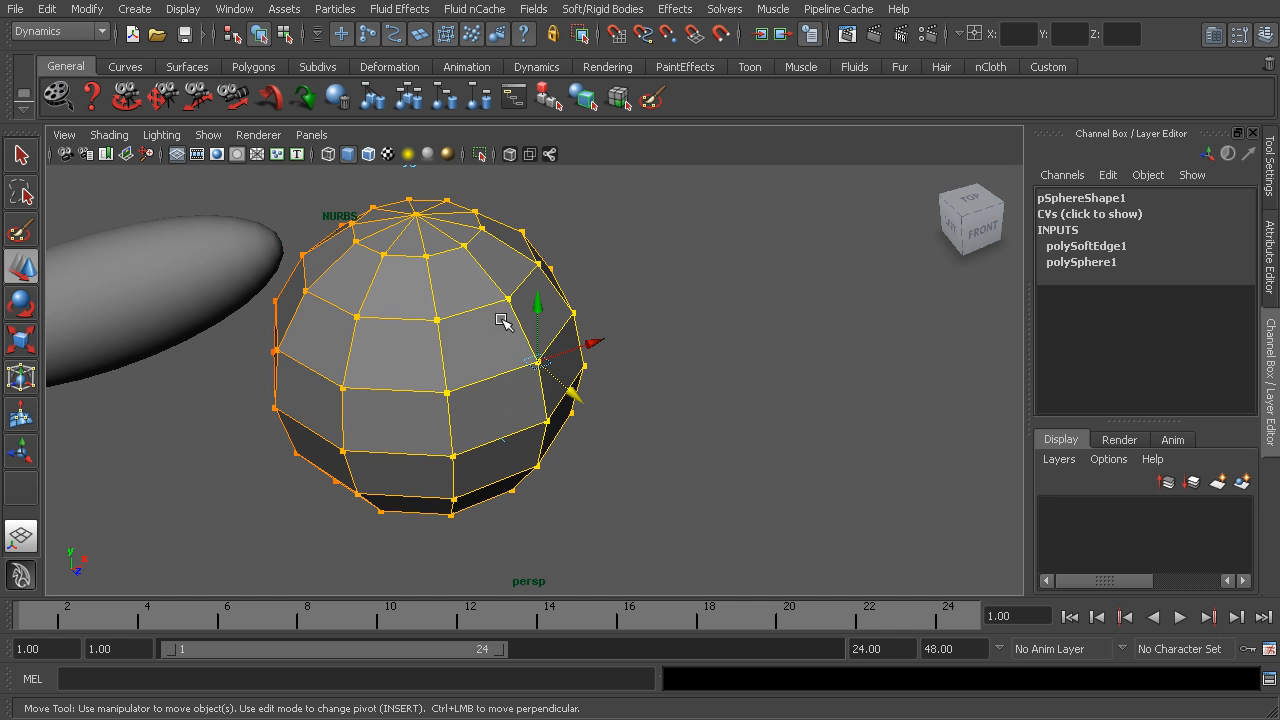
{"action": "left_click_drag", "start_coordinate": [432, 450], "coordinate": [474, 434], "text": "alt"}
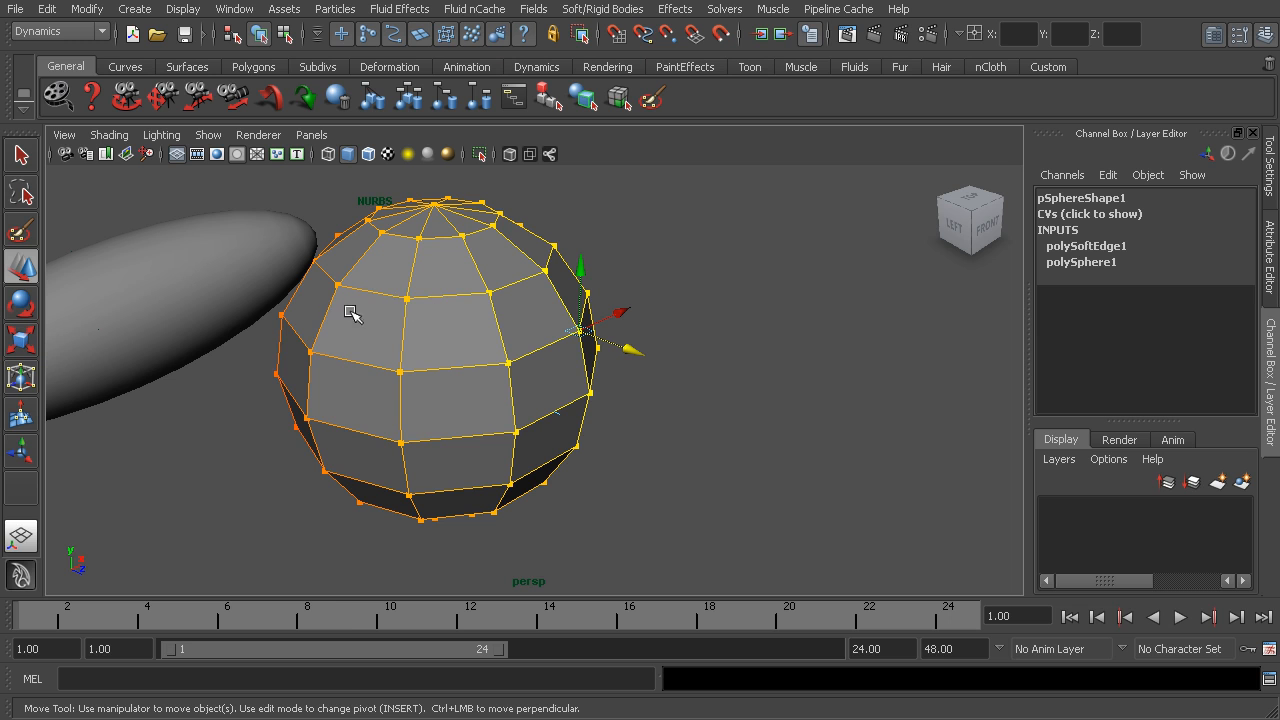
{"action": "key", "text": "space"}
{"action": "left_click_drag", "start_coordinate": [277, 412], "coordinate": [418, 418], "text": "alt"}
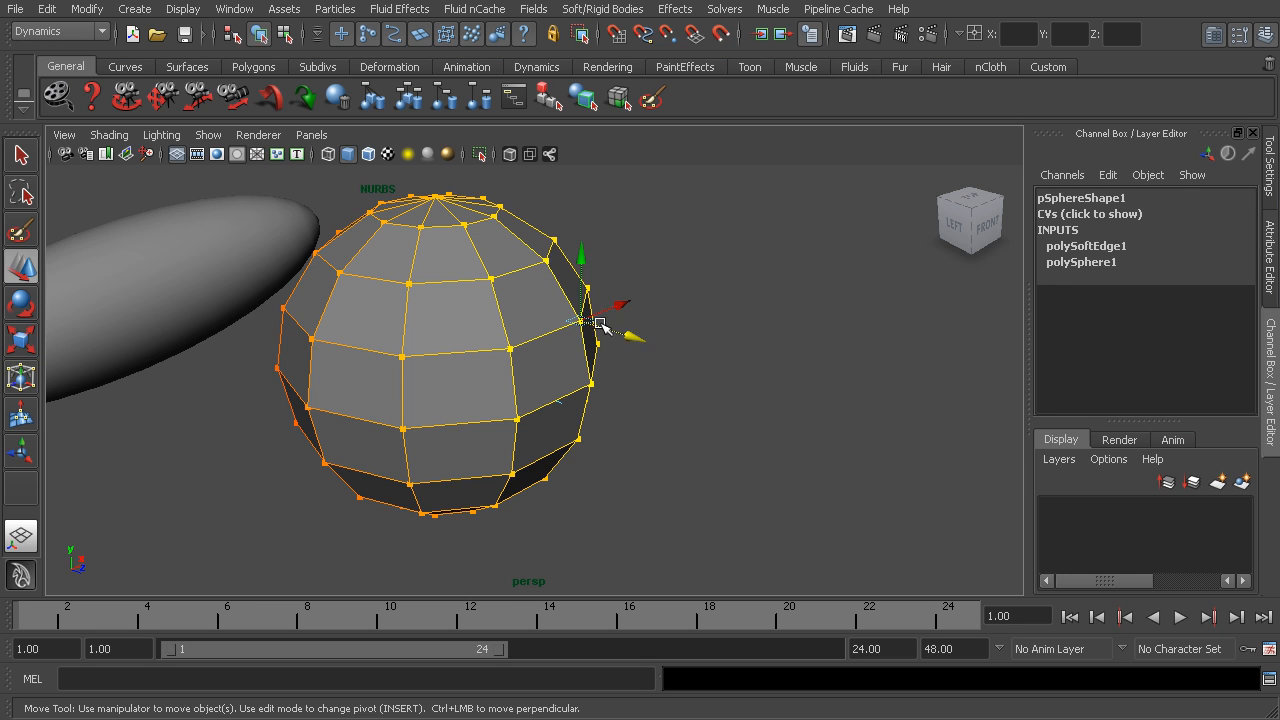
{"action": "left_click_drag", "start_coordinate": [638, 342], "coordinate": [577, 318]}
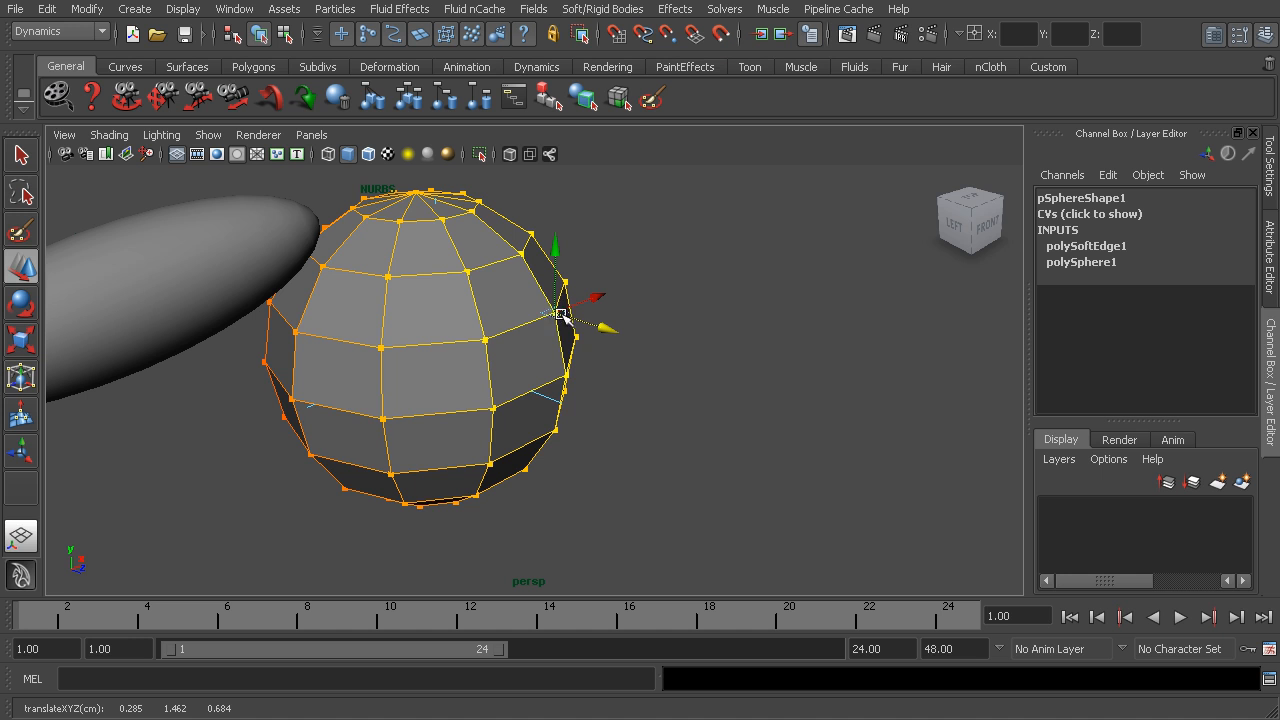
{"action": "left_click_drag", "start_coordinate": [604, 329], "coordinate": [508, 352]}
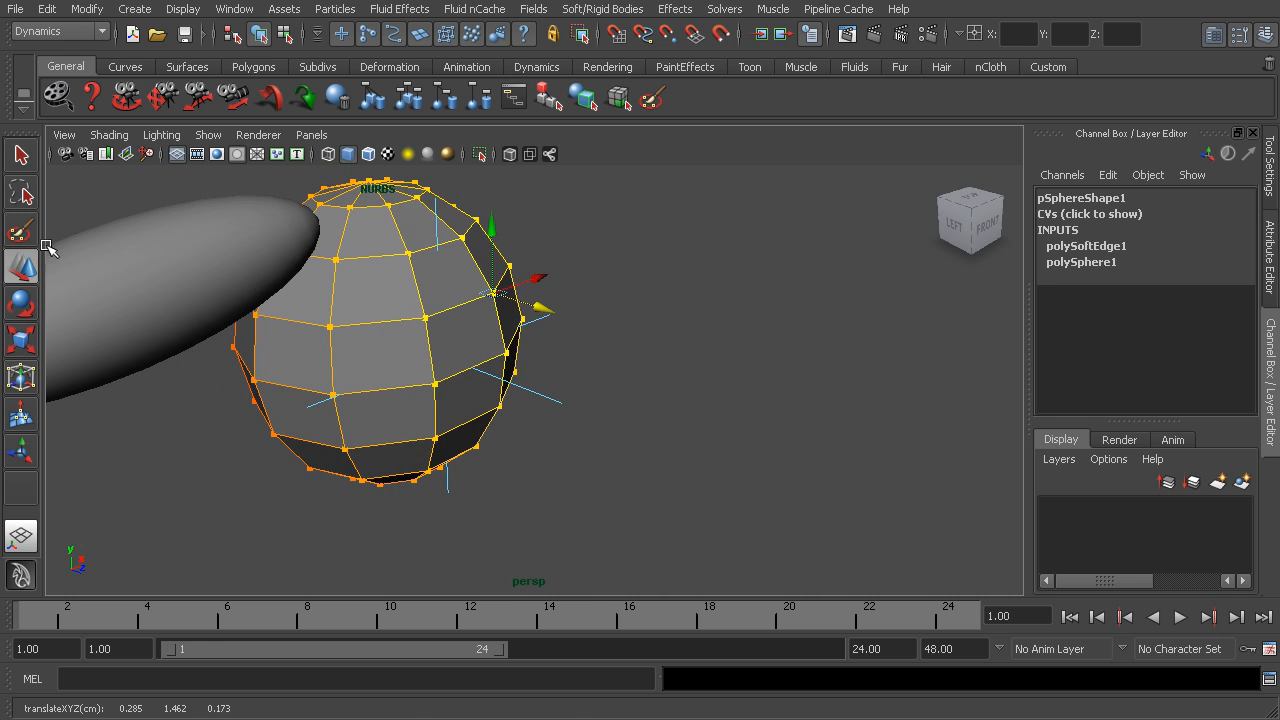
Step: Open the Move Tool's settings and toggle Soft Select off and back on in the Soft Selection options
{"action": "left_click", "coordinate": [34, 273]}
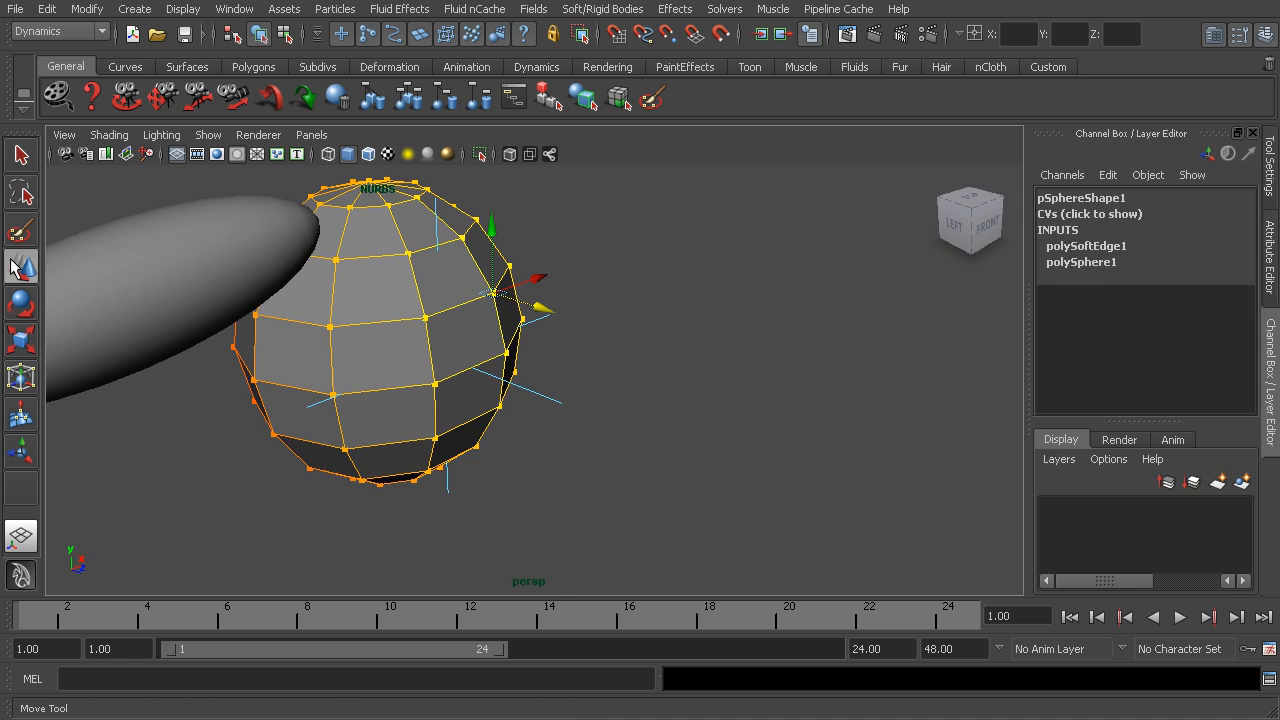
{"action": "double_click", "coordinate": [36, 268]}
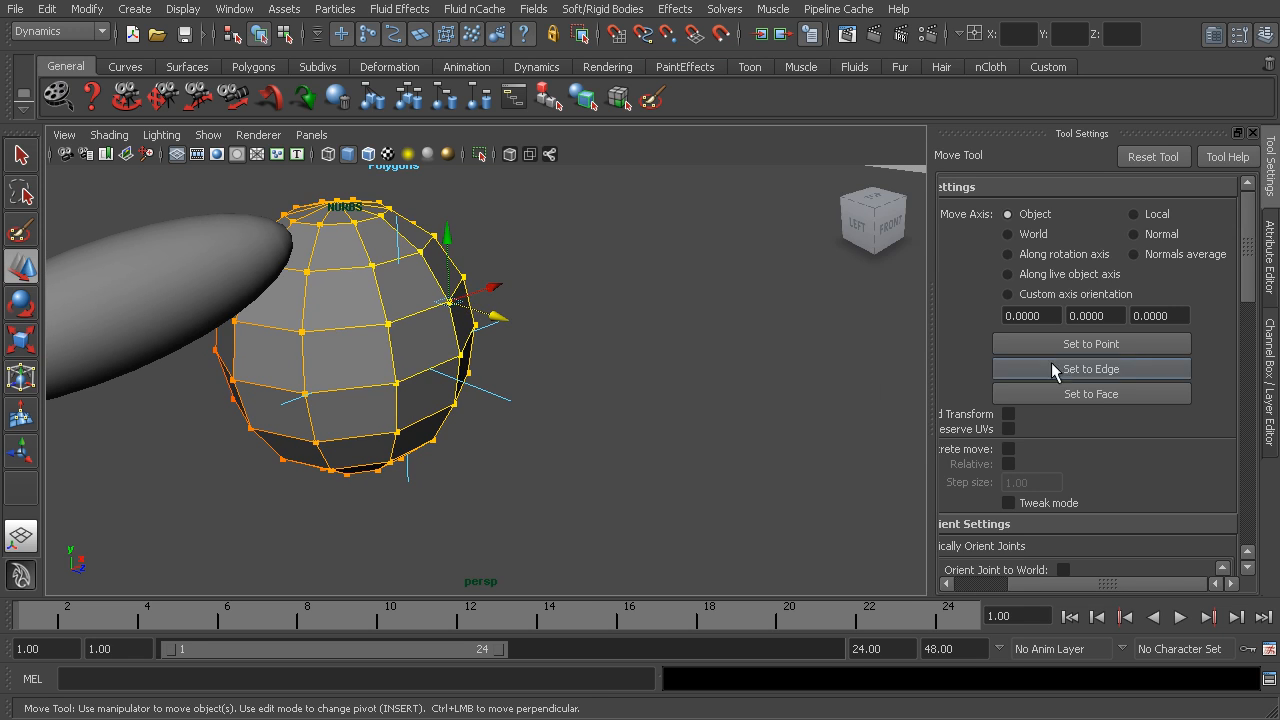
{"action": "left_click_drag", "start_coordinate": [1250, 245], "coordinate": [1254, 406]}
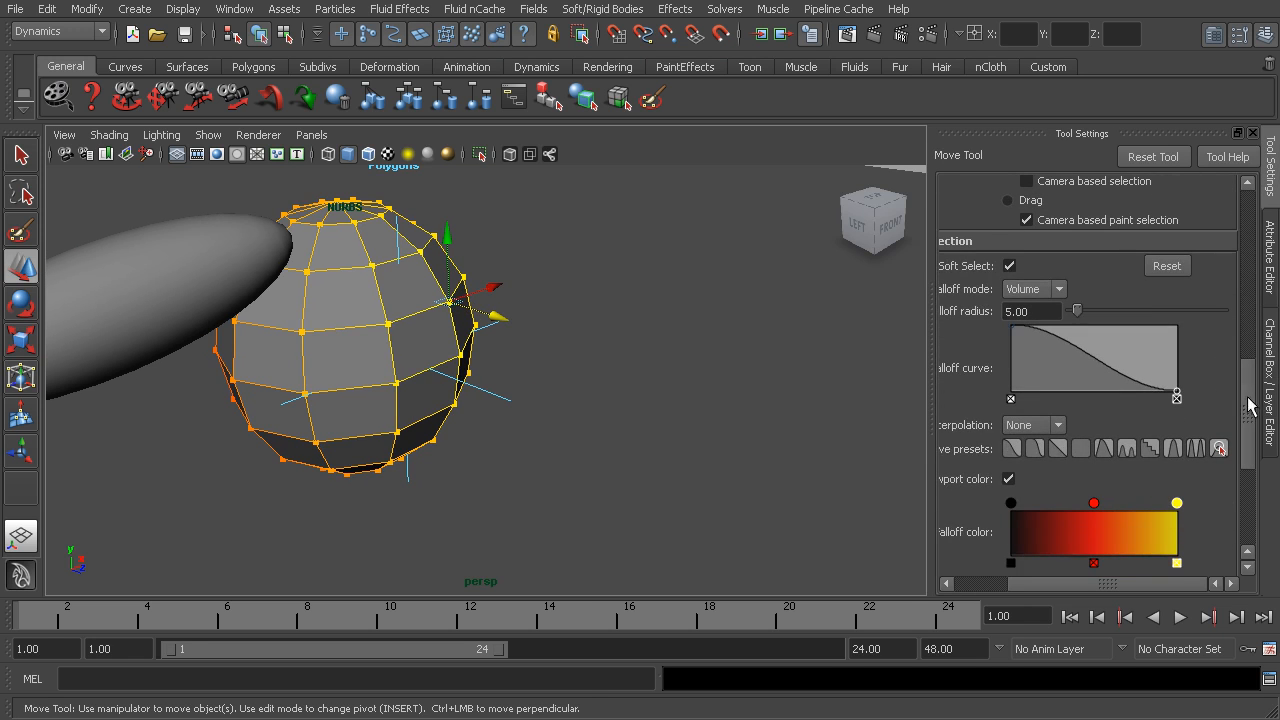
{"action": "left_click", "coordinate": [1010, 266]}
{"action": "left_click_drag", "start_coordinate": [1103, 585], "coordinate": [1050, 585]}
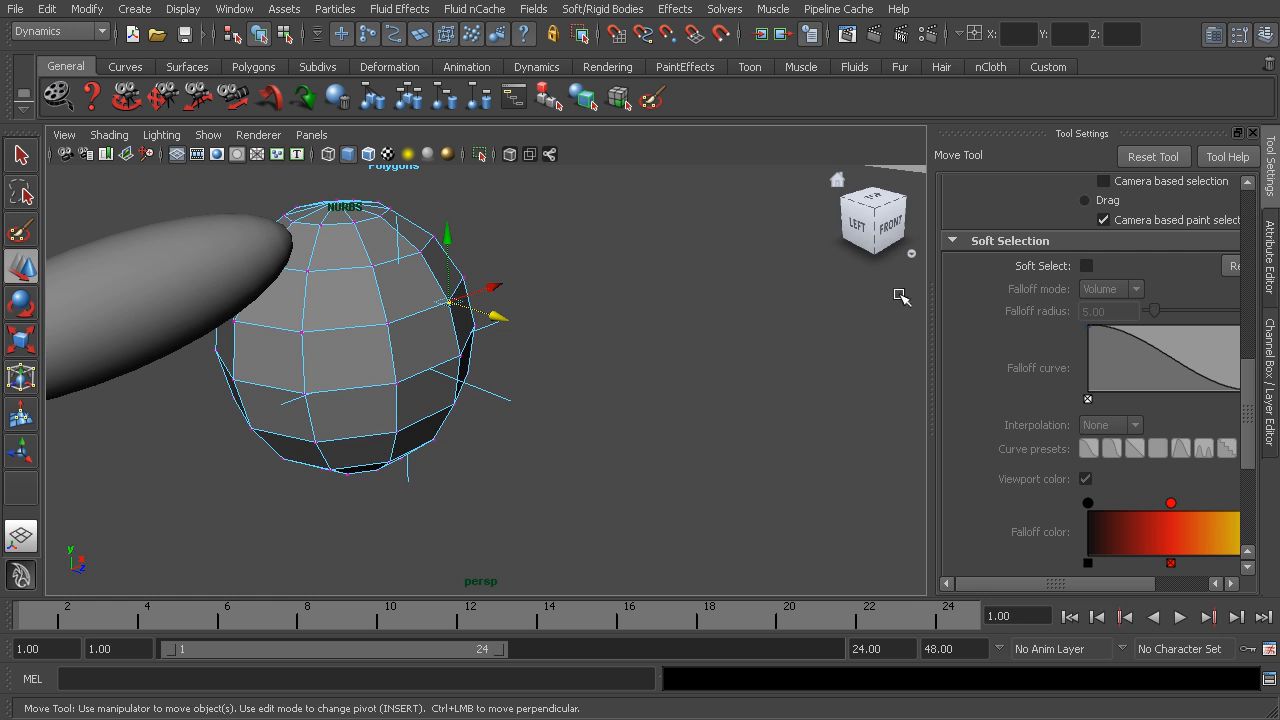
{"action": "left_click", "coordinate": [1066, 268]}
{"action": "left_click", "coordinate": [1079, 269]}
{"action": "left_click", "coordinate": [1054, 270]}
{"action": "left_click", "coordinate": [1056, 272]}
{"action": "key", "text": "b"}
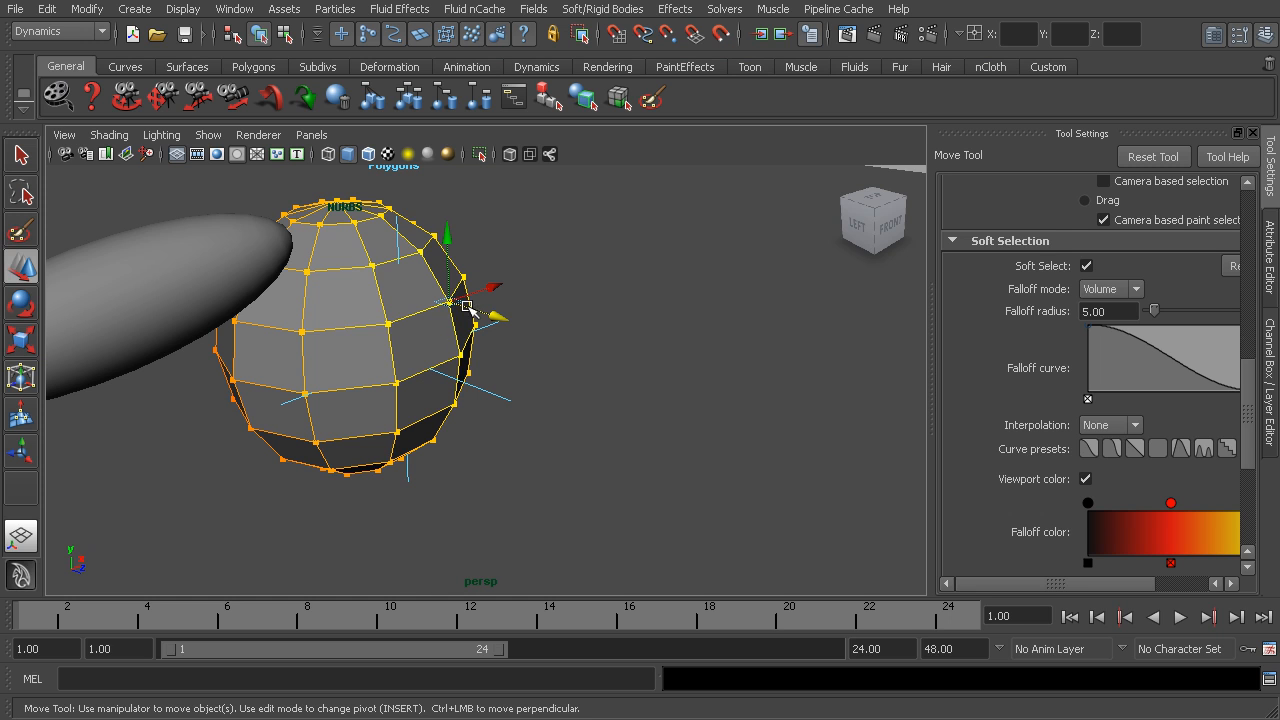
Step: Reduce the soft selection falloff radius to 0.90 and pull the vertex outward along Z to about 0.76 cm
{"action": "left_click_drag", "start_coordinate": [459, 316], "coordinate": [0, 318]}
{"action": "left_click_drag", "start_coordinate": [314, 330], "coordinate": [314, 330]}
{"action": "left_click_drag", "start_coordinate": [498, 319], "coordinate": [439, 320]}
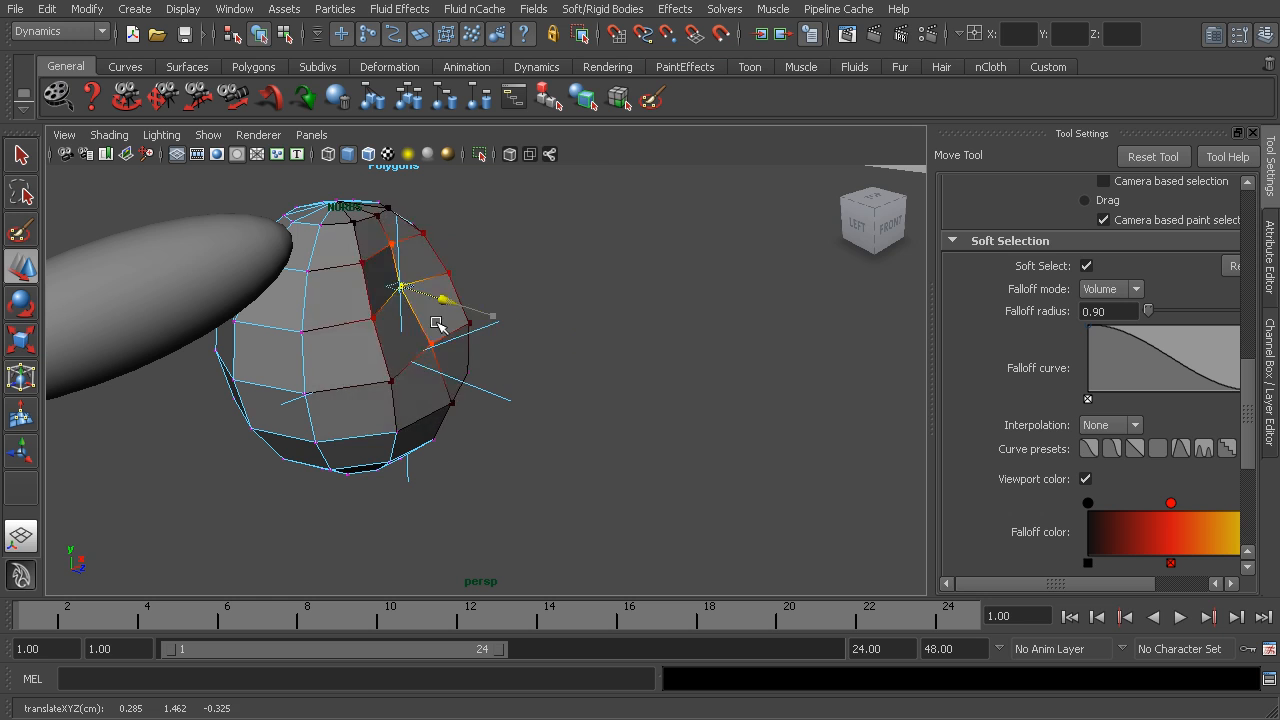
{"action": "left_click_drag", "start_coordinate": [630, 356], "coordinate": [549, 345]}
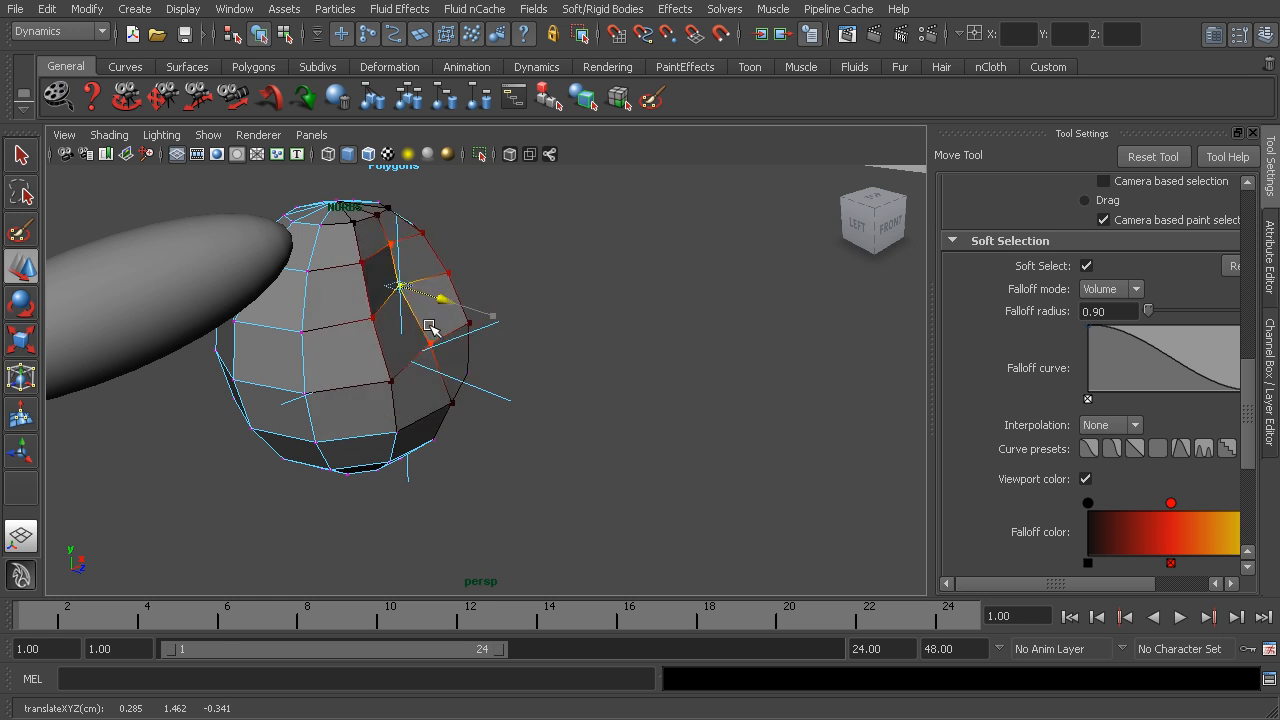
{"action": "left_click_drag", "start_coordinate": [640, 356], "coordinate": [498, 322]}
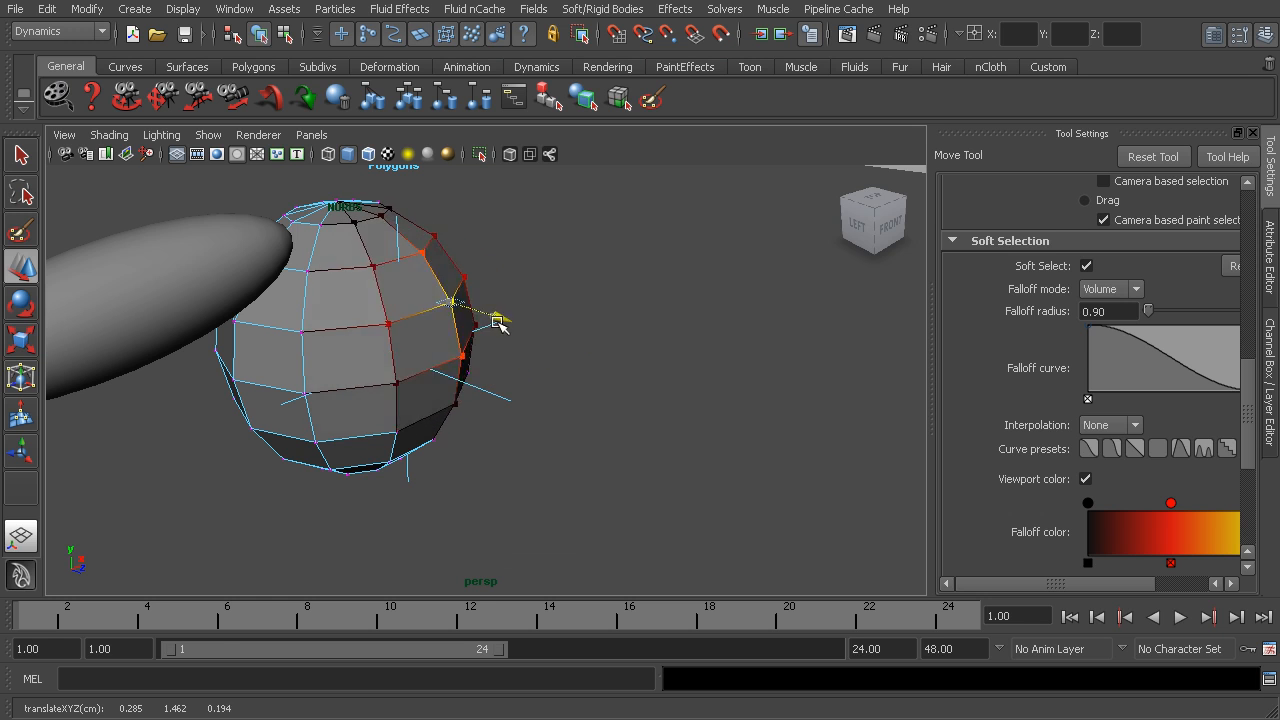
{"action": "left_click_drag", "start_coordinate": [610, 342], "coordinate": [568, 337]}
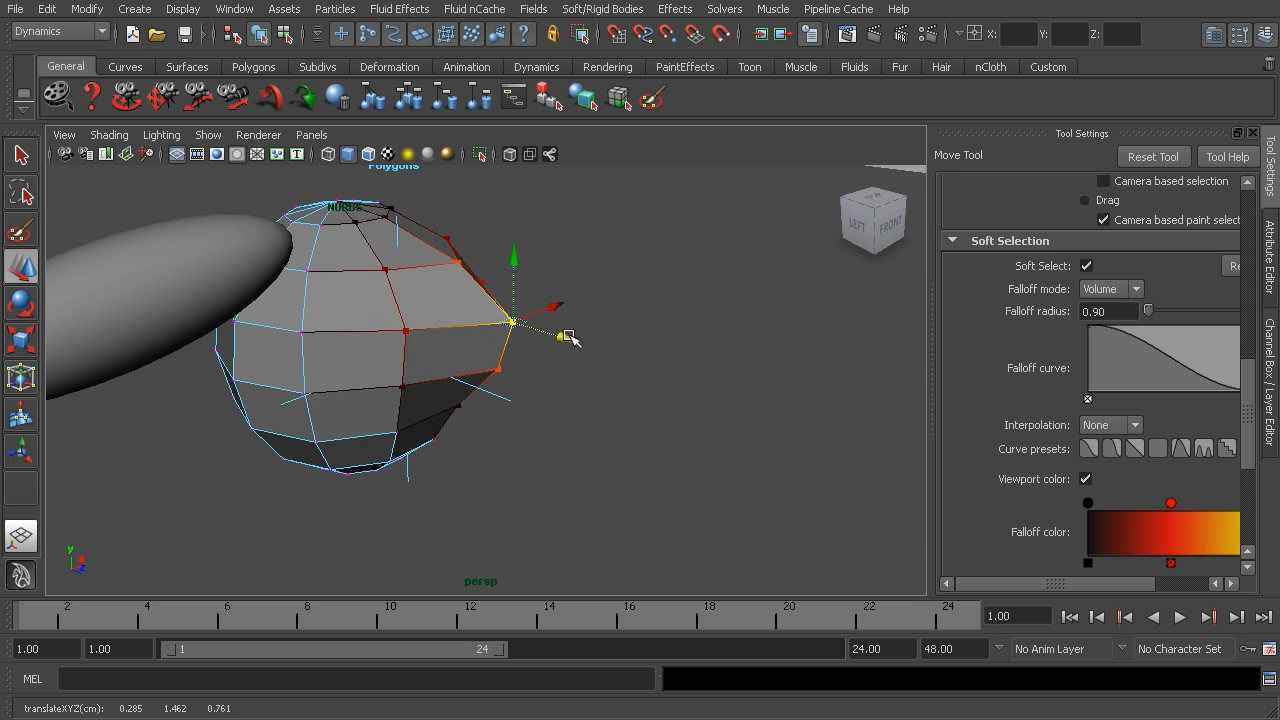
Step: Turn off soft selection for the Move Tool and examine the reshaped vertex area
{"action": "key", "text": "b"}
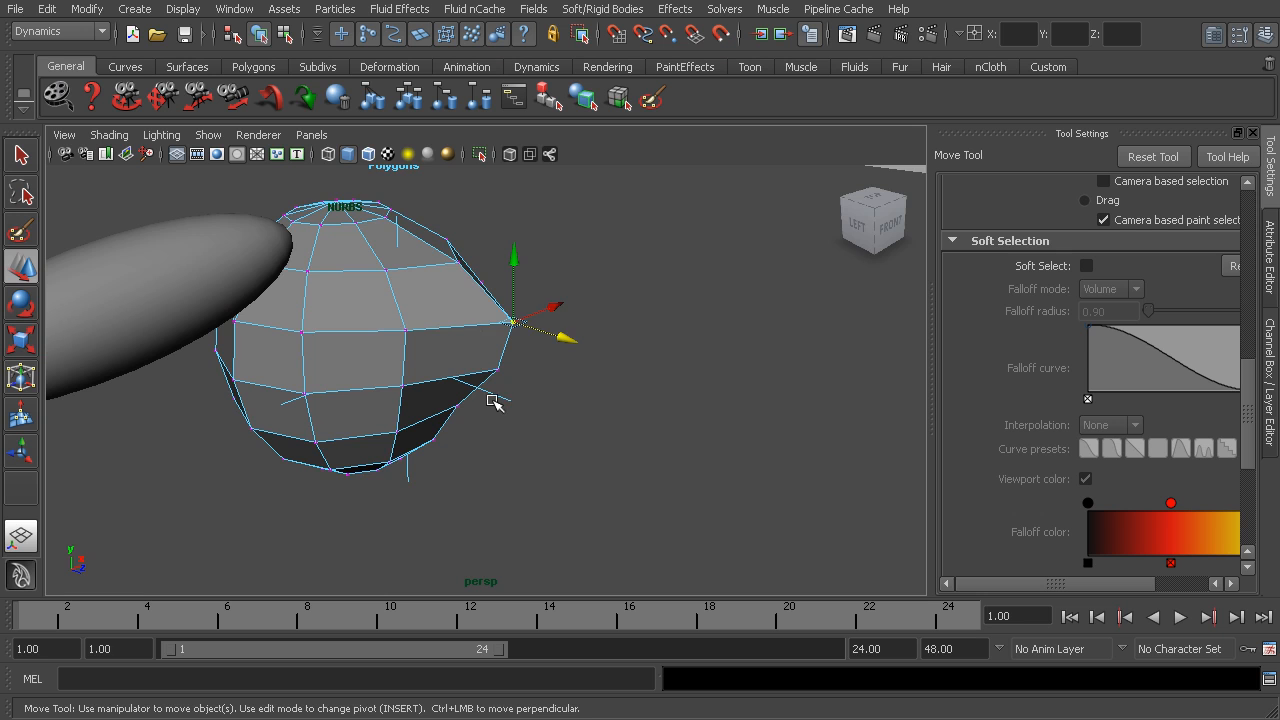
{"action": "left_click_drag", "start_coordinate": [478, 383], "coordinate": [412, 373], "text": "alt"}
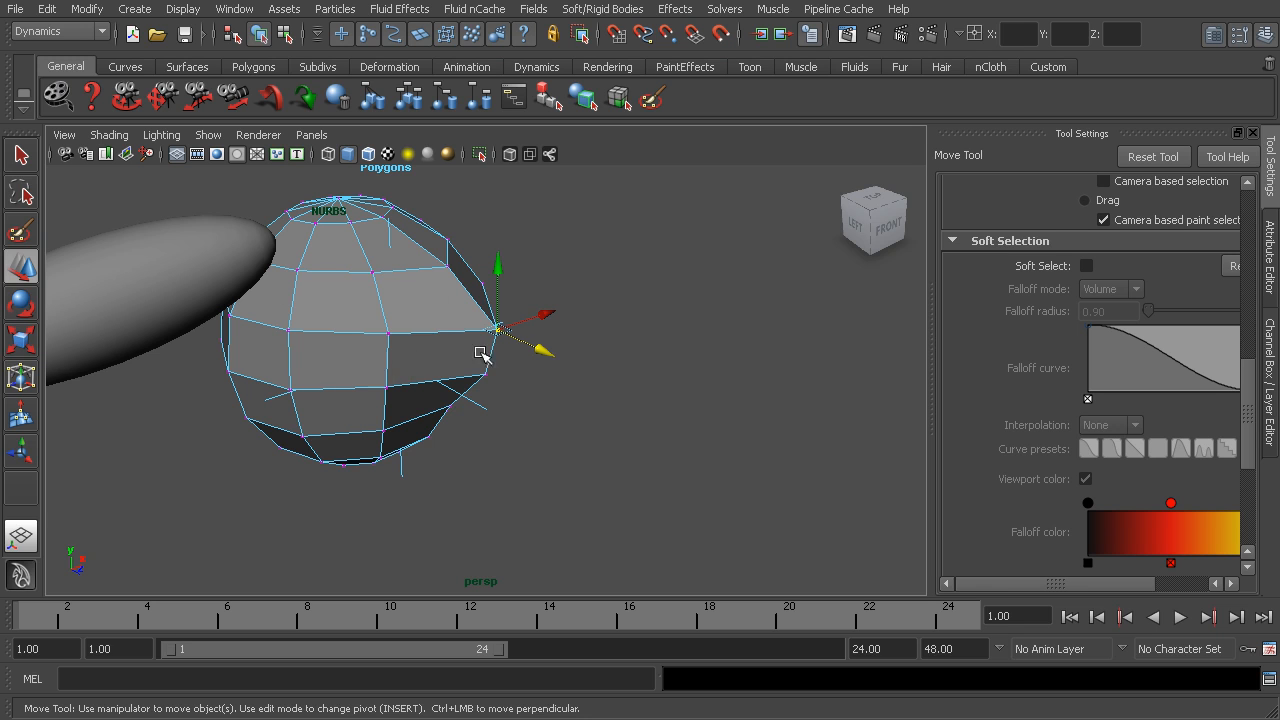
{"action": "mouse_move", "coordinate": [540, 353]}
{"action": "left_mouse_down"}
{"action": "mouse_move", "coordinate": [586, 369]}
{"action": "mouse_move", "coordinate": [541, 360]}
{"action": "left_mouse_up"}
{"action": "left_click_drag", "start_coordinate": [339, 318], "coordinate": [495, 386], "text": "alt"}
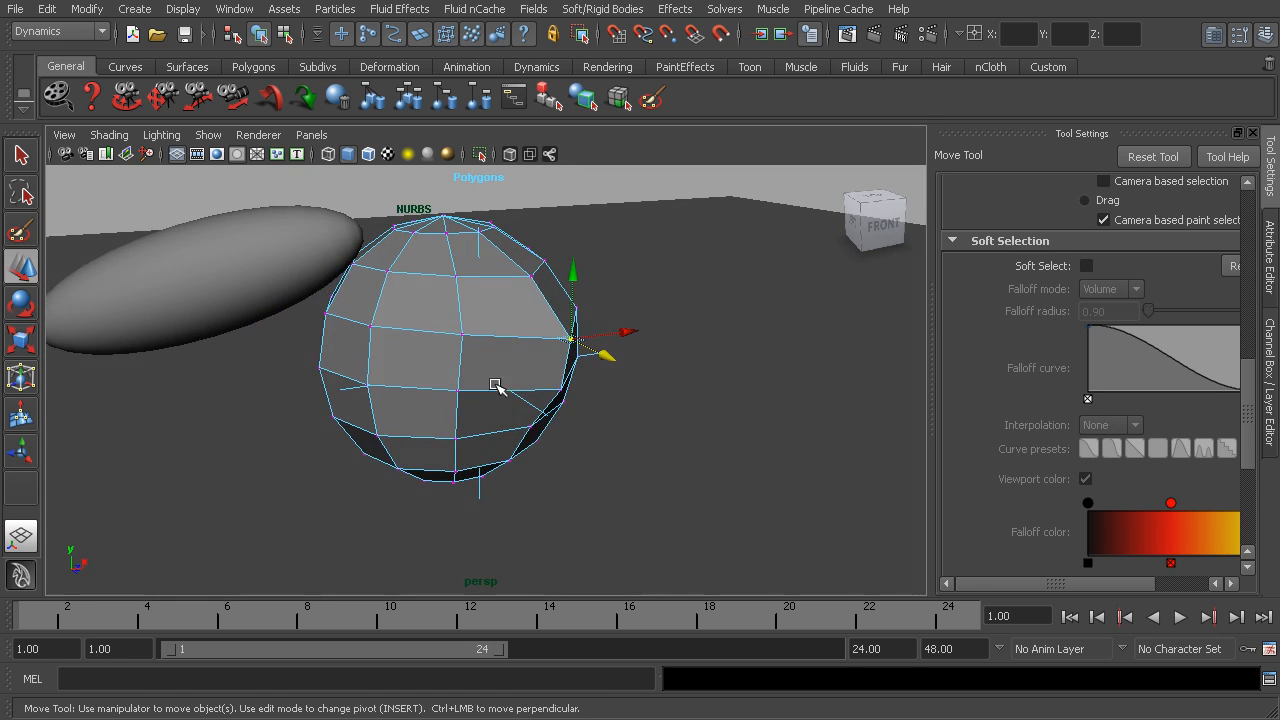
Step: Return the polygon sphere to Object Mode and select it as a whole object
{"action": "right_click", "coordinate": [494, 320]}
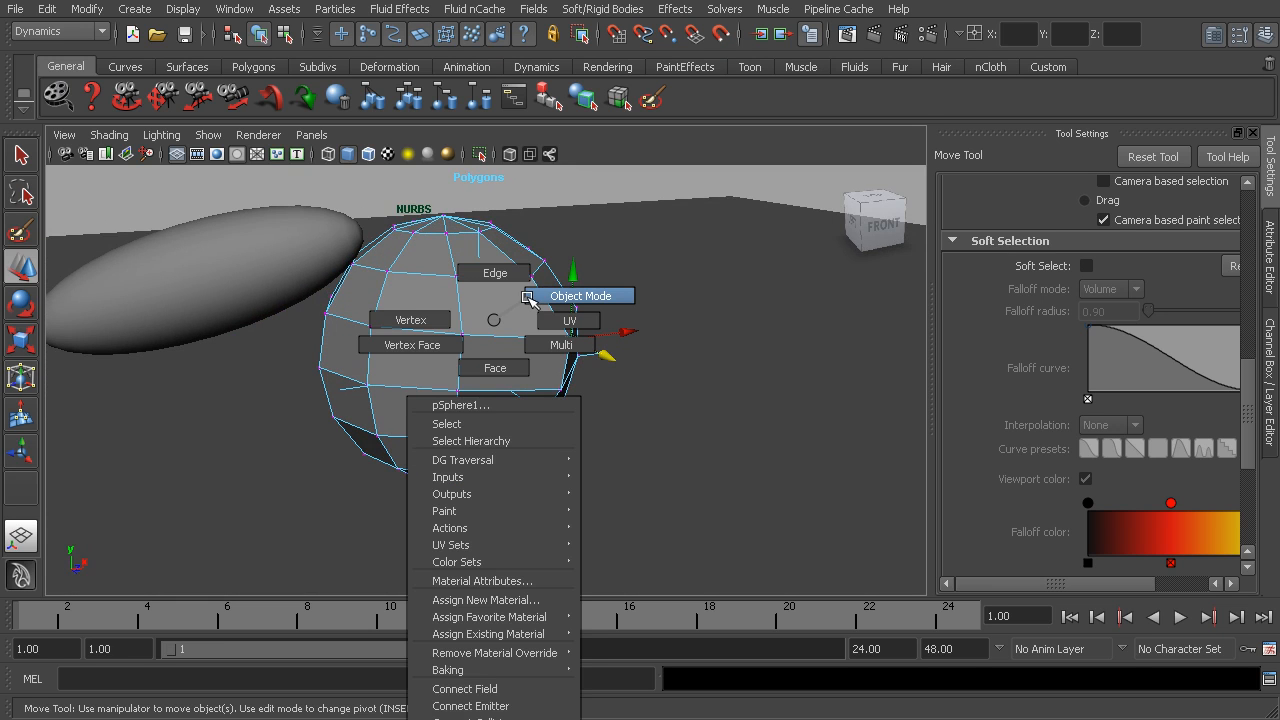
{"action": "left_click", "coordinate": [530, 297]}
{"action": "left_click", "coordinate": [503, 305]}
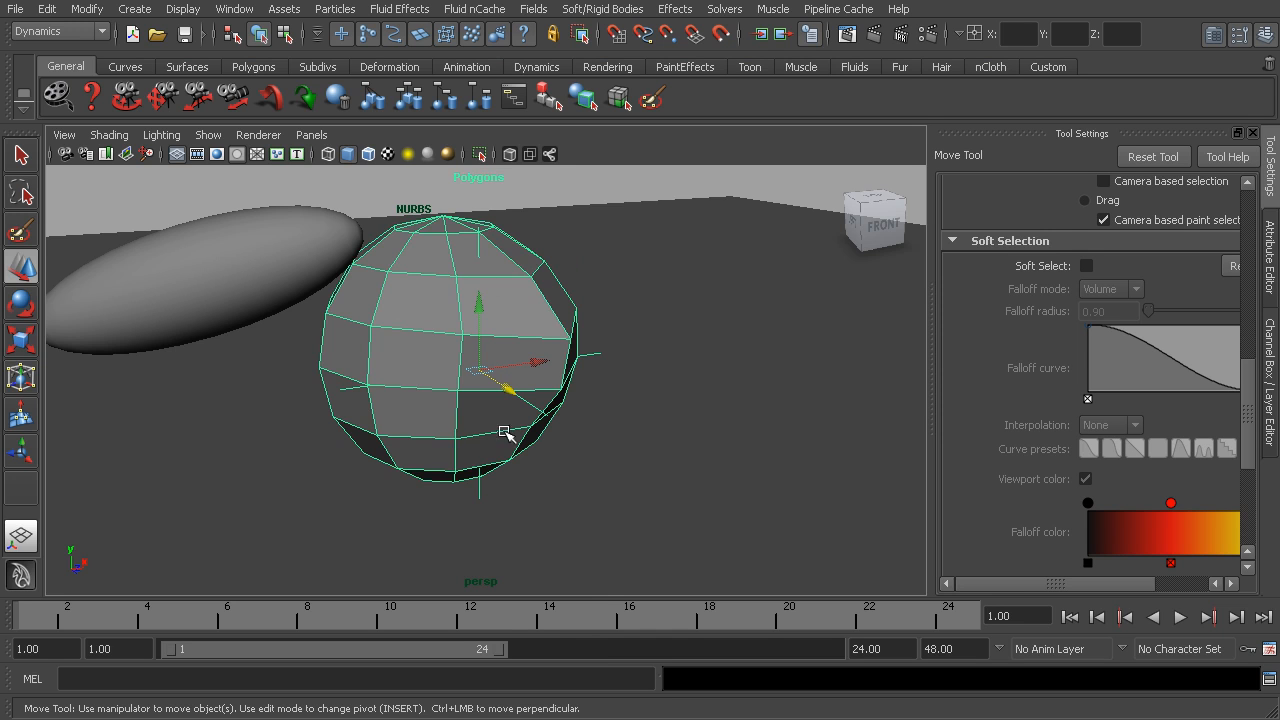
{"action": "left_click_drag", "start_coordinate": [577, 446], "coordinate": [540, 429], "text": "alt"}
Step: Switch back and forth between the Attribute Editor and the Channel Box for the selected sphere, ending on the Attribute Editor
{"action": "key", "text": "ctrl+a"}
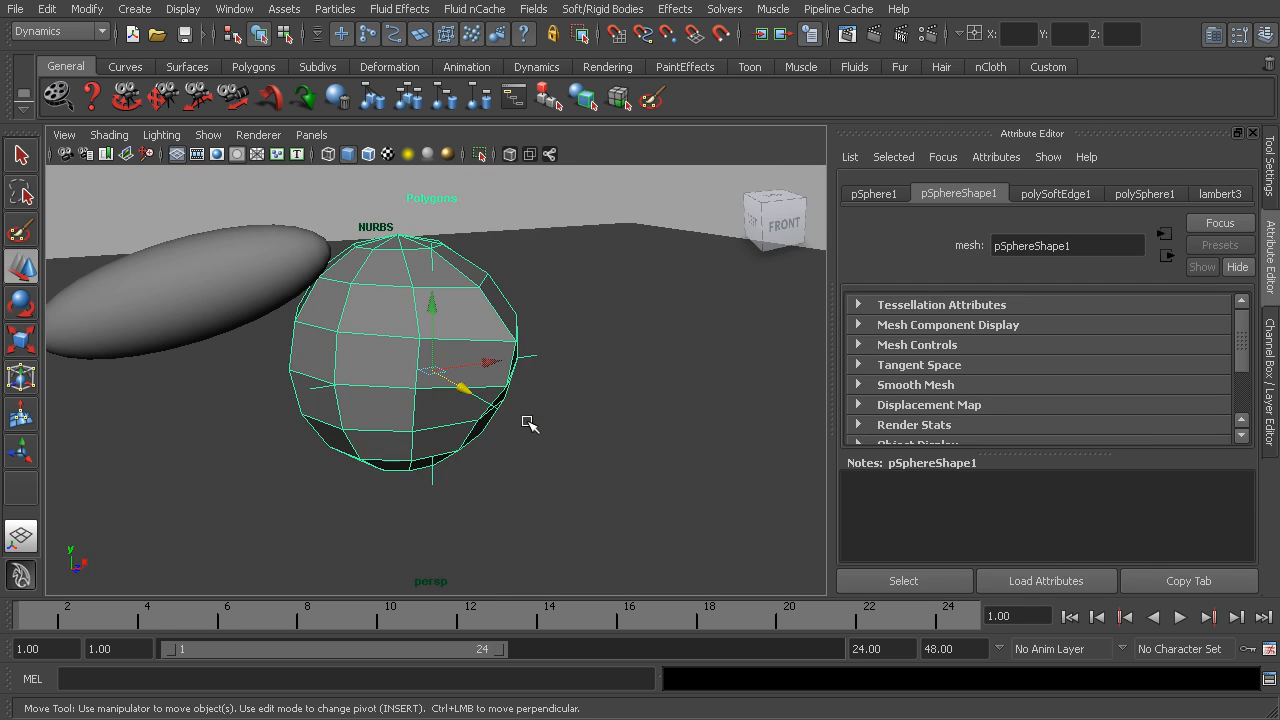
{"action": "key", "text": "ctrl+a"}
{"action": "key", "text": "ctrl+a"}
{"action": "key", "text": "ctrl+a"}
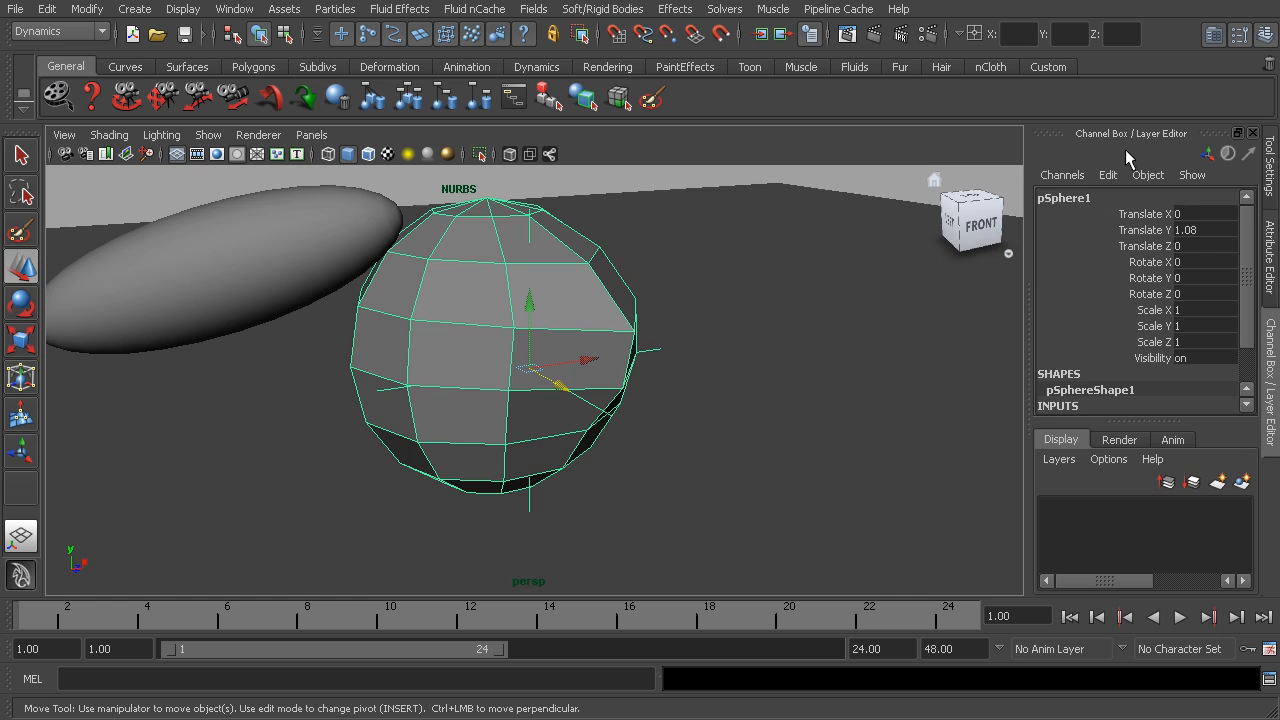
{"action": "key", "text": "ctrl+a"}
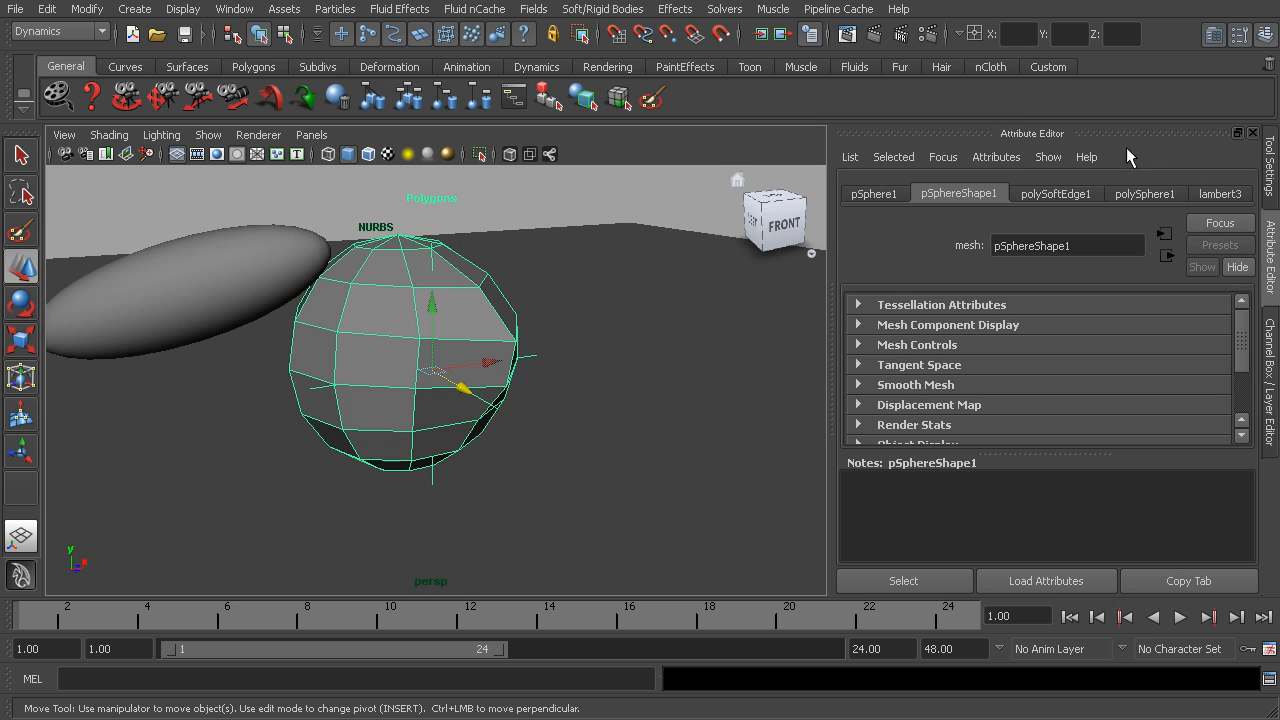
Step: Switch between the Channel Box and the Attribute Editor for the polygon sphere, ending on the Channel Box
{"action": "left_click", "coordinate": [1266, 330]}
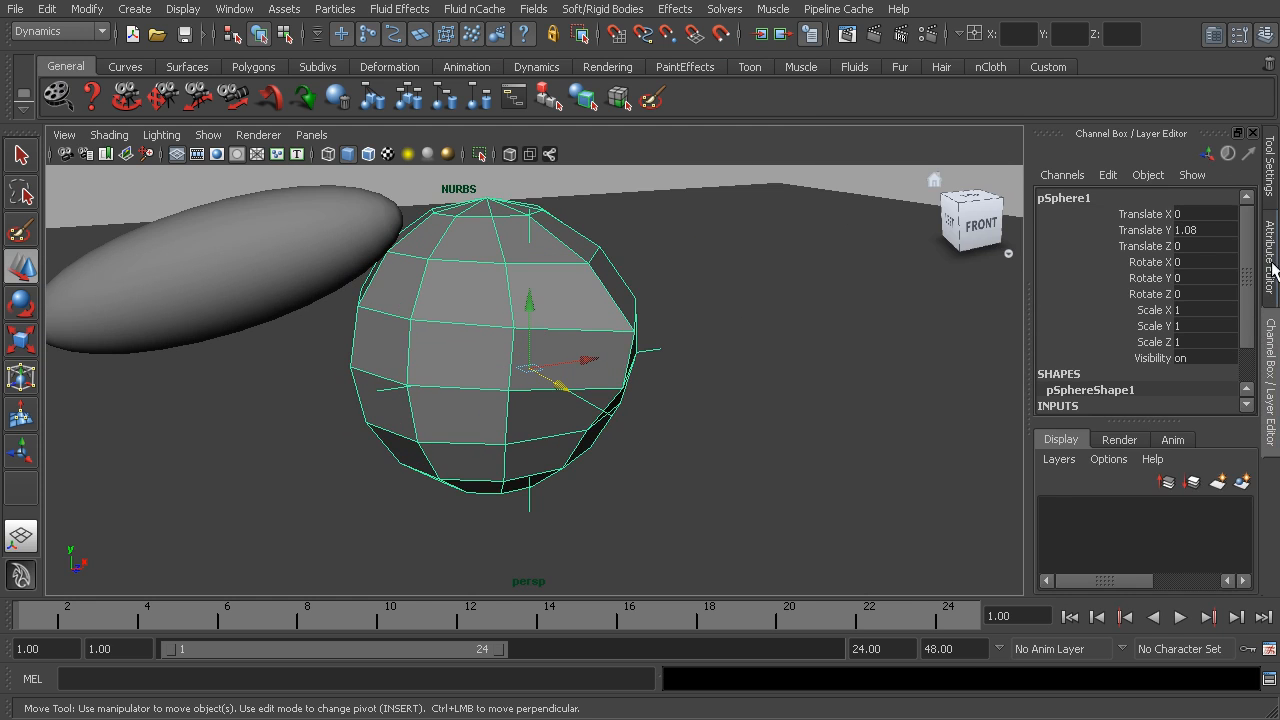
{"action": "key", "text": "ctrl+a"}
{"action": "key", "text": "ctrl+a"}
{"action": "left_click_drag", "start_coordinate": [529, 371], "coordinate": [566, 400], "text": "alt"}
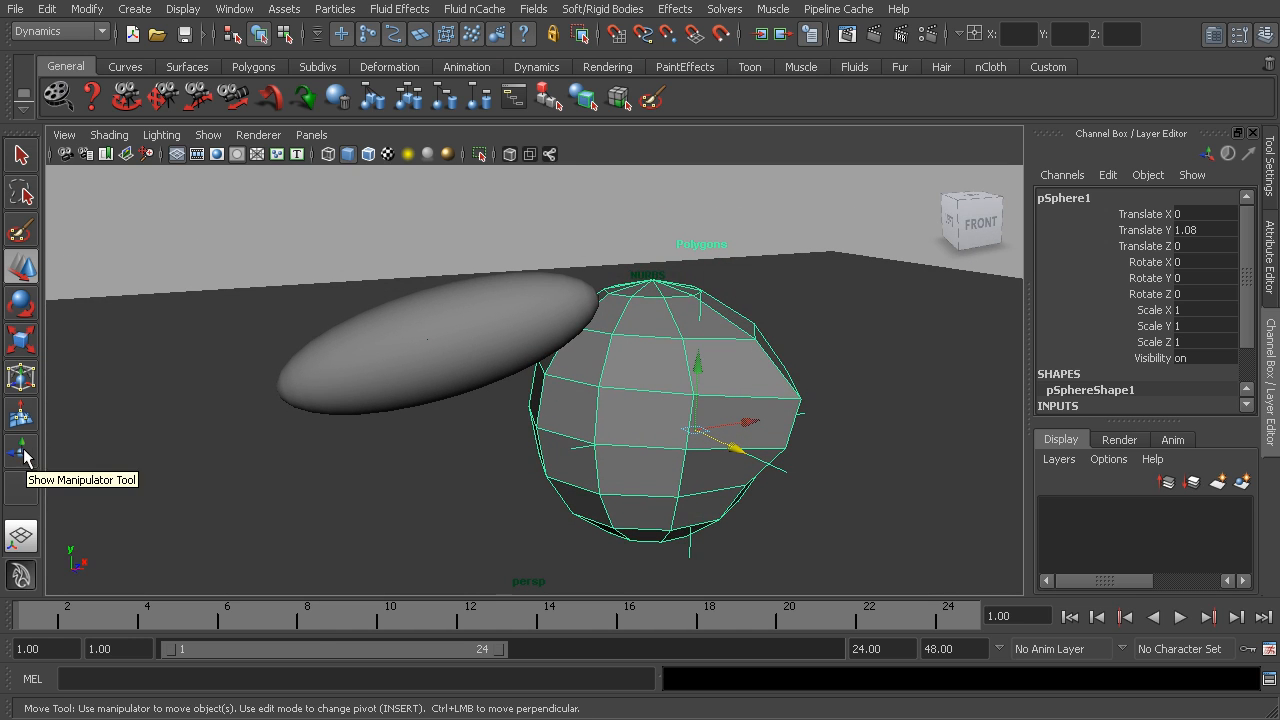
Step: Select the NURBS ellipsoid and activate the Show Manipulator Tool for it
{"action": "left_click", "coordinate": [397, 378]}
{"action": "left_click_drag", "start_coordinate": [396, 391], "coordinate": [357, 384], "text": "alt"}
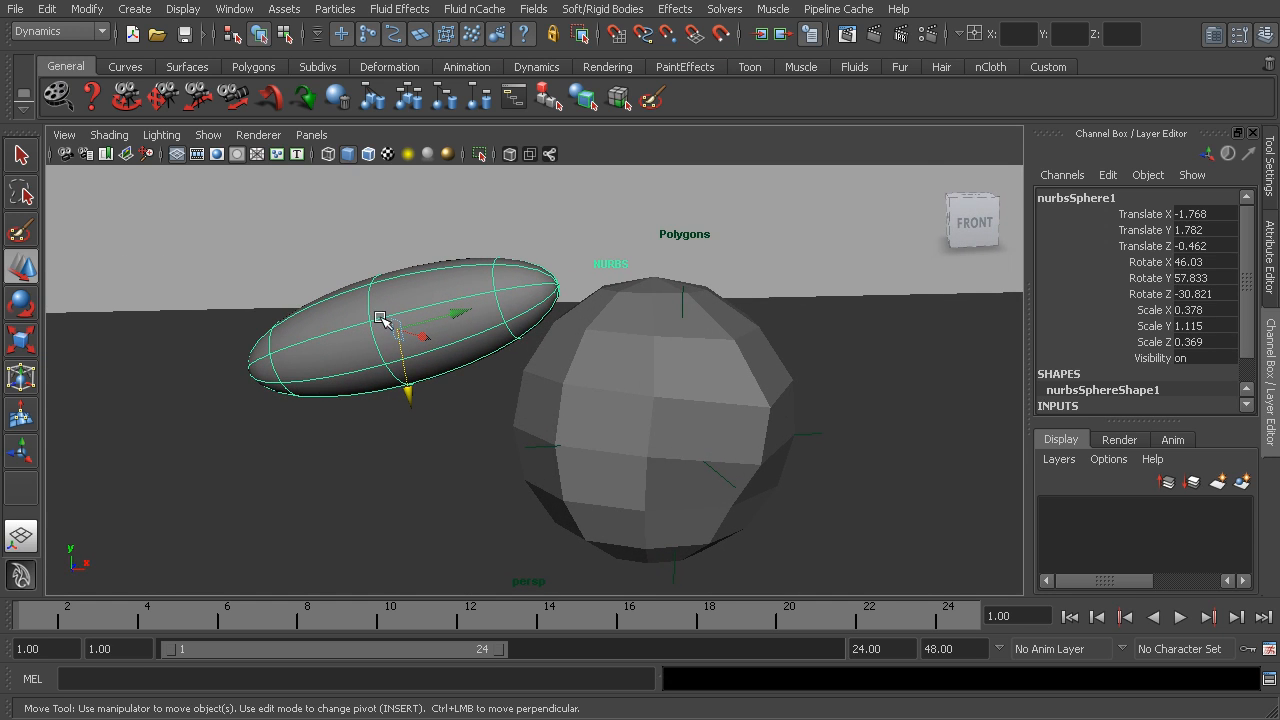
{"action": "left_click", "coordinate": [22, 454]}
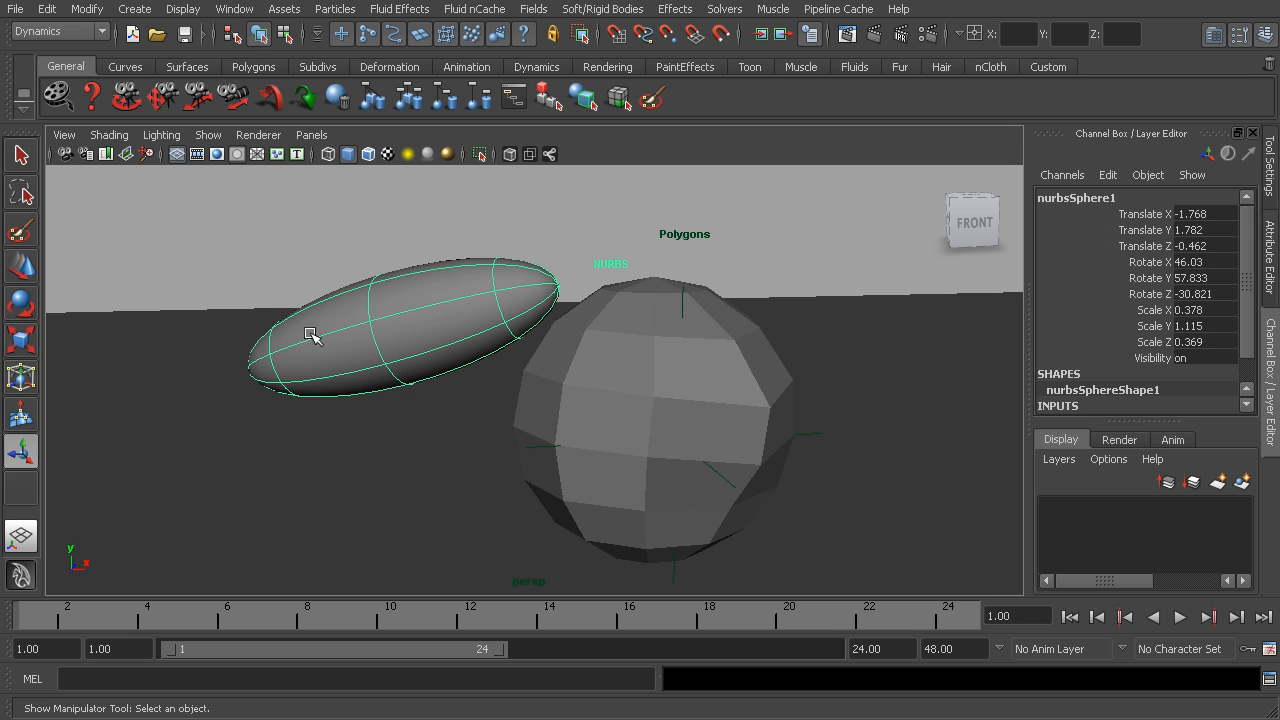
{"action": "left_click_drag", "start_coordinate": [386, 386], "coordinate": [475, 405], "text": "alt"}
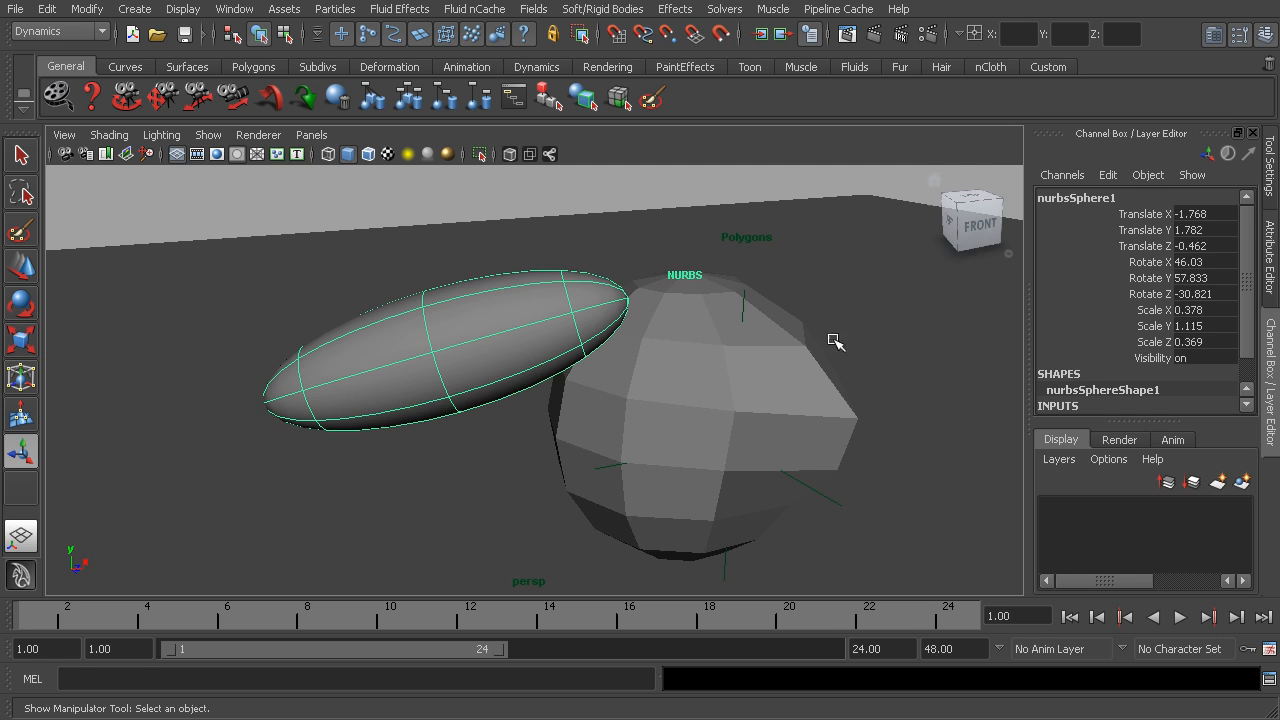
Step: Expand the makeNurbSphere1 input of the NURBS ellipsoid to show its construction history manipulators in the viewport
{"action": "scroll", "coordinate": [1252, 240], "scroll_direction": "down", "scroll_amount": 2}
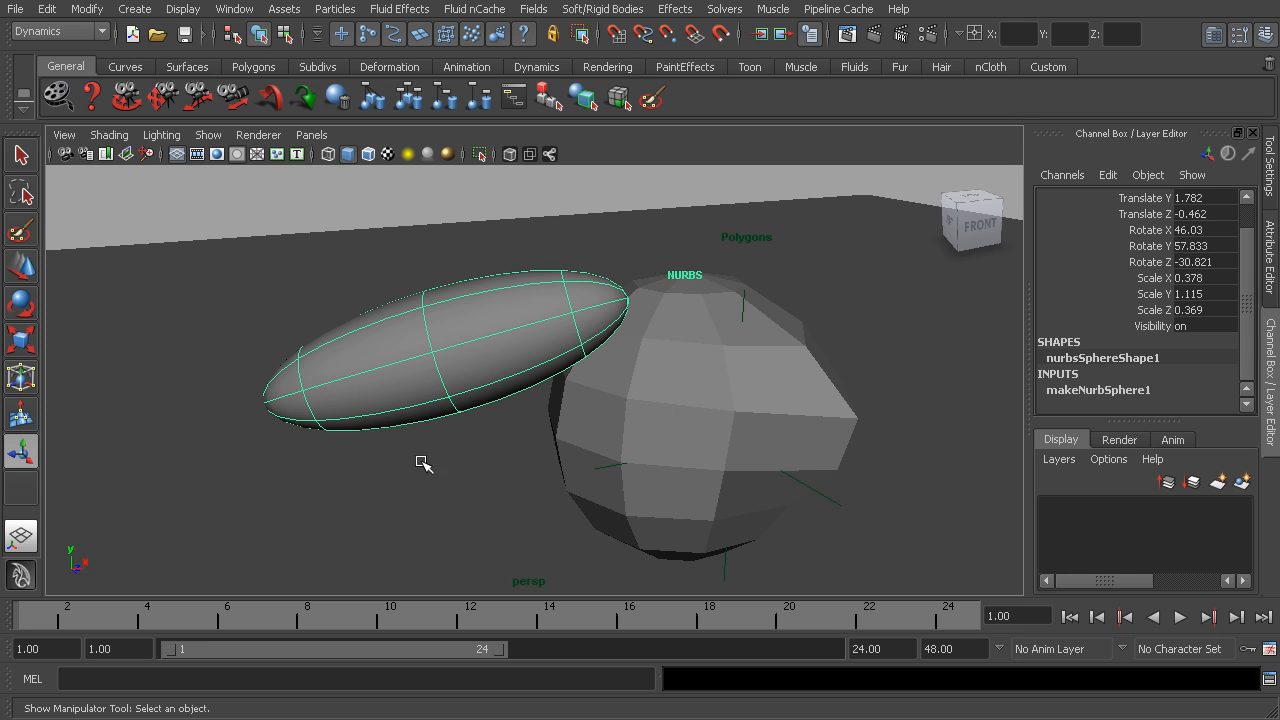
{"action": "left_click", "coordinate": [22, 455]}
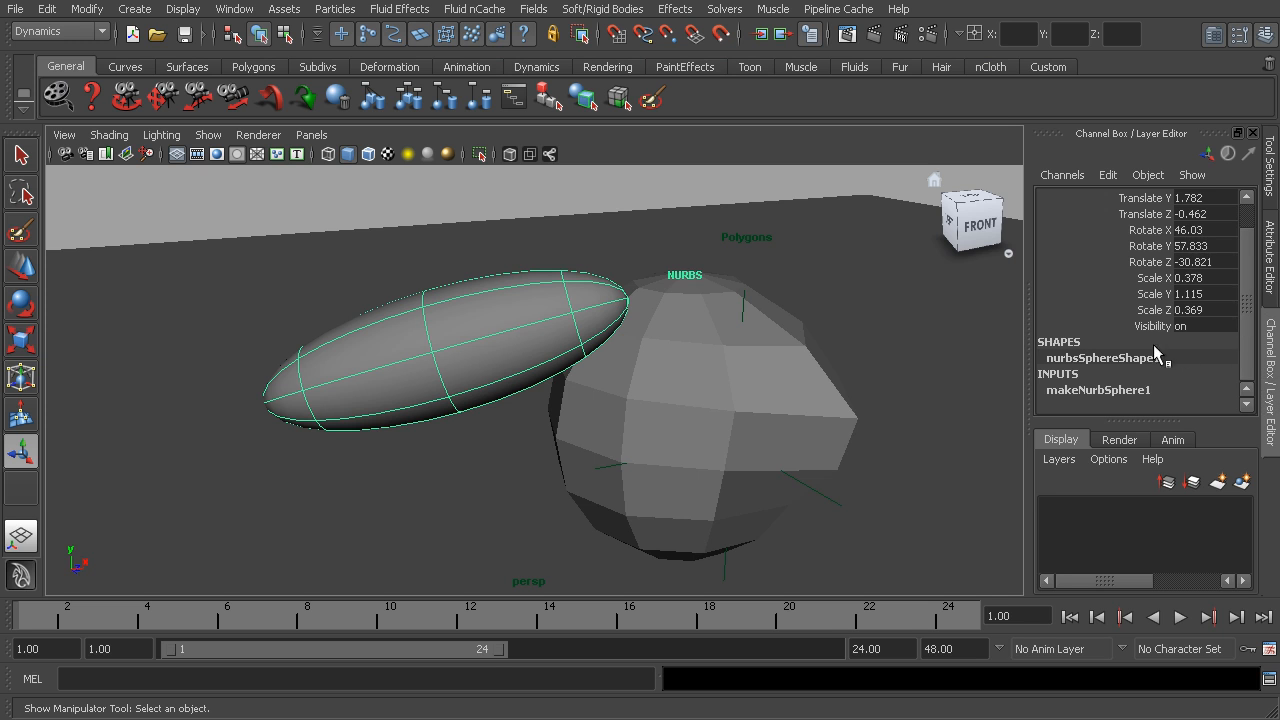
{"action": "left_click", "coordinate": [1067, 391]}
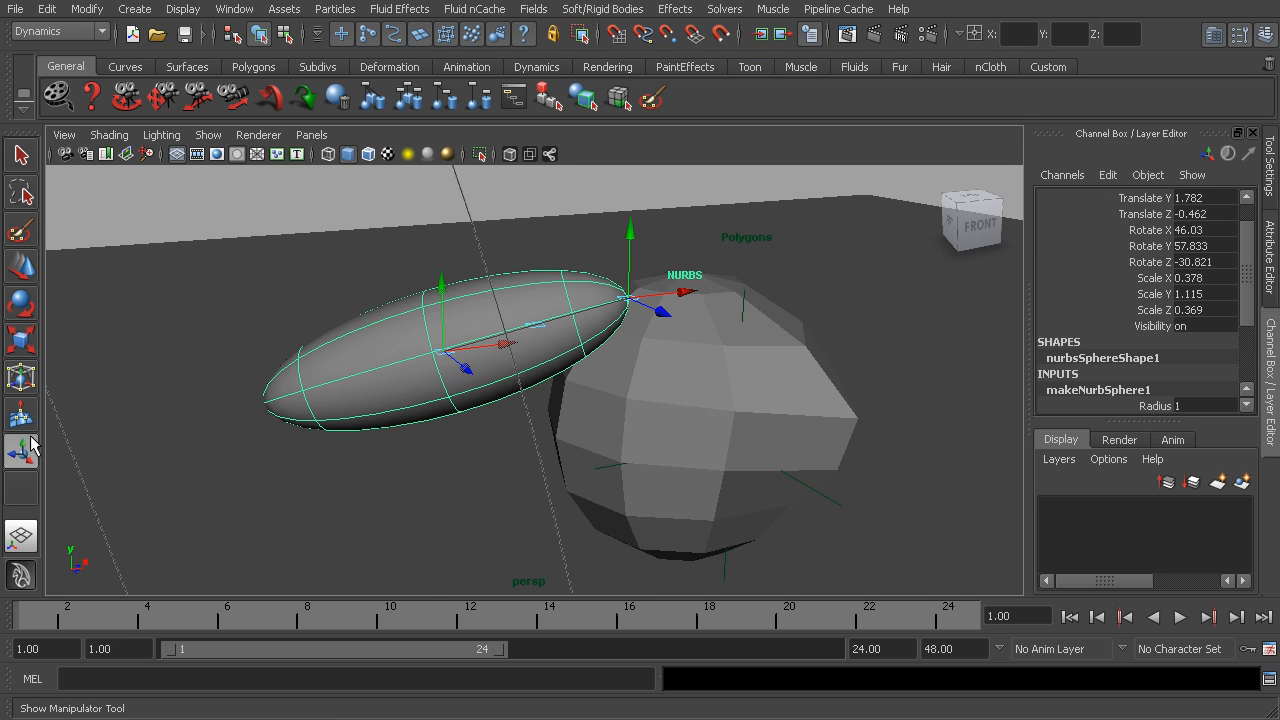
Step: Move the axis end point handle of the NURBS ellipsoid around, leaving it at about 0.001, 1.000, 0.004 cm
{"action": "left_click_drag", "start_coordinate": [634, 402], "coordinate": [604, 406], "text": "alt"}
{"action": "left_click", "coordinate": [590, 245]}
{"action": "mouse_move", "coordinate": [590, 245]}
{"action": "left_mouse_down"}
{"action": "mouse_move", "coordinate": [587, 172]}
{"action": "mouse_move", "coordinate": [598, 249]}
{"action": "left_mouse_up"}
{"action": "left_click_drag", "start_coordinate": [585, 396], "coordinate": [579, 283]}
{"action": "left_click_drag", "start_coordinate": [549, 359], "coordinate": [556, 253]}
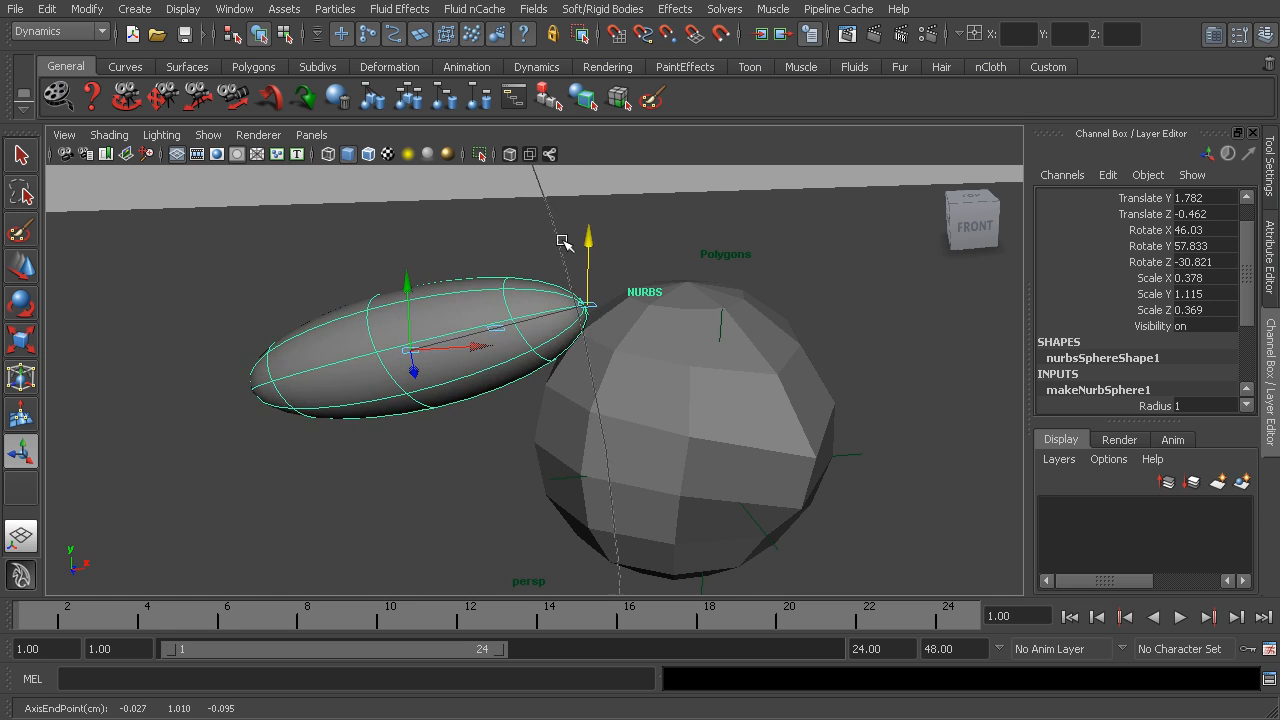
{"action": "left_click_drag", "start_coordinate": [552, 164], "coordinate": [477, 379]}
{"action": "left_click_drag", "start_coordinate": [477, 254], "coordinate": [504, 261]}
{"action": "left_click_drag", "start_coordinate": [505, 318], "coordinate": [502, 267]}
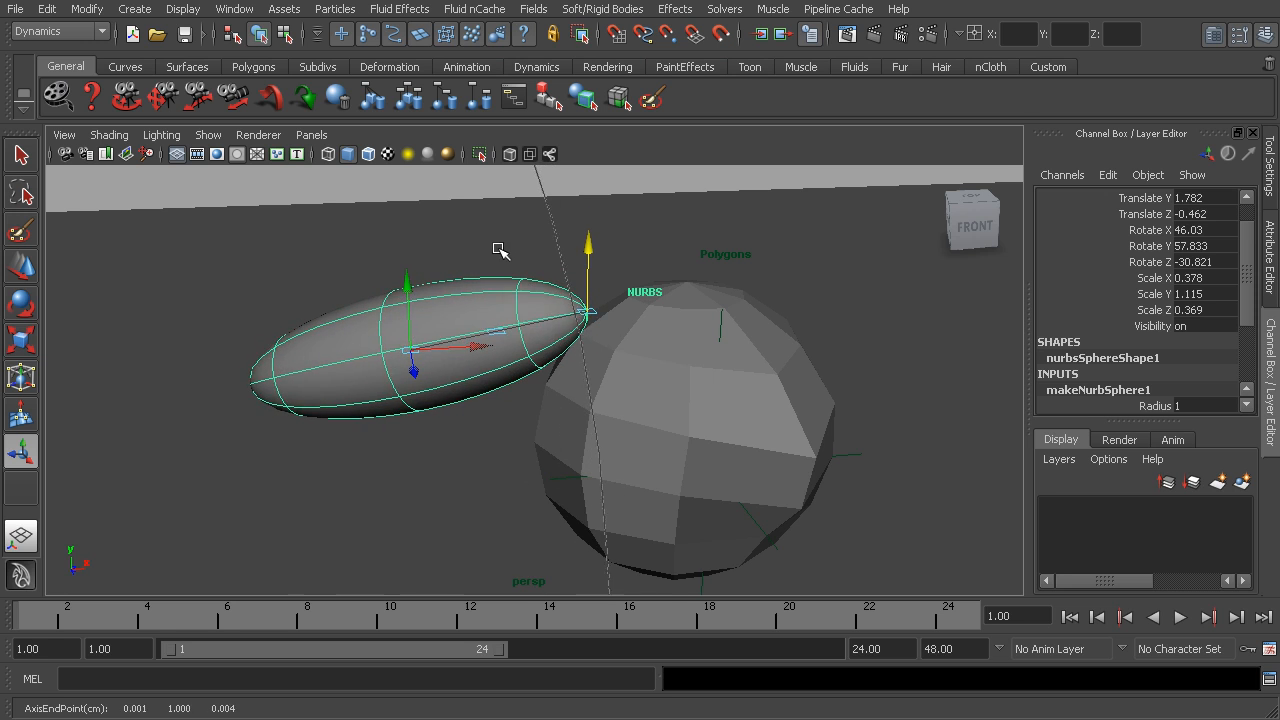
Step: Shift the NURBS ellipsoid's axis start point to about 0.012, -0.004, 0.040 cm and try its neighbouring construction handles
{"action": "mouse_move", "coordinate": [411, 284]}
{"action": "left_mouse_down"}
{"action": "mouse_move", "coordinate": [415, 221]}
{"action": "mouse_move", "coordinate": [405, 338]}
{"action": "mouse_move", "coordinate": [405, 268]}
{"action": "mouse_move", "coordinate": [404, 289]}
{"action": "left_mouse_up"}
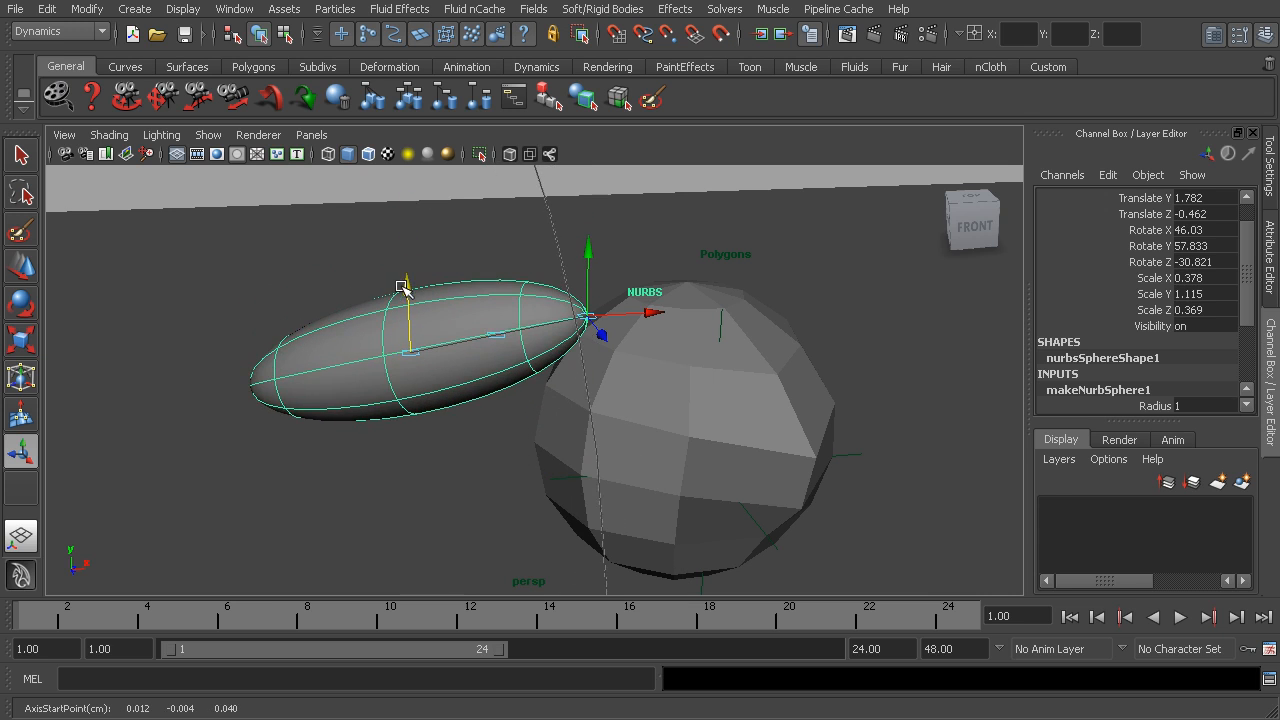
{"action": "left_click_drag", "start_coordinate": [496, 340], "coordinate": [472, 359]}
{"action": "right_click_drag", "start_coordinate": [500, 357], "coordinate": [254, 295], "text": "alt"}
{"action": "left_click_drag", "start_coordinate": [430, 346], "coordinate": [600, 417], "text": "alt"}
{"action": "left_click_drag", "start_coordinate": [567, 281], "coordinate": [640, 348]}
{"action": "left_click_drag", "start_coordinate": [565, 283], "coordinate": [420, 250]}
{"action": "left_click_drag", "start_coordinate": [473, 392], "coordinate": [597, 358], "text": "alt"}
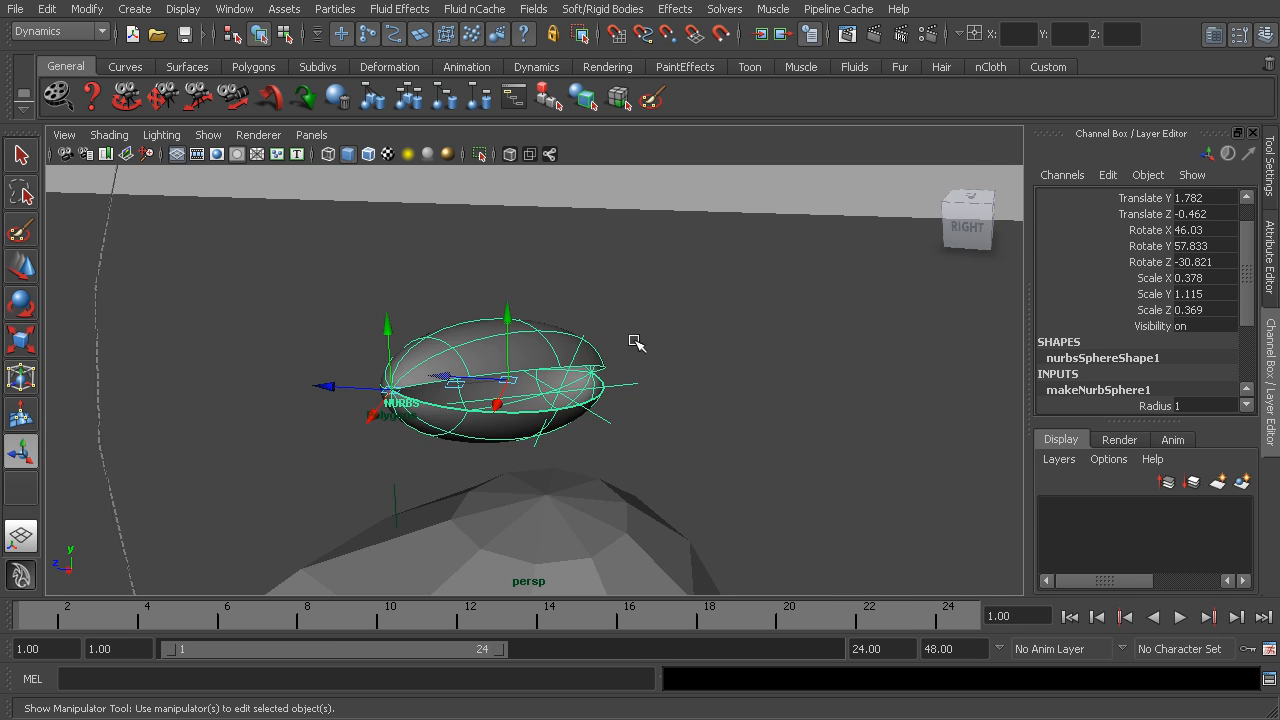
Step: Move the handle on the NURBS ellipsoid's circular manipulator ring and examine the makeNurbSphere1 sweep, sections and spans attributes
{"action": "right_click_drag", "start_coordinate": [637, 342], "coordinate": [531, 380], "text": "alt"}
{"action": "middle_click_drag", "start_coordinate": [556, 372], "coordinate": [543, 463], "text": "alt"}
{"action": "right_click_drag", "start_coordinate": [543, 463], "coordinate": [506, 449], "text": "alt"}
{"action": "left_click_drag", "start_coordinate": [506, 449], "coordinate": [522, 380], "text": "alt"}
{"action": "right_click_drag", "start_coordinate": [522, 380], "coordinate": [501, 375], "text": "alt"}
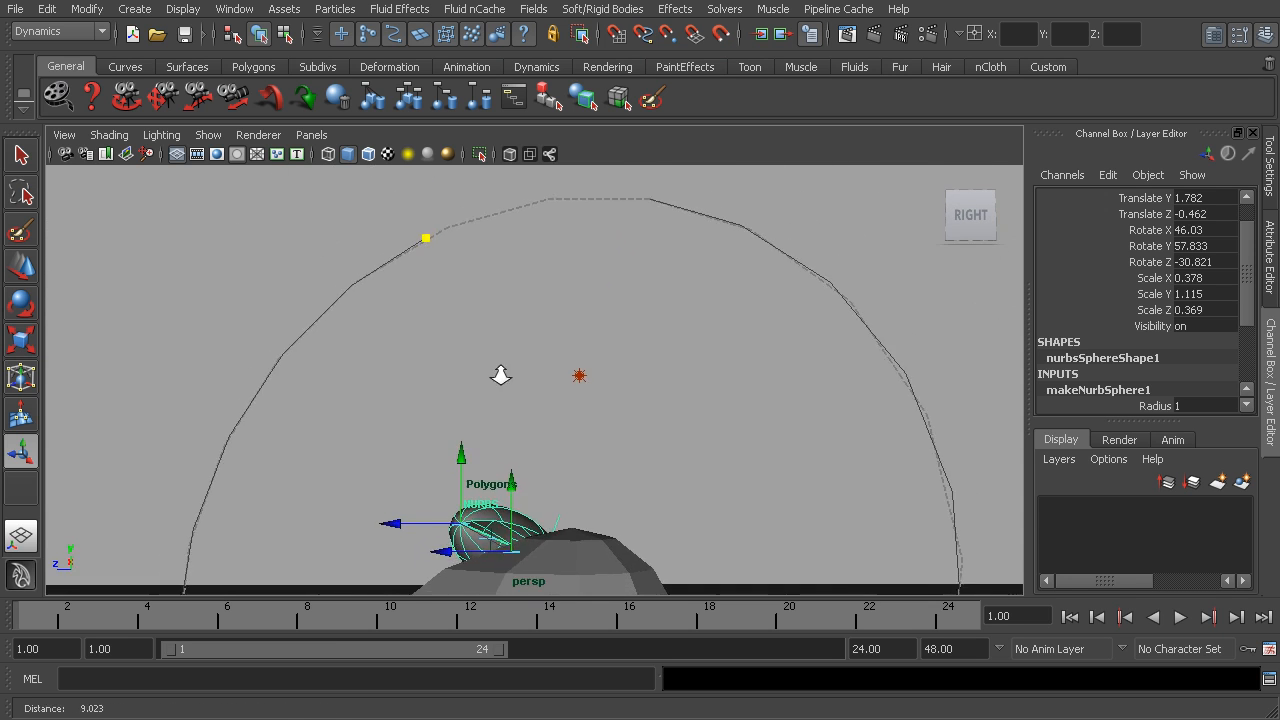
{"action": "middle_click_drag", "start_coordinate": [489, 357], "coordinate": [494, 303], "text": "alt"}
{"action": "right_click_drag", "start_coordinate": [494, 303], "coordinate": [532, 338], "text": "alt"}
{"action": "middle_click_drag", "start_coordinate": [532, 338], "coordinate": [542, 374], "text": "alt"}
{"action": "left_click_drag", "start_coordinate": [418, 180], "coordinate": [780, 163]}
{"action": "left_click_drag", "start_coordinate": [1248, 255], "coordinate": [1249, 306]}
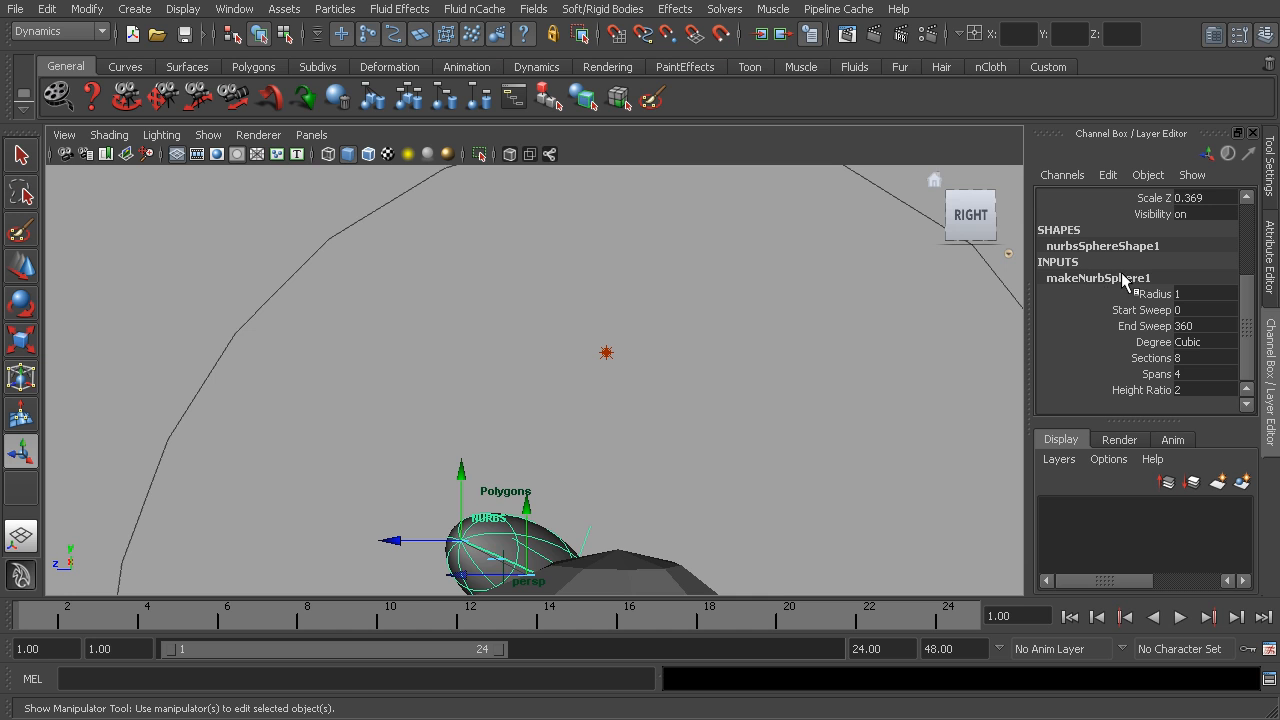
{"action": "left_click_drag", "start_coordinate": [511, 553], "coordinate": [450, 458], "text": "alt"}
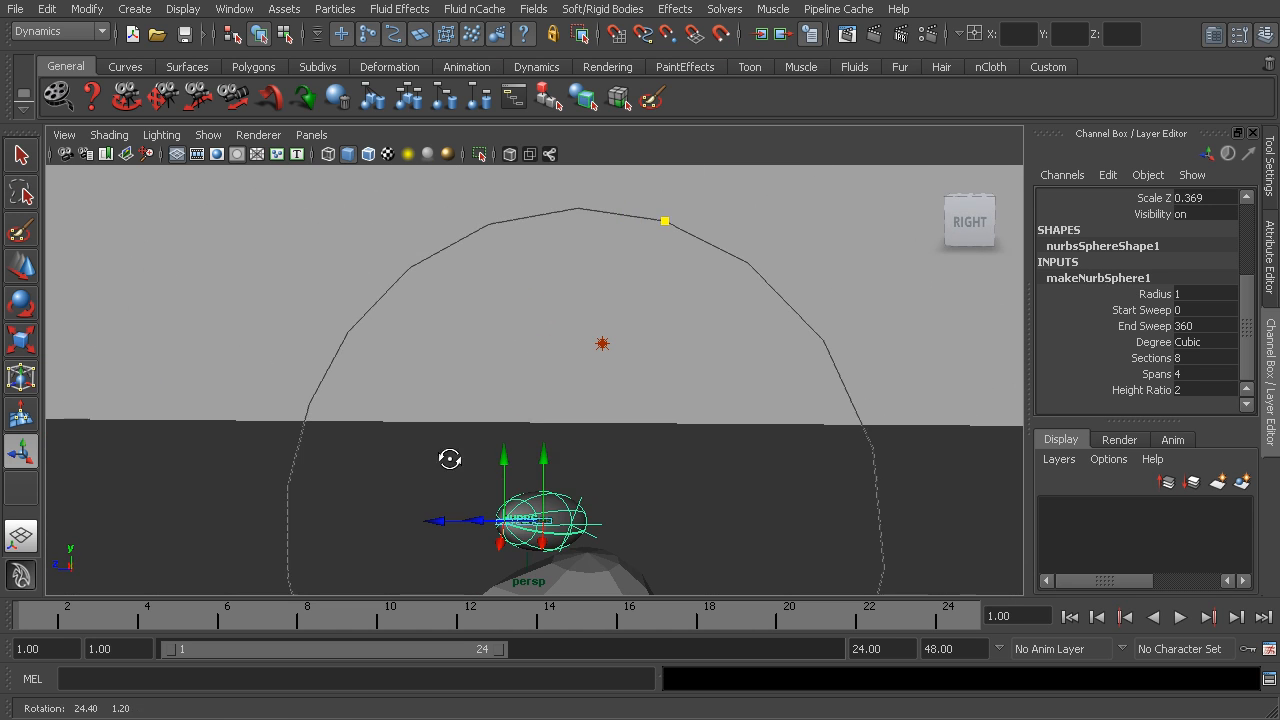
Step: Switch to the Select Tool and view the NURBS ellipsoid and polygon sphere from the back
{"action": "left_click", "coordinate": [22, 157]}
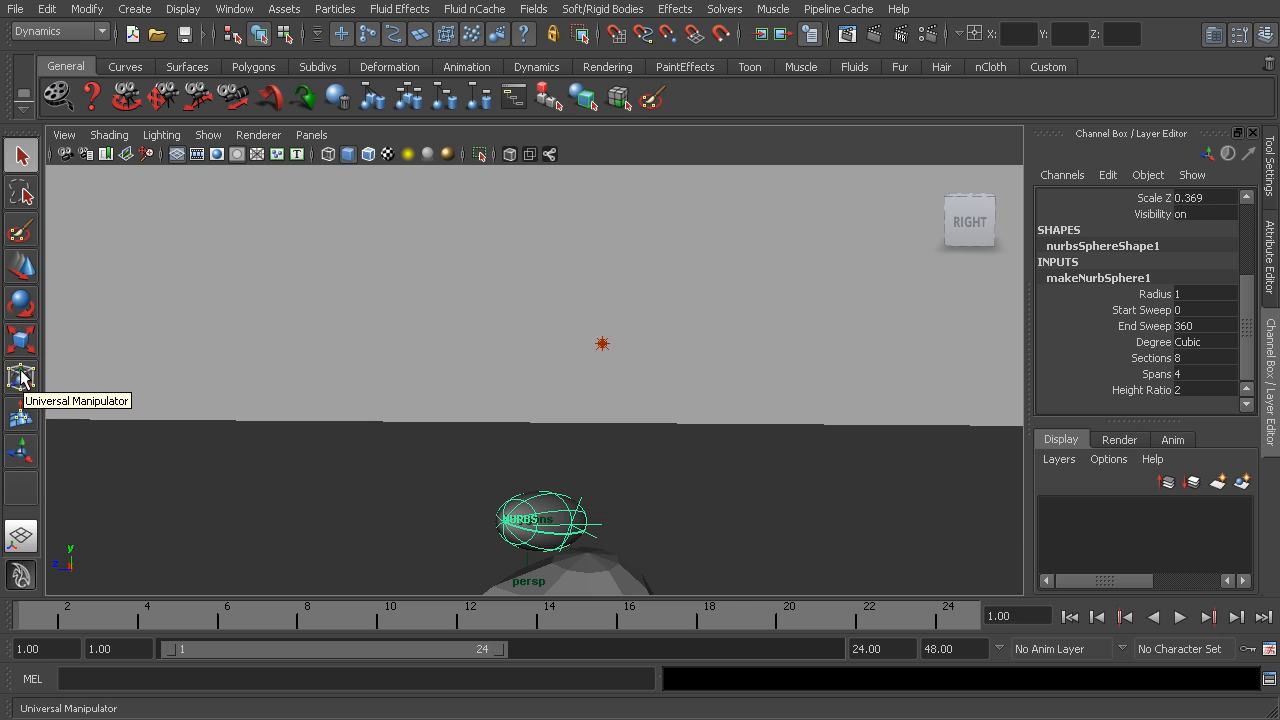
{"action": "right_click_drag", "start_coordinate": [328, 487], "coordinate": [466, 455], "text": "alt"}
{"action": "left_click_drag", "start_coordinate": [466, 455], "coordinate": [357, 403], "text": "alt"}
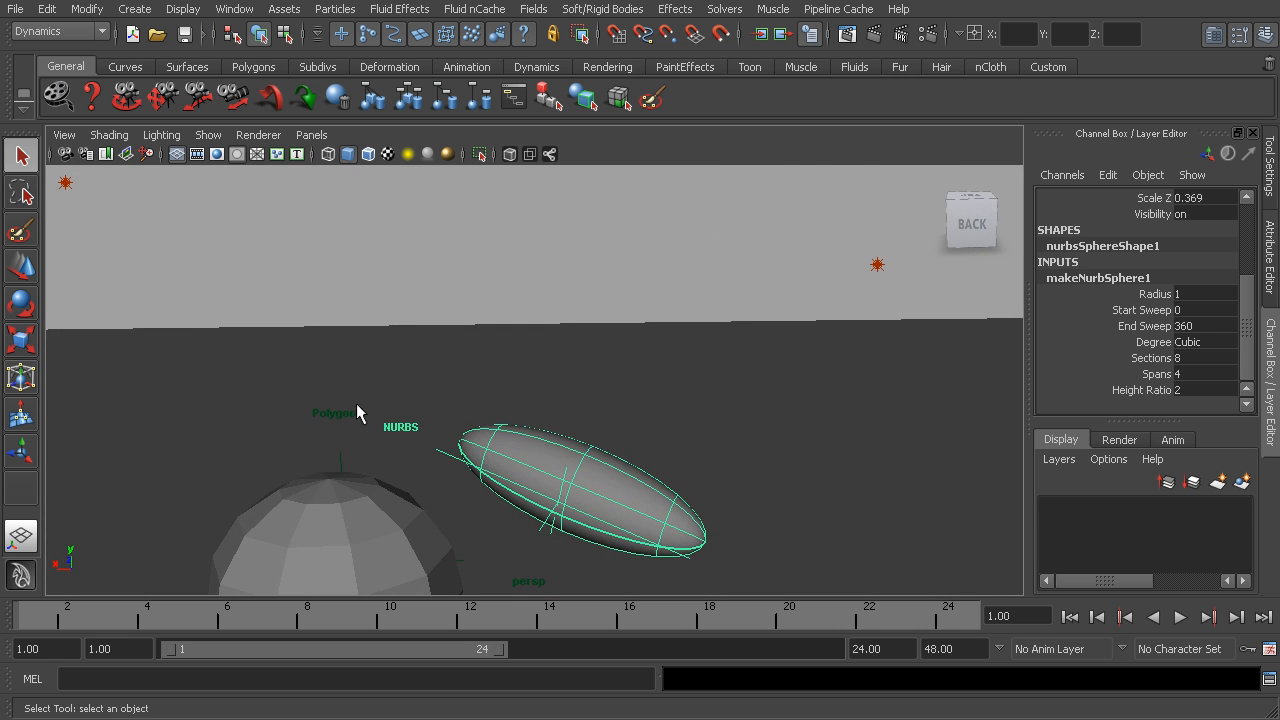
Step: Go through the Lasso, Paint Selection, Move and Rotate tools in turn, then return to the Select Tool
{"action": "left_click", "coordinate": [22, 193]}
{"action": "left_click", "coordinate": [22, 229]}
{"action": "left_click", "coordinate": [22, 265]}
{"action": "left_click", "coordinate": [23, 304]}
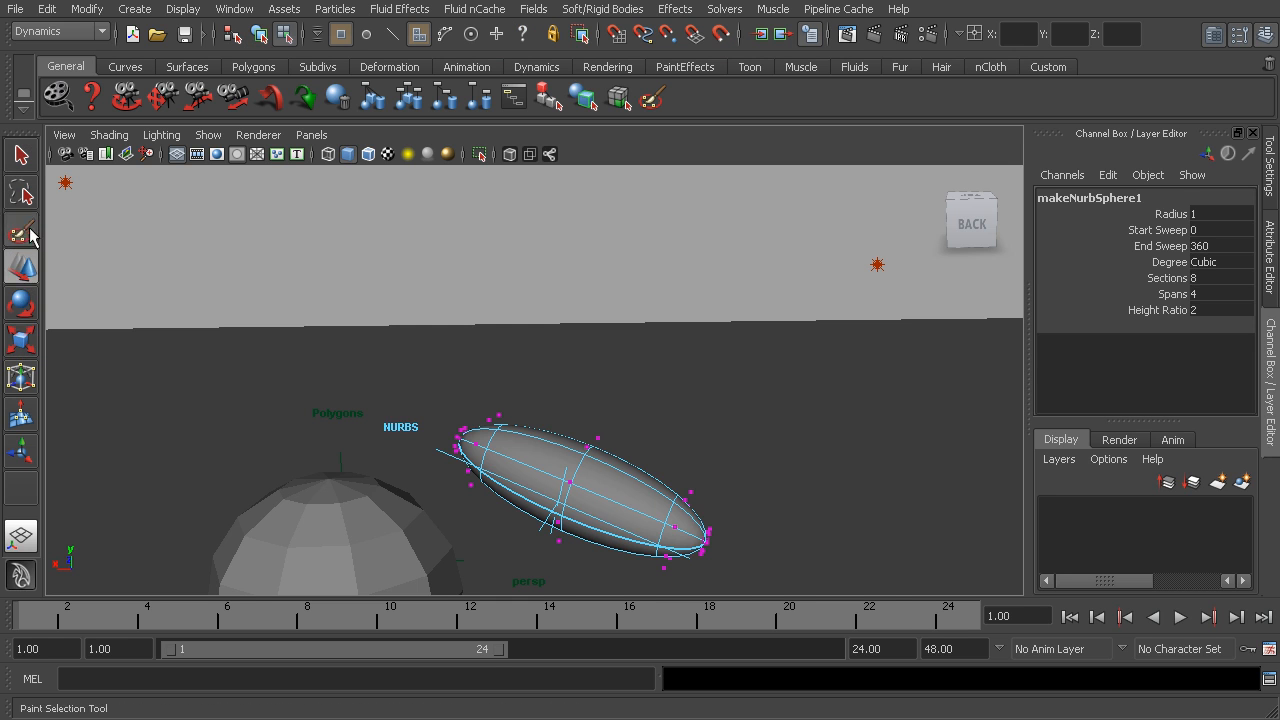
{"action": "key", "text": "q"}
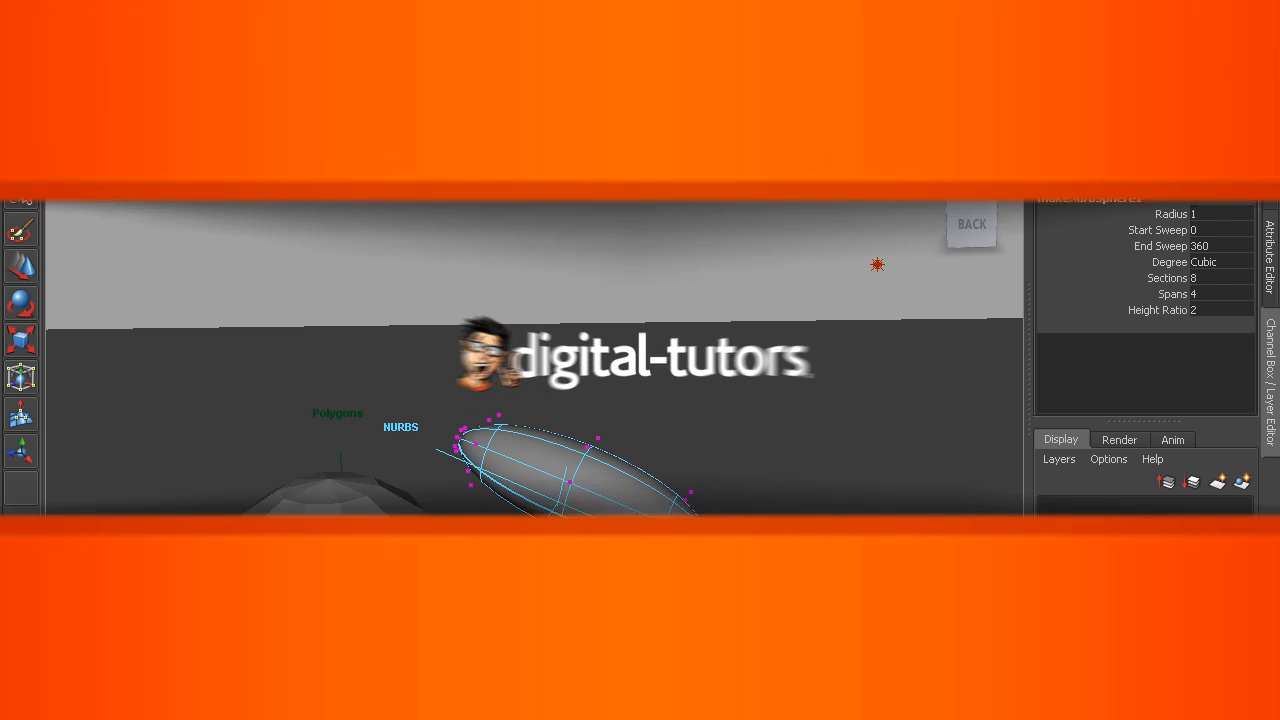